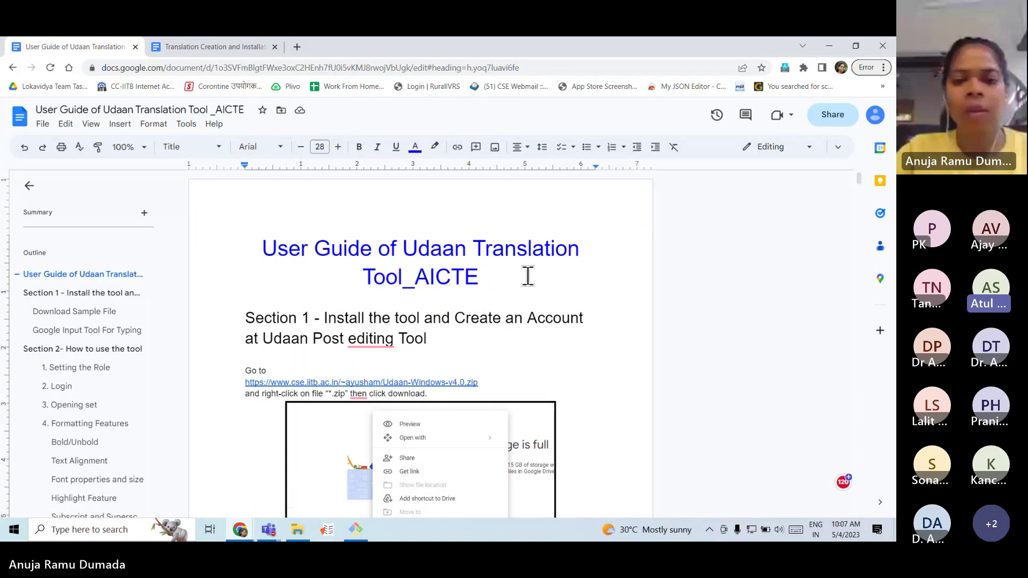
Scroll the guide down to Section 1's Udaan-Windows-v4.0.zip download instructions.
{"action": "scroll", "coordinate": [491, 265], "scroll_direction": "down", "scroll_amount": 1}
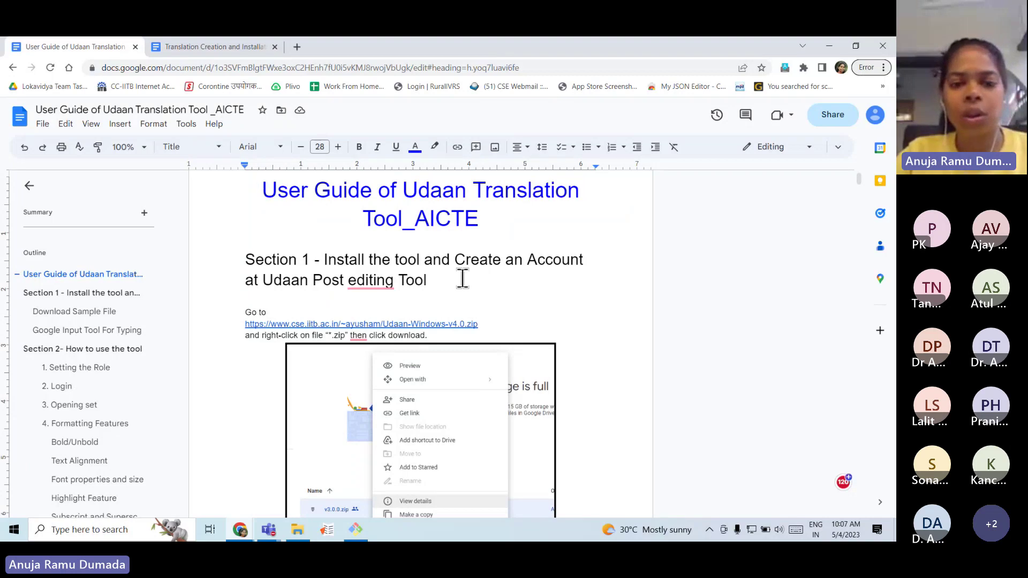
{"action": "scroll", "coordinate": [461, 278], "scroll_direction": "down", "scroll_amount": 1}
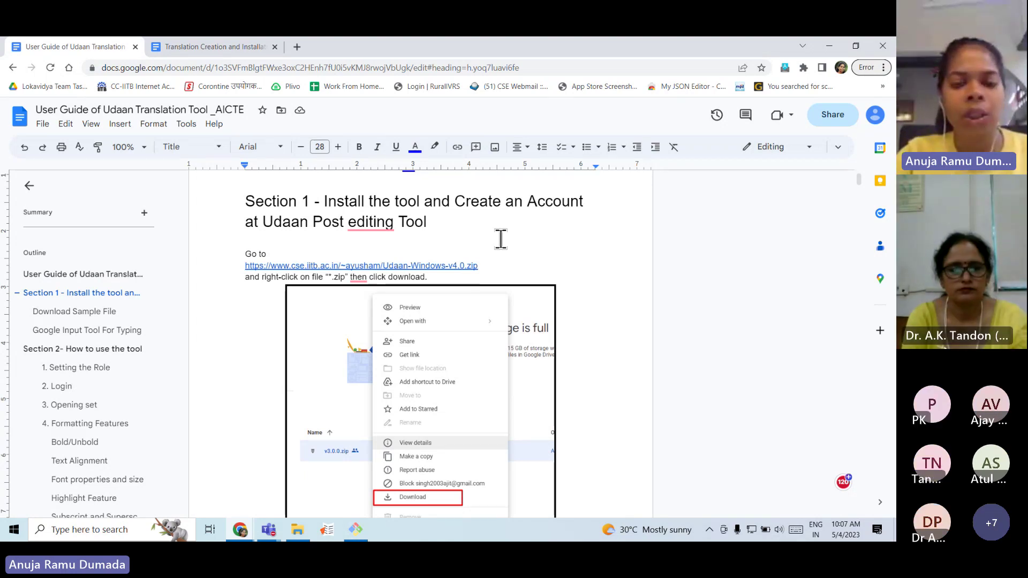
{"action": "scroll", "coordinate": [501, 240], "scroll_direction": "down", "scroll_amount": 1}
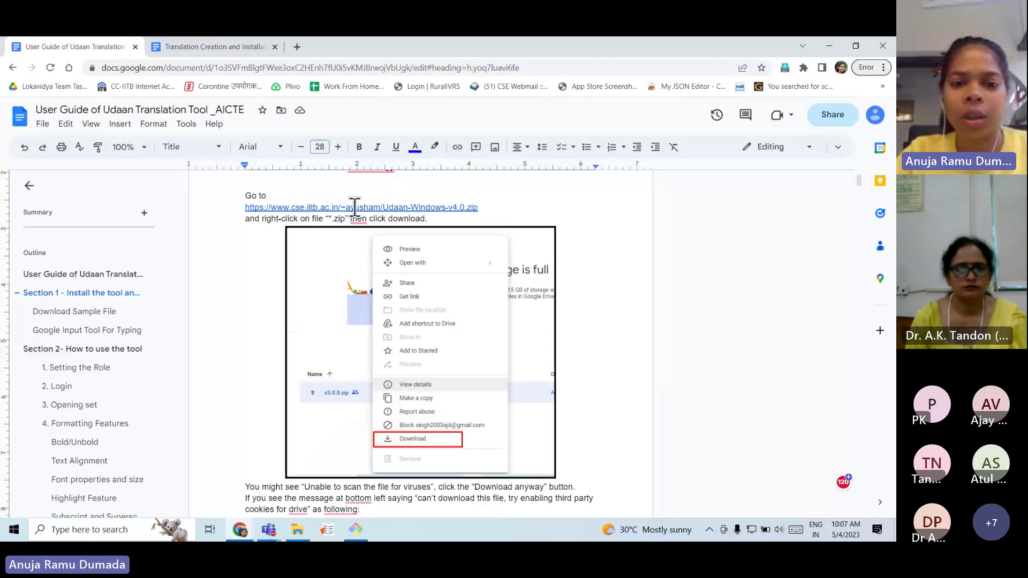
Download Udaan-Windows-v4.0.zip from its link and close the Translation Creation and Installation guide tab.
{"action": "left_click", "coordinate": [355, 208]}
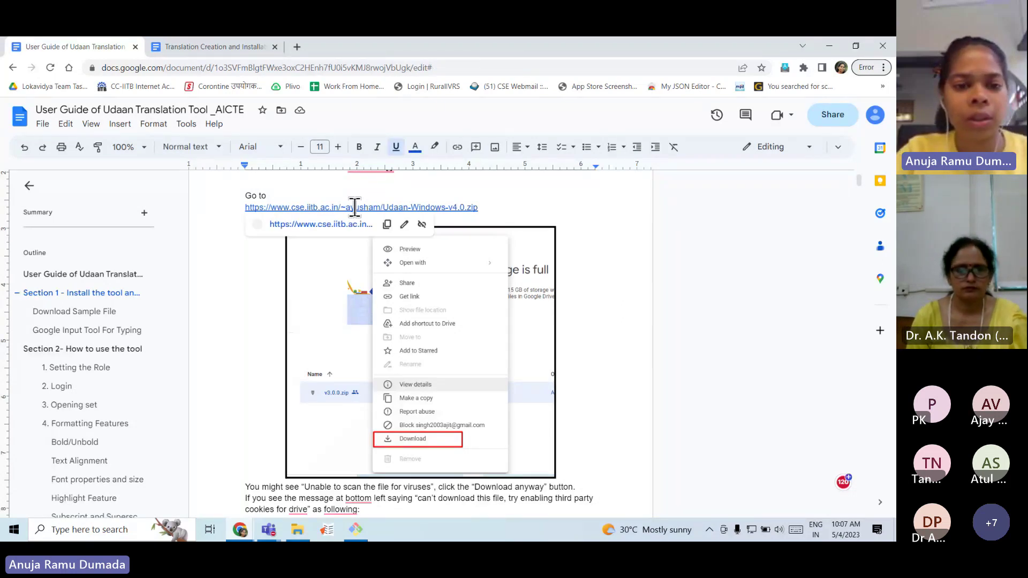
{"action": "left_click", "coordinate": [332, 221]}
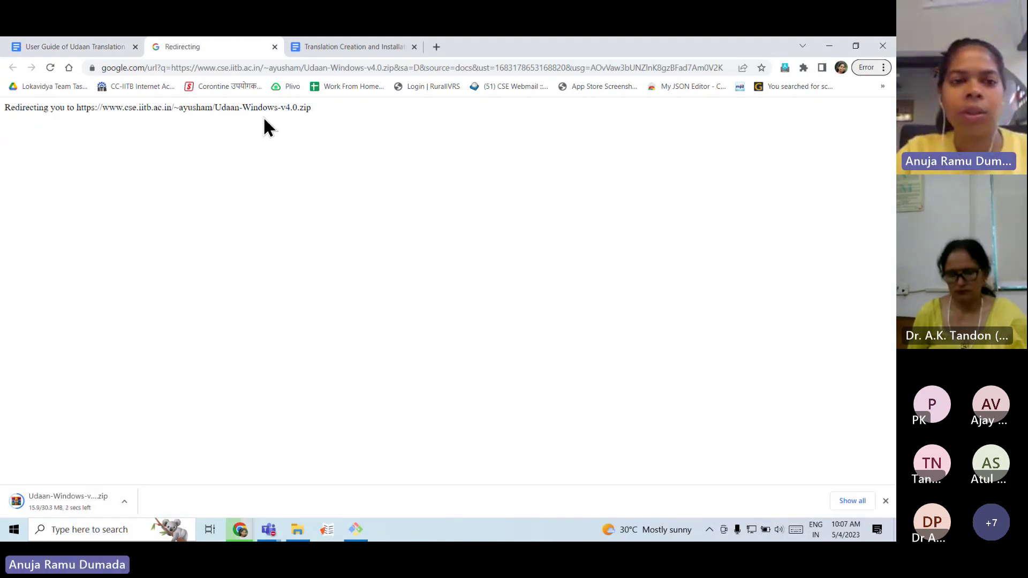
{"action": "left_click", "coordinate": [329, 46]}
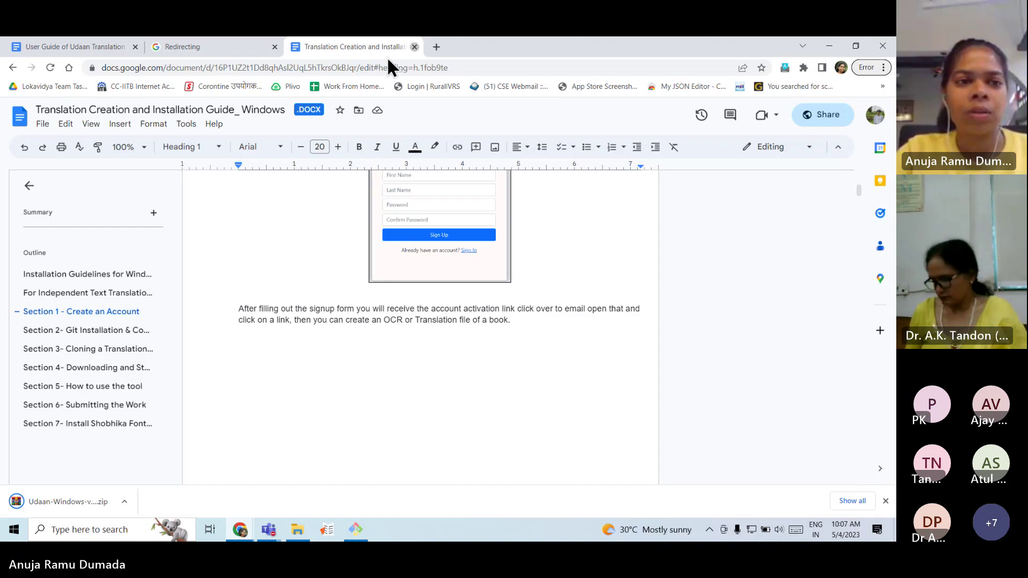
{"action": "left_click", "coordinate": [414, 46]}
{"action": "left_click", "coordinate": [53, 40]}
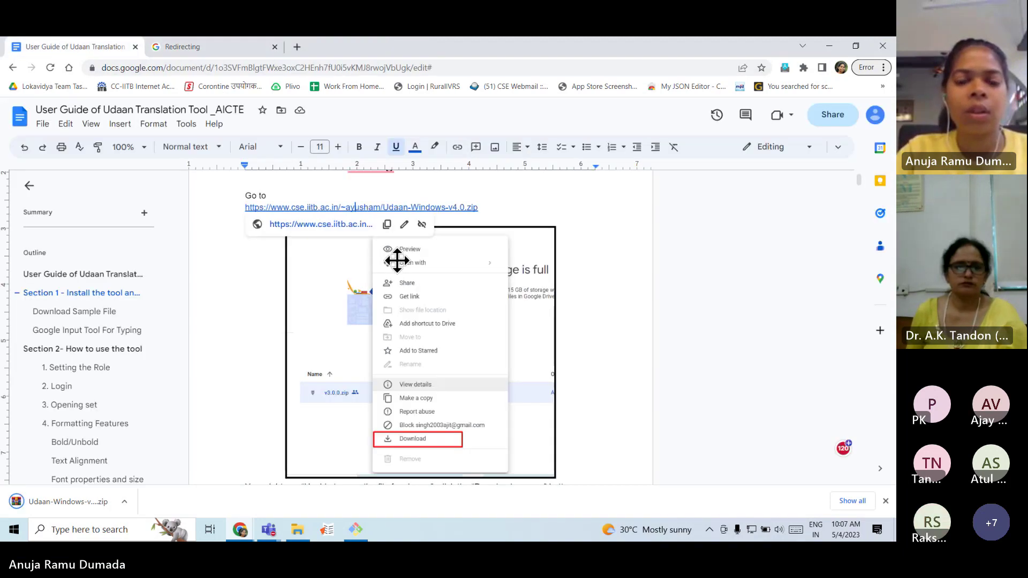
Open the downloaded Udaan-Windows-v4.0 zip from Chrome's download bar.
{"action": "left_click", "coordinate": [364, 382]}
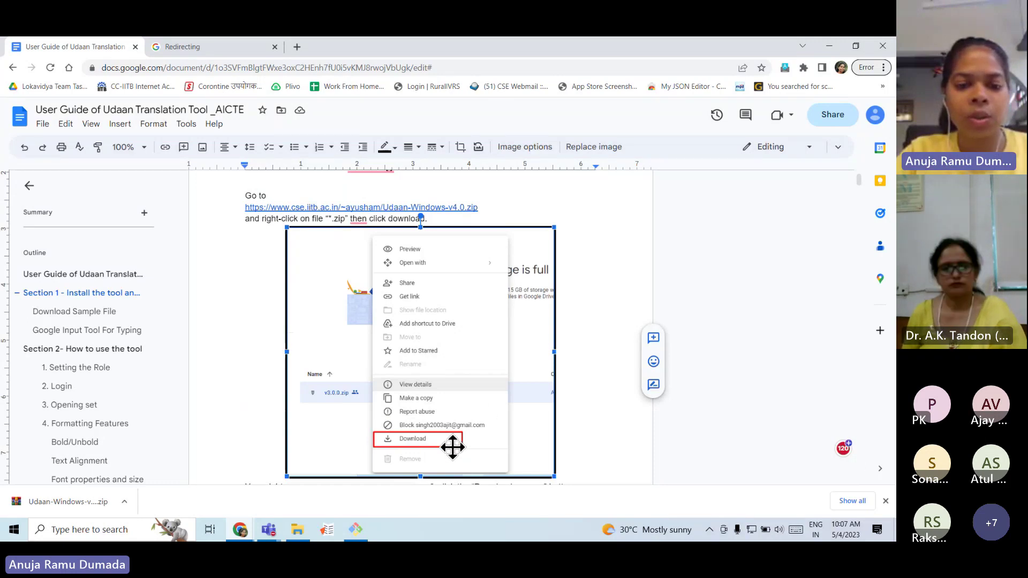
{"action": "scroll", "coordinate": [232, 386], "scroll_direction": "down", "scroll_amount": 2}
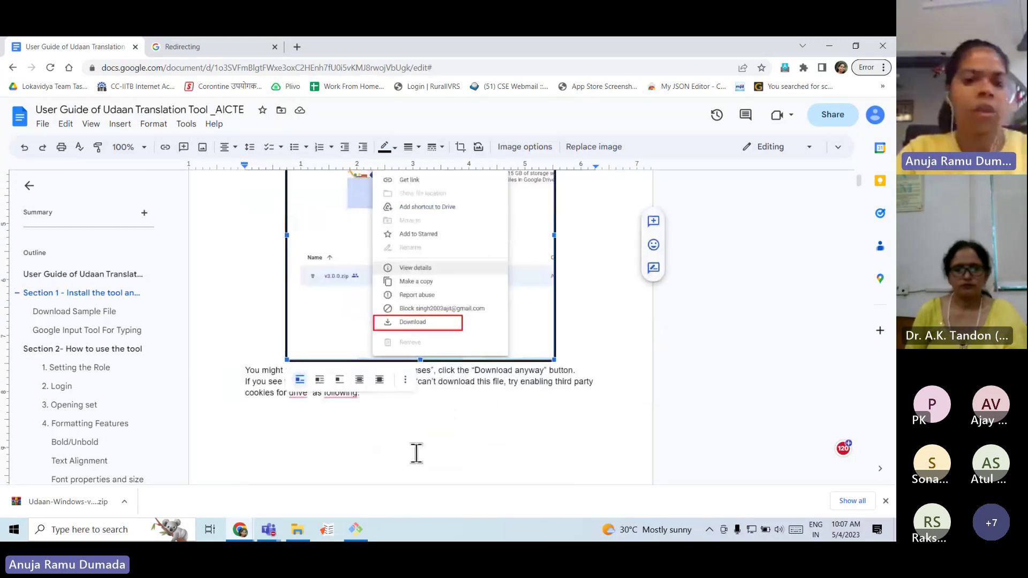
{"action": "scroll", "coordinate": [455, 444], "scroll_direction": "down", "scroll_amount": 1}
{"action": "left_click", "coordinate": [62, 500]}
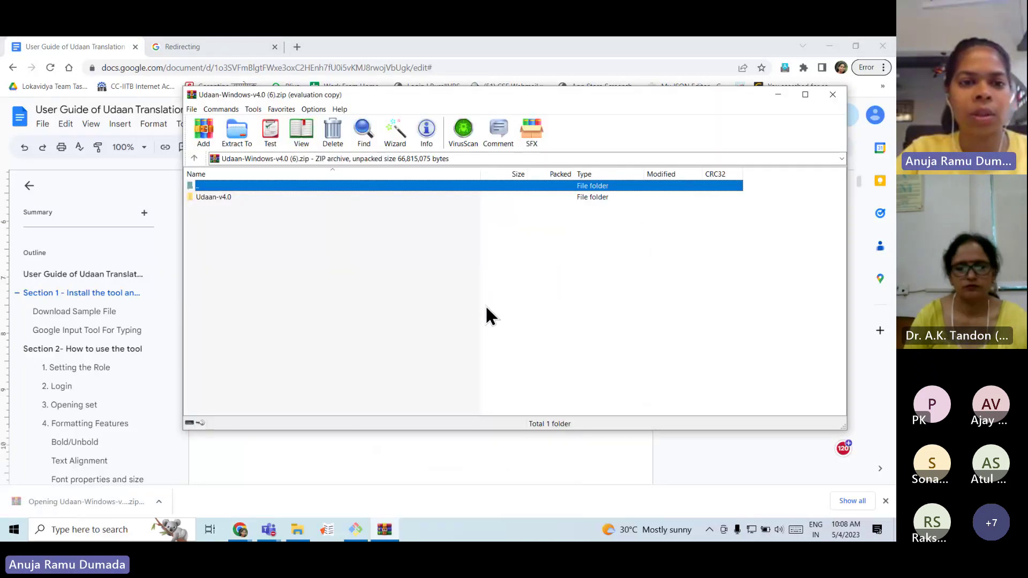
Extract Udaan-v4.0 to the Desktop with Yes to All, then close WinRAR and show the desktop.
{"action": "left_click", "coordinate": [569, 268]}
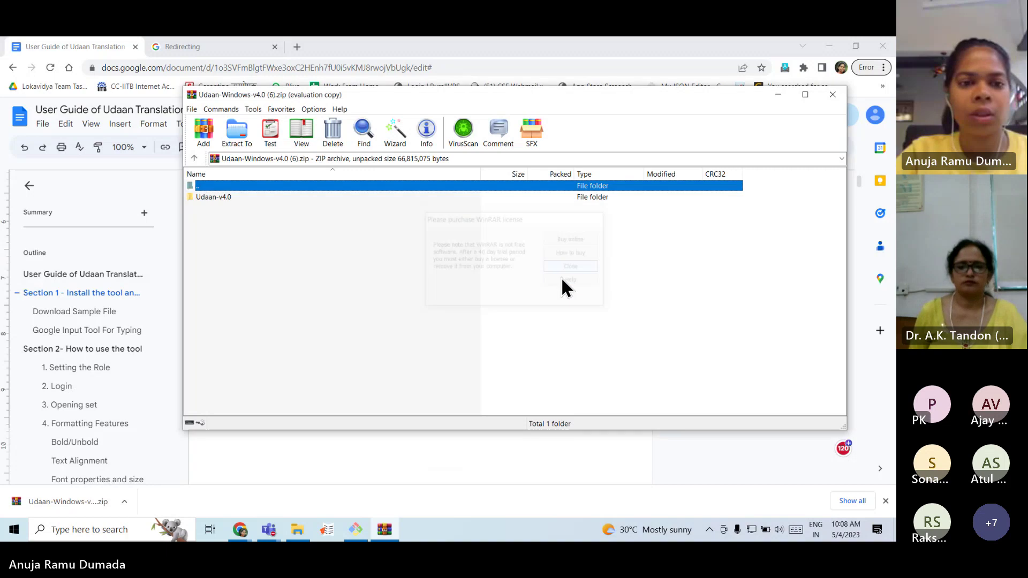
{"action": "left_click", "coordinate": [236, 136]}
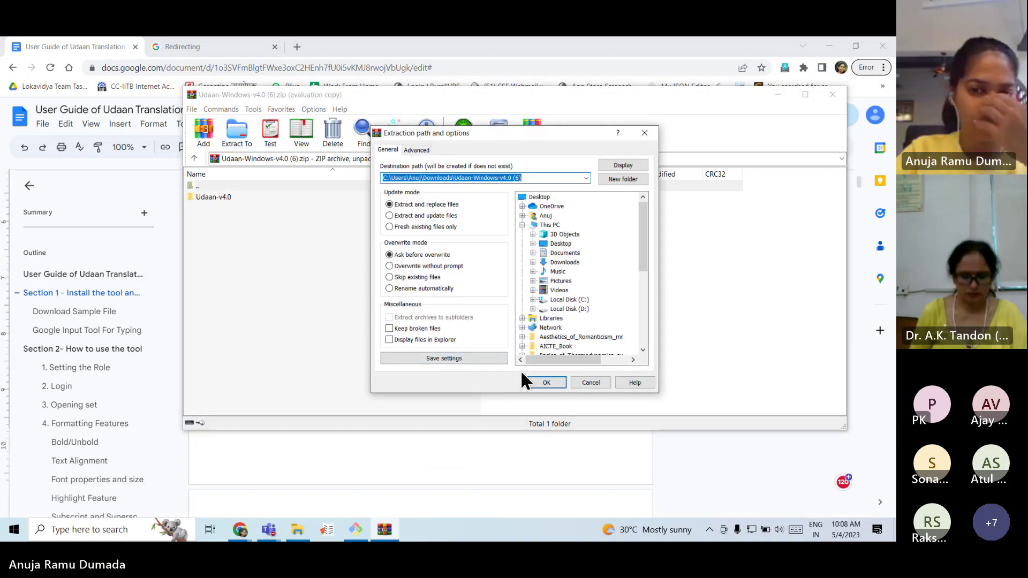
{"action": "left_click", "coordinate": [560, 243]}
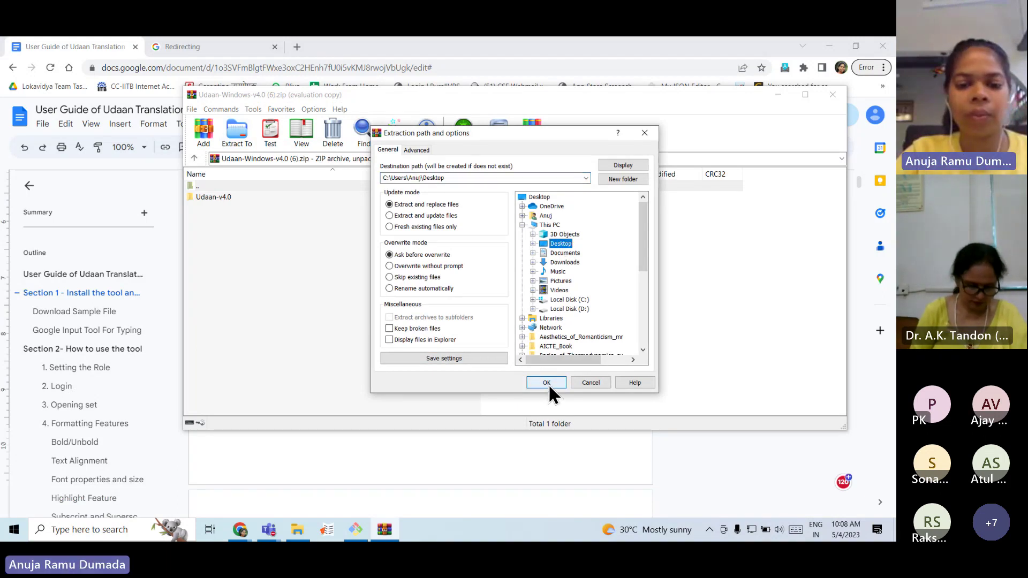
{"action": "left_click", "coordinate": [548, 384]}
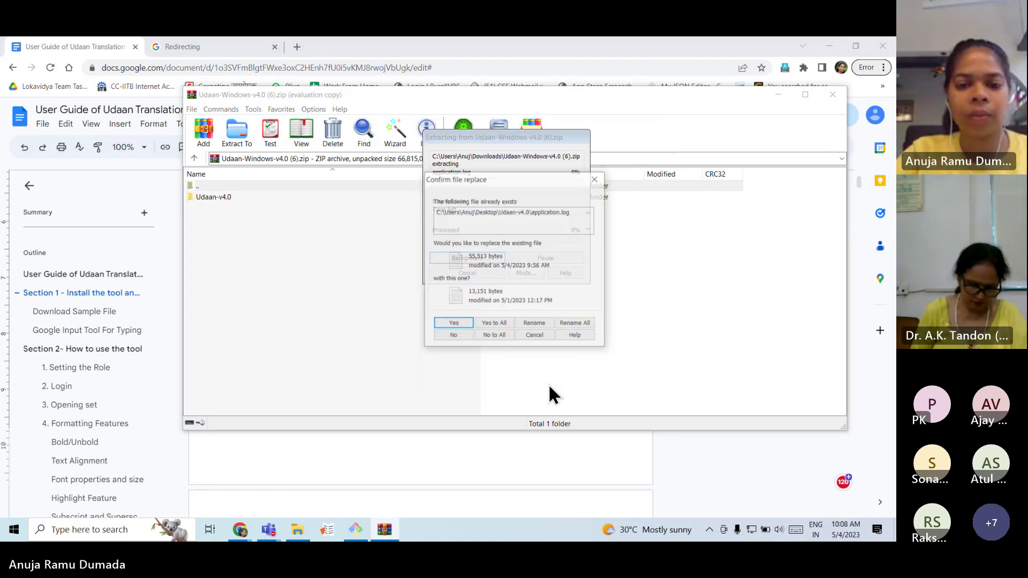
{"action": "left_click", "coordinate": [494, 323]}
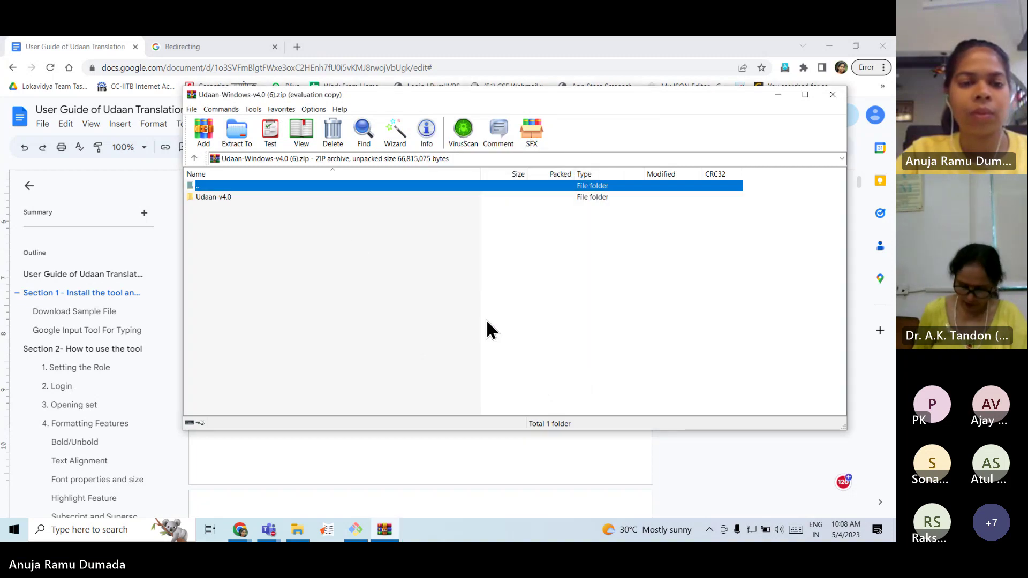
{"action": "left_click", "coordinate": [826, 95]}
{"action": "key", "text": "super+d"}
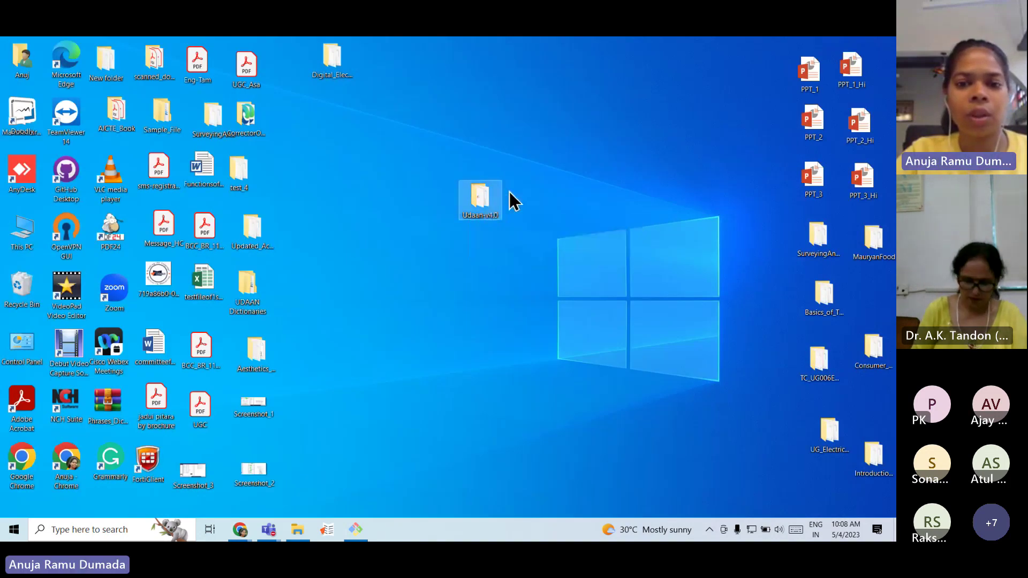
Open the Udaan-v4.0 desktop folder maximized in File Explorer, then return to the Chrome guide.
{"action": "double_click", "coordinate": [487, 213]}
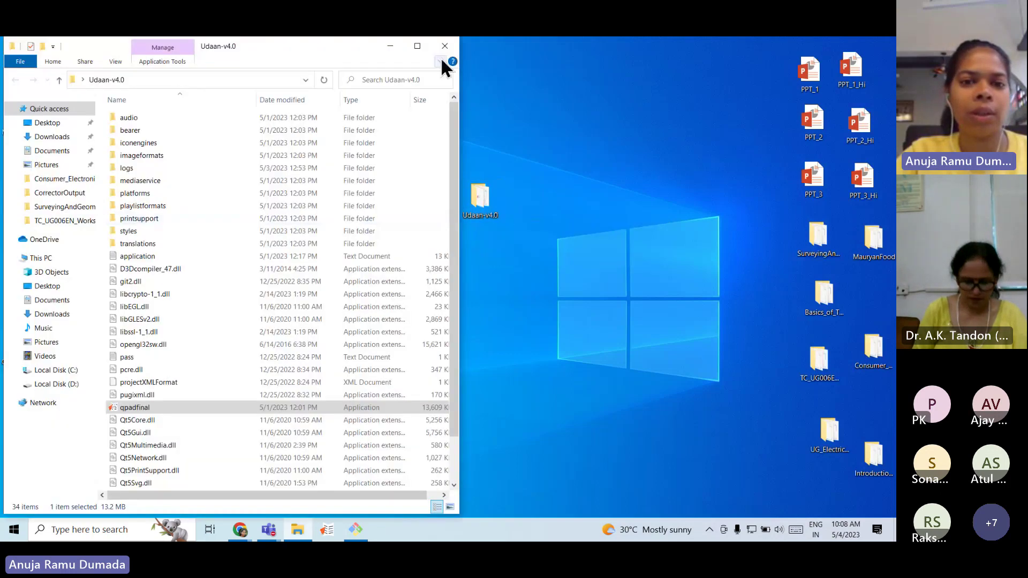
{"action": "left_click", "coordinate": [417, 46]}
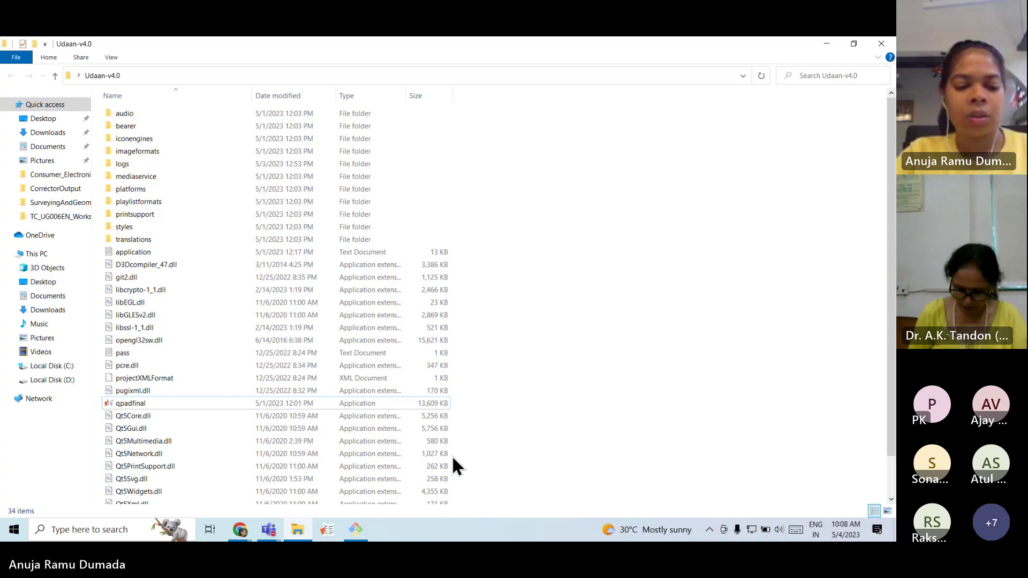
{"action": "key", "text": "alt+Tab"}
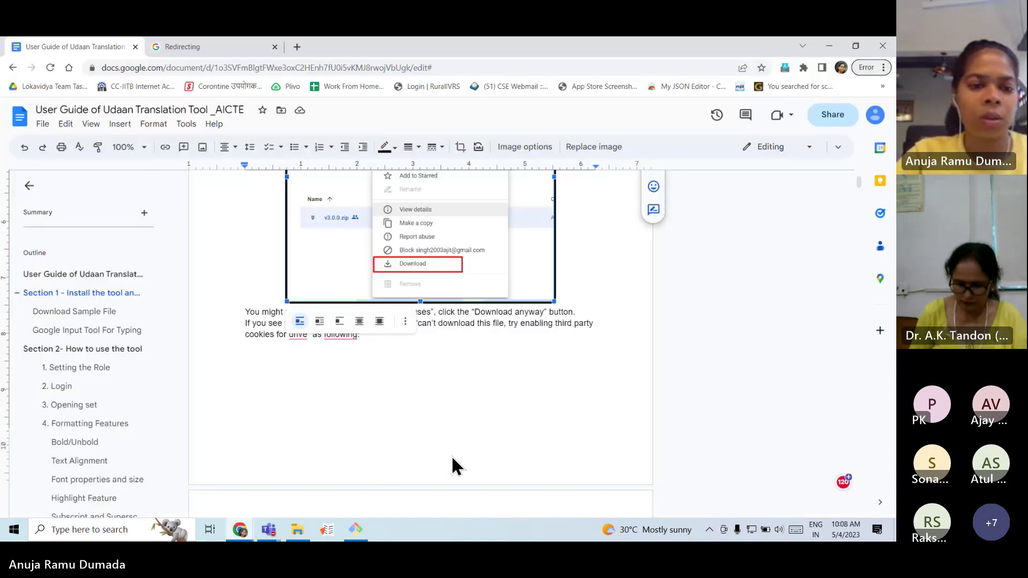
Read the guide down to the qpadfinal launch step, then go back to the Udaan-v4.0 folder.
{"action": "scroll", "coordinate": [451, 455], "scroll_direction": "down", "scroll_amount": 8}
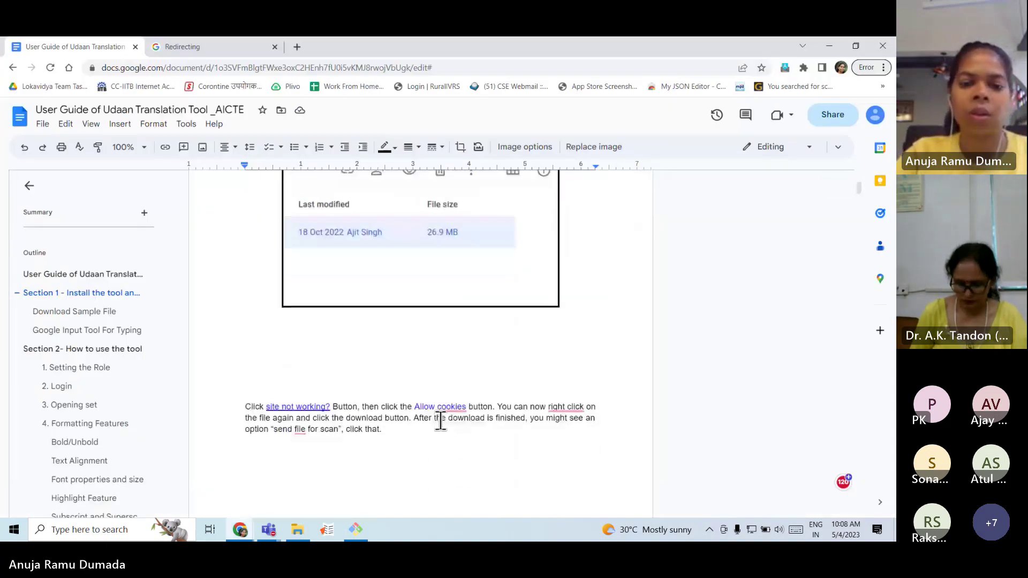
{"action": "scroll", "coordinate": [440, 422], "scroll_direction": "down", "scroll_amount": 5}
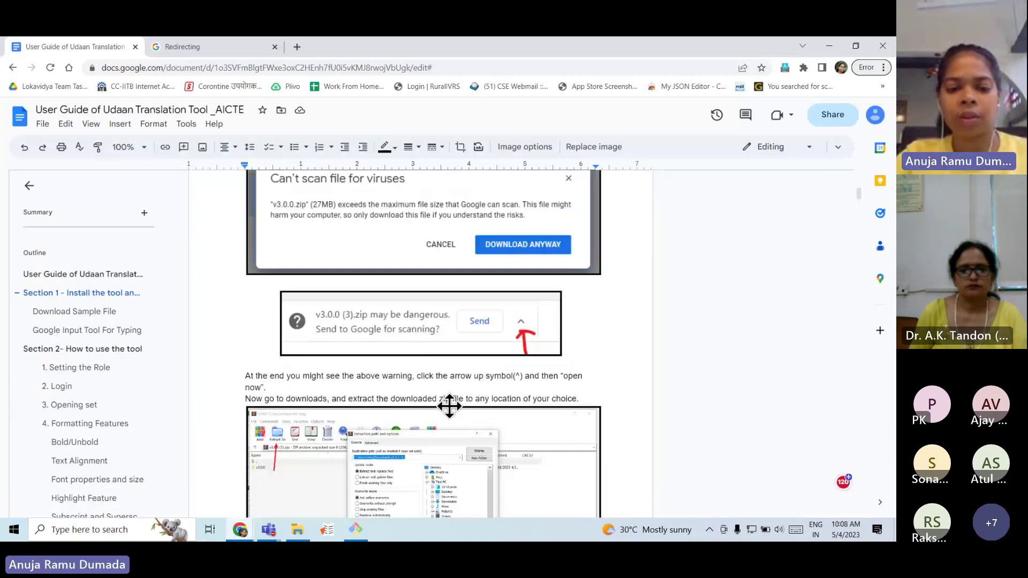
{"action": "scroll", "coordinate": [449, 406], "scroll_direction": "down", "scroll_amount": 7}
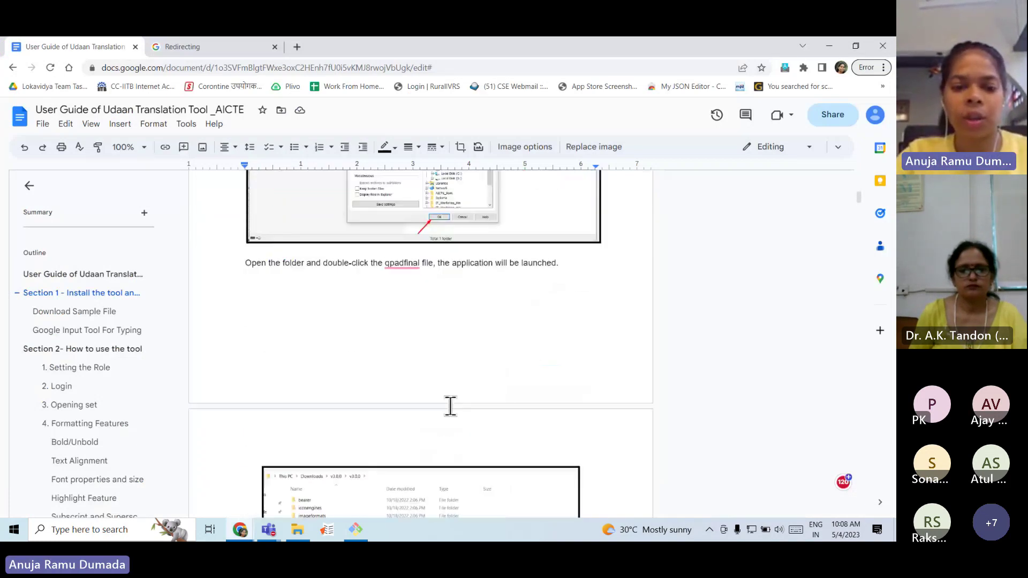
{"action": "scroll", "coordinate": [450, 406], "scroll_direction": "down", "scroll_amount": 6}
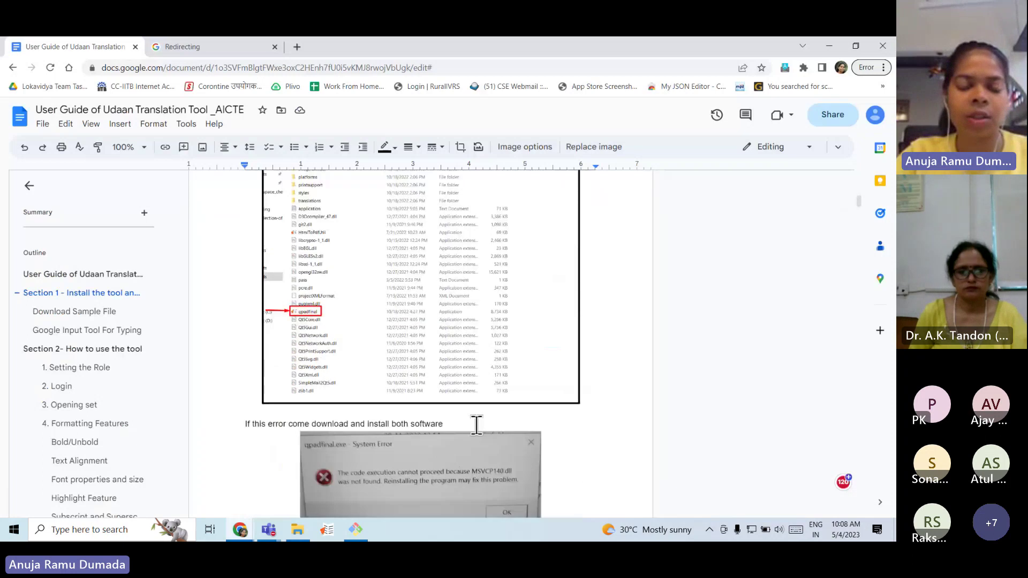
{"action": "scroll", "coordinate": [516, 381], "scroll_direction": "up", "scroll_amount": 1}
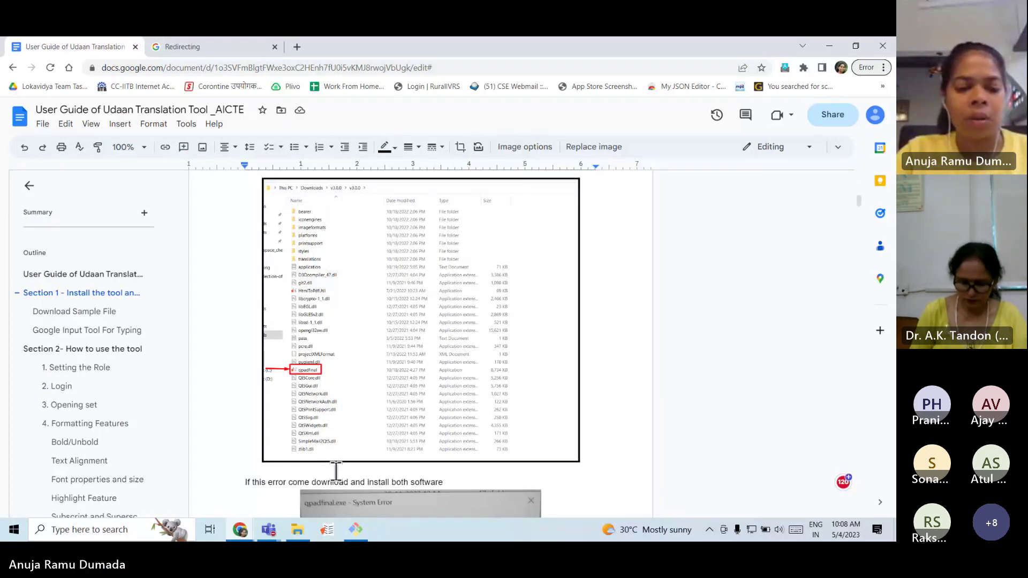
{"action": "key", "text": "alt+Tab"}
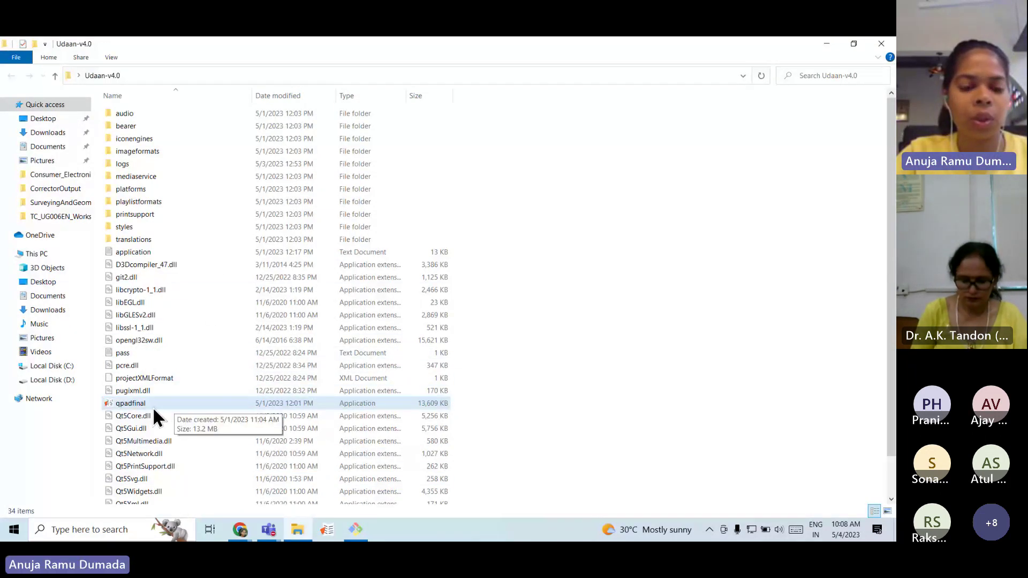
Launch qpadfinal and choose the Corrector role in the Select Role dialog.
{"action": "left_click", "coordinate": [154, 409]}
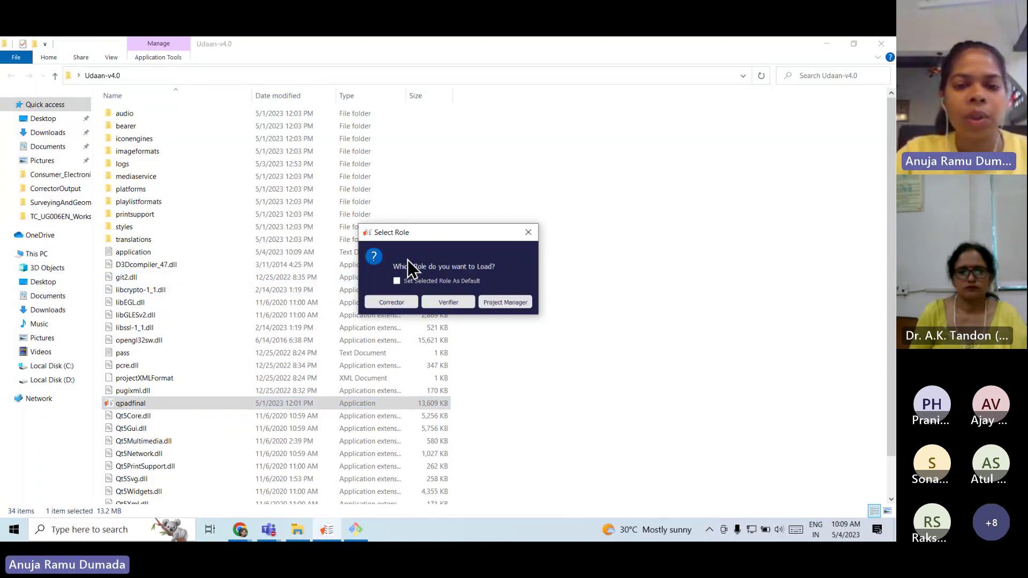
{"action": "mouse_move", "coordinate": [445, 241]}
{"action": "left_mouse_down"}
{"action": "mouse_move", "coordinate": [448, 274]}
{"action": "mouse_move", "coordinate": [440, 252]}
{"action": "left_mouse_up"}
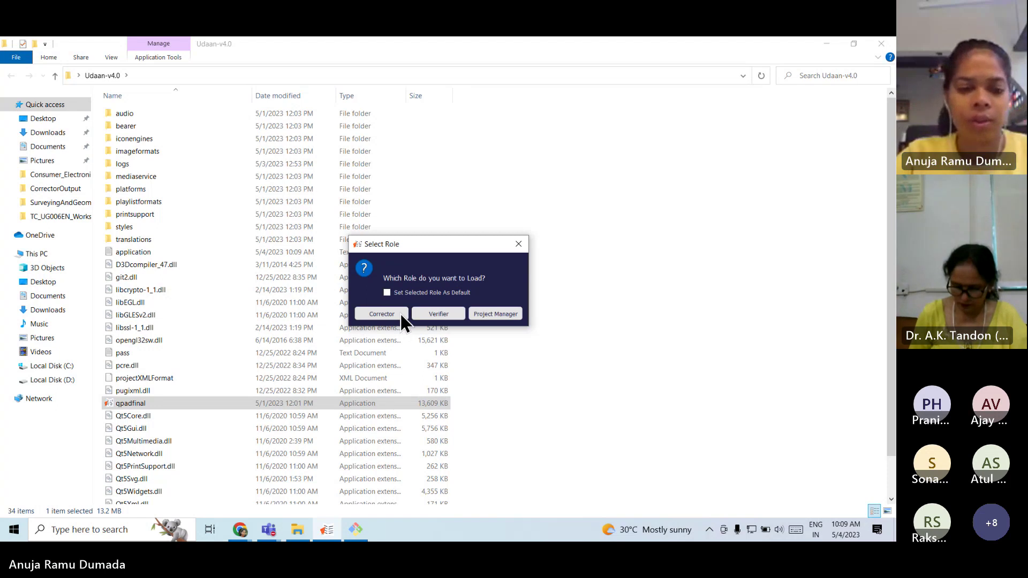
{"action": "left_click", "coordinate": [390, 315]}
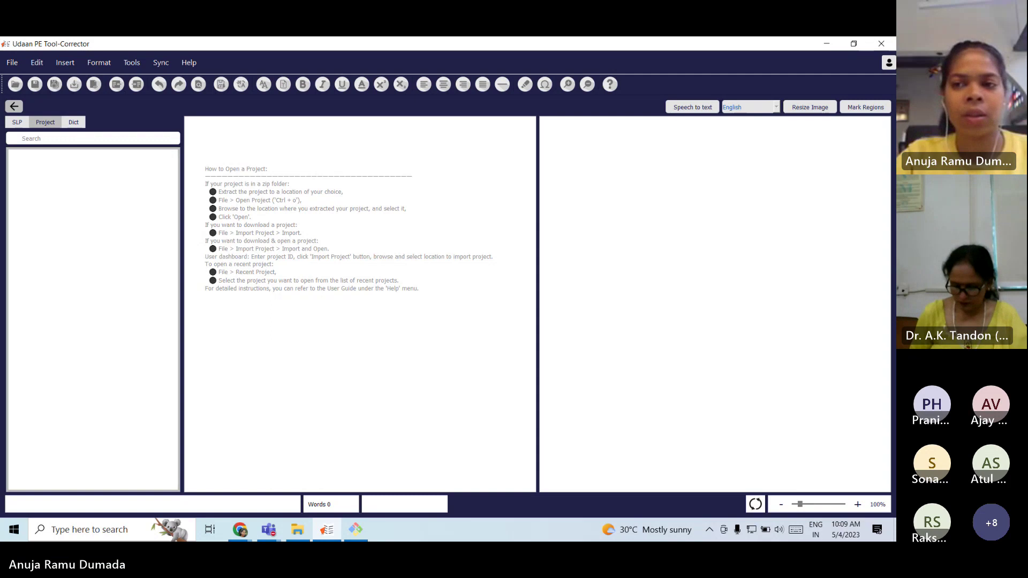
Sign out of the currently logged-in Udaan account.
{"action": "left_click", "coordinate": [888, 62]}
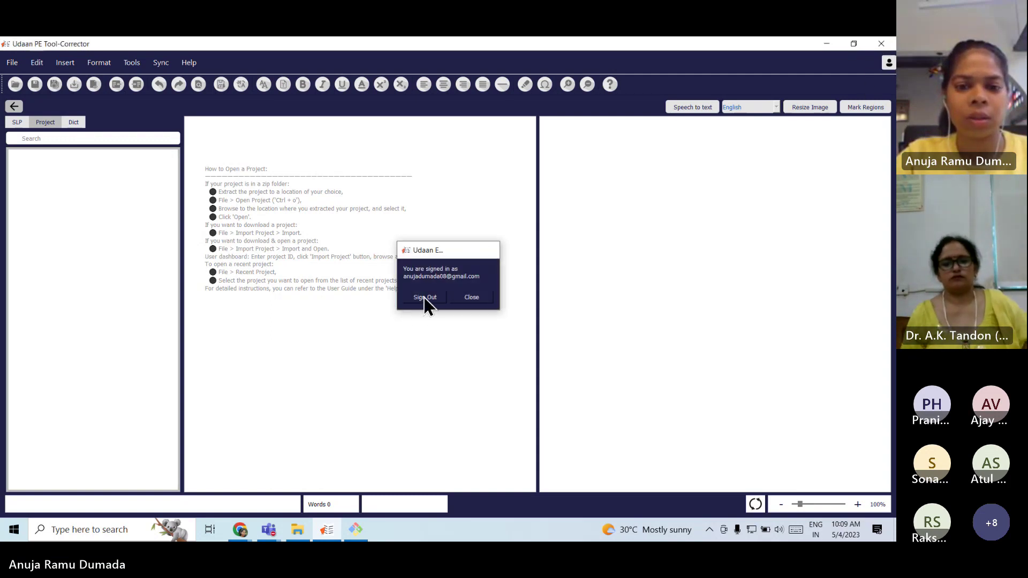
{"action": "left_click", "coordinate": [425, 298]}
{"action": "left_click", "coordinate": [477, 296]}
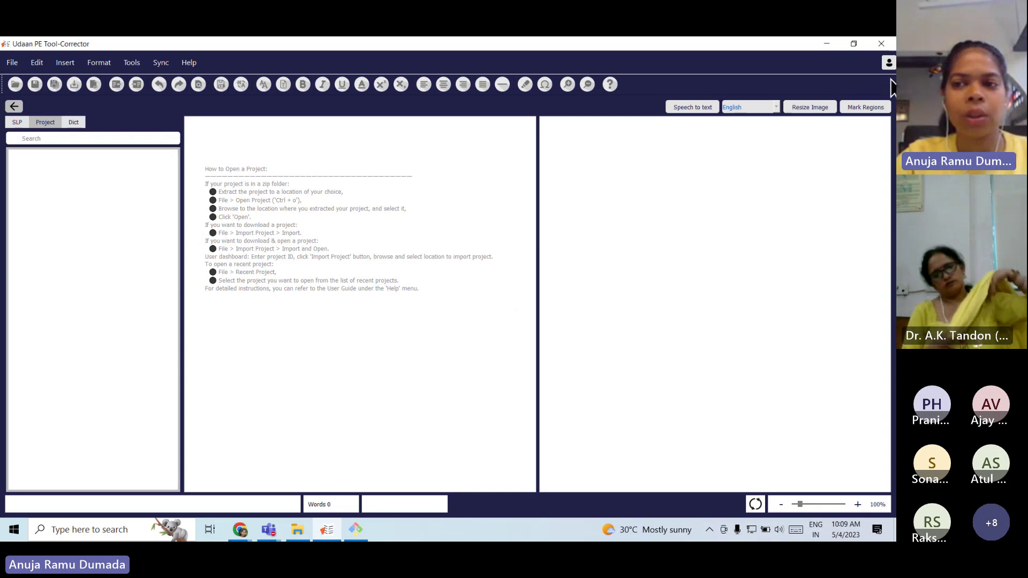
Open the Udaan Translation Tool sign-up page from the cloud login prompt.
{"action": "left_click", "coordinate": [888, 62]}
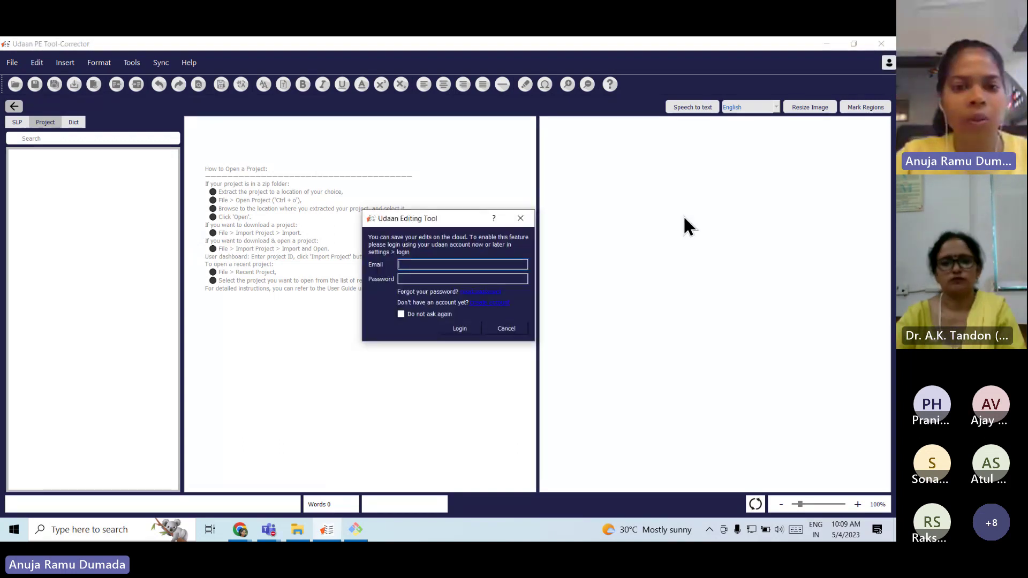
{"action": "left_click_drag", "start_coordinate": [403, 218], "coordinate": [339, 200]}
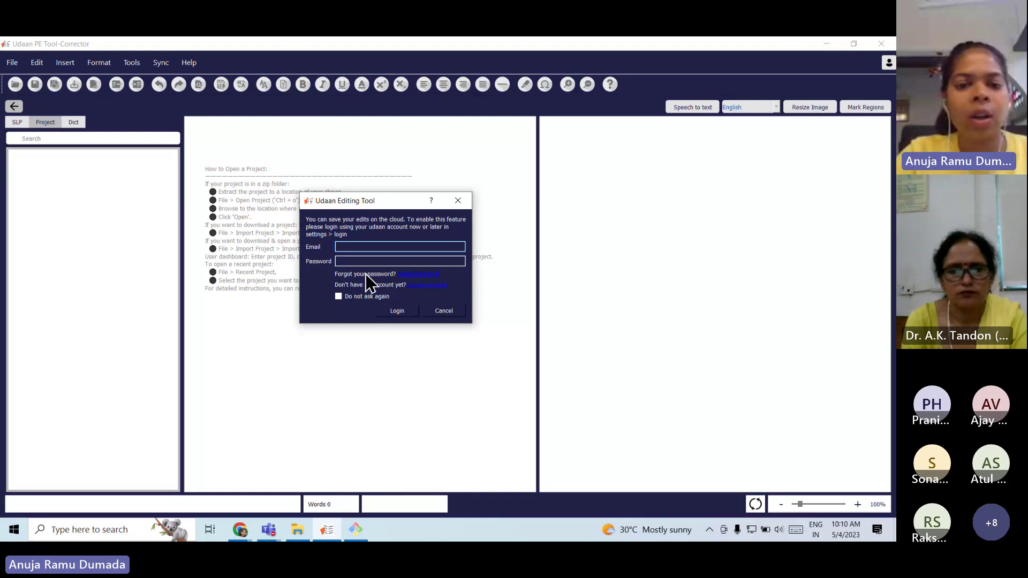
{"action": "left_click", "coordinate": [441, 287]}
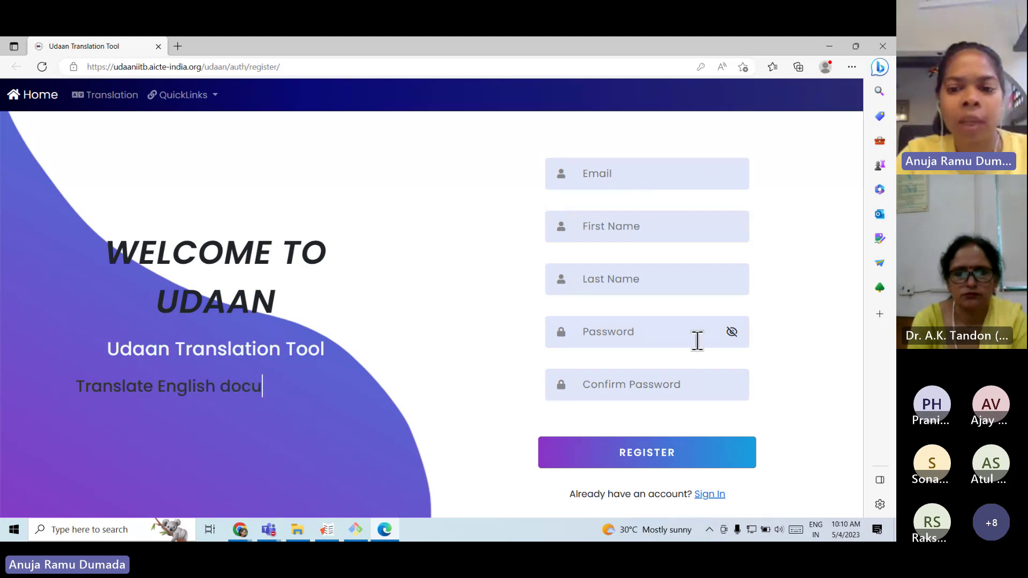
Log in to the Udaan cloud account with the account email and password, ticking Do not ask again.
{"action": "left_click", "coordinate": [327, 530]}
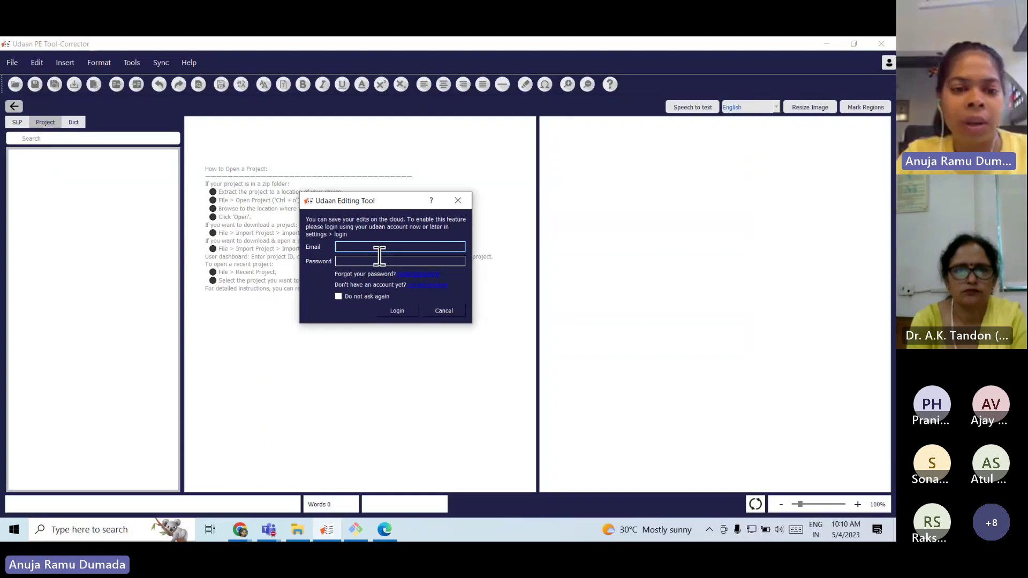
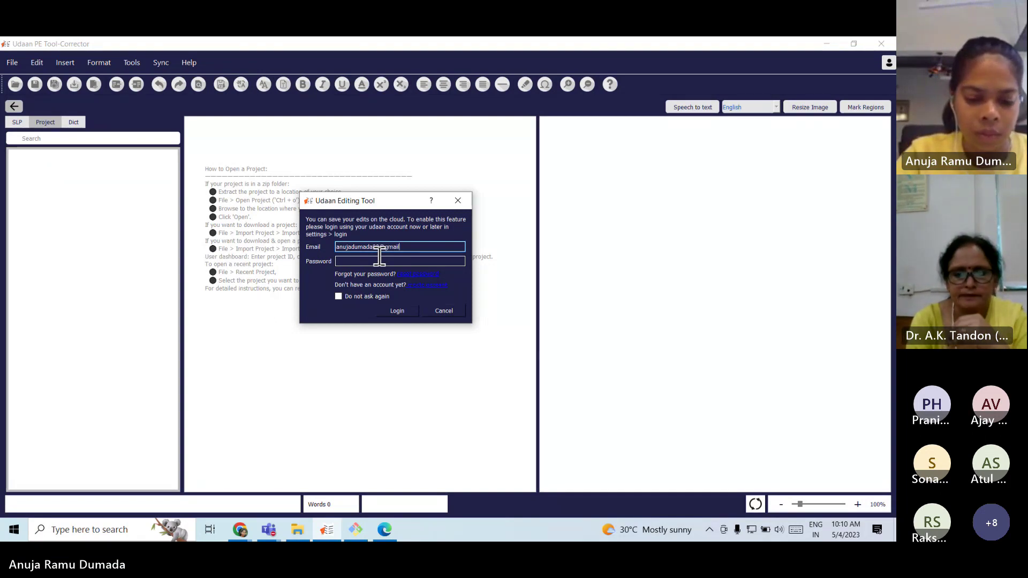
{"action": "key", "text": "Tab"}
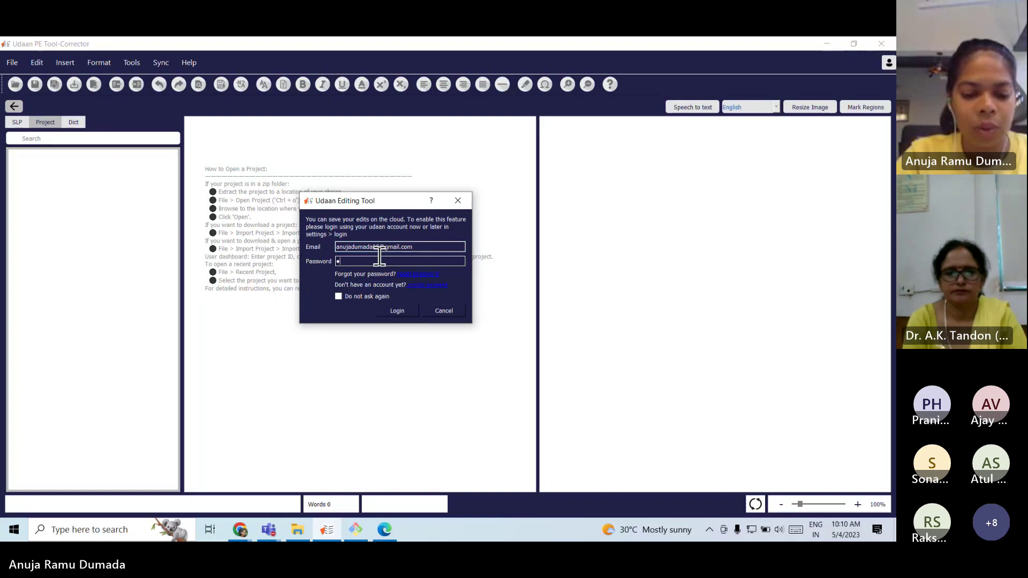
{"action": "type", "text": "•••••"}
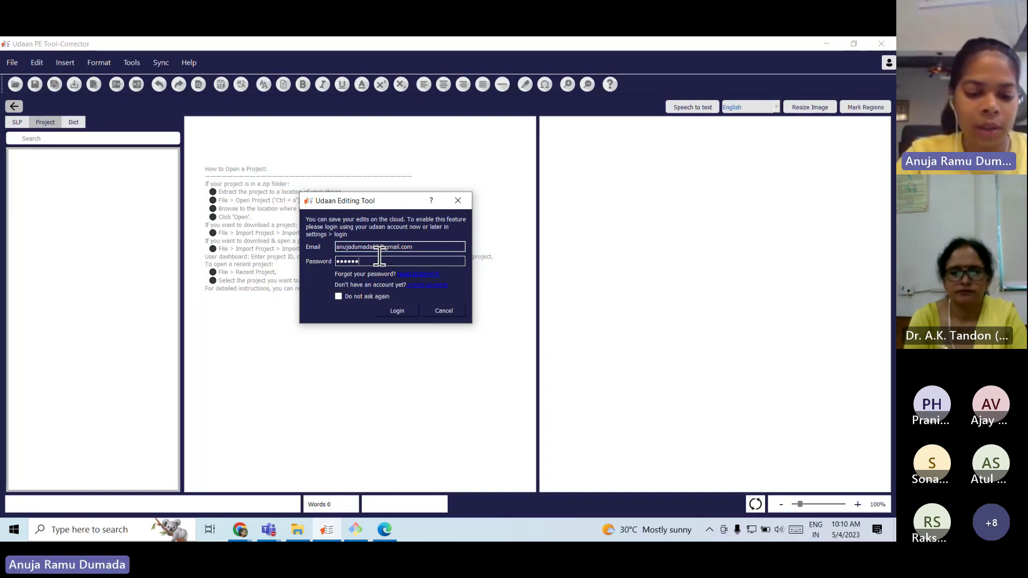
{"action": "type", "text": "••••"}
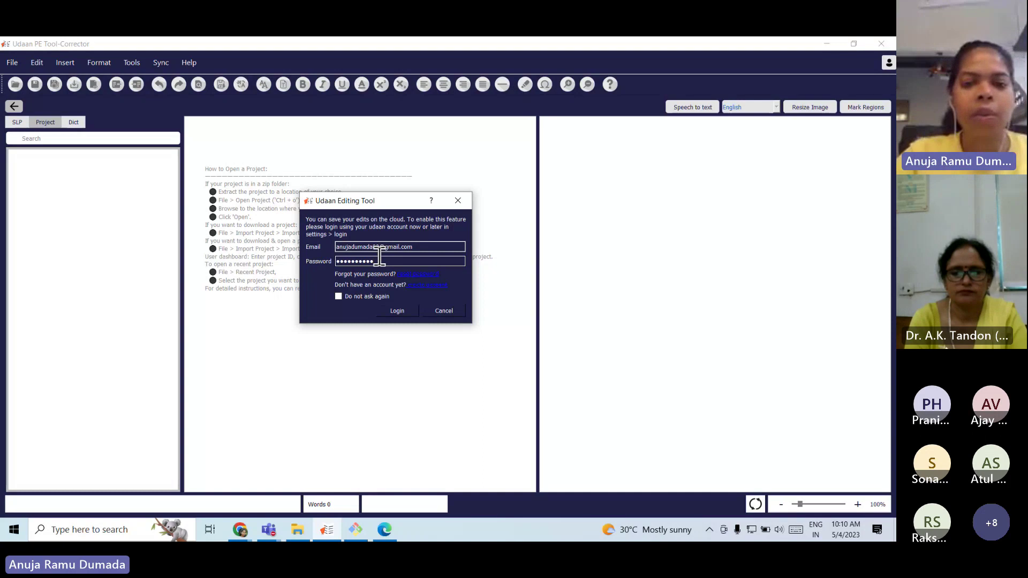
{"action": "left_click", "coordinate": [339, 297]}
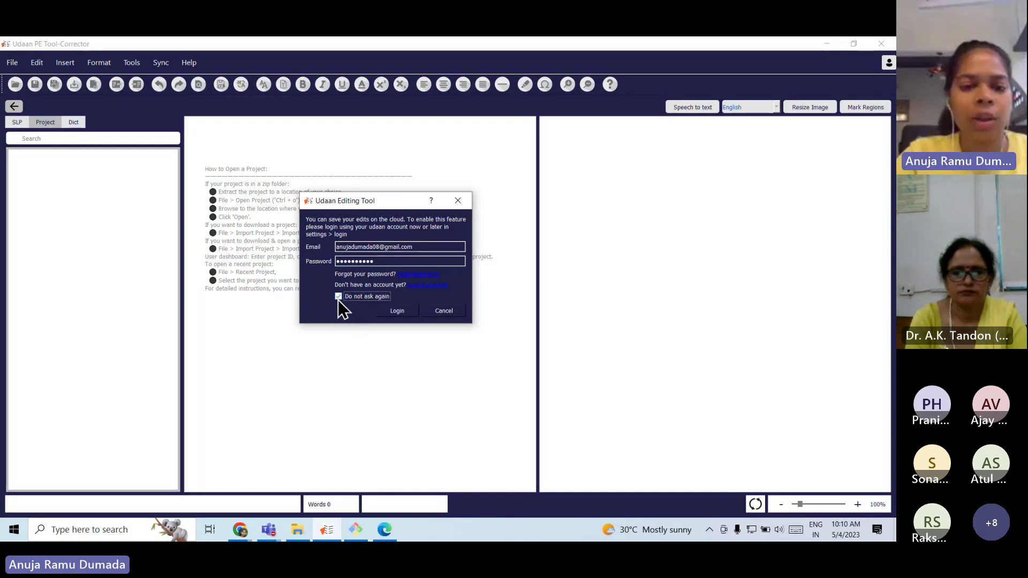
{"action": "left_click", "coordinate": [410, 315]}
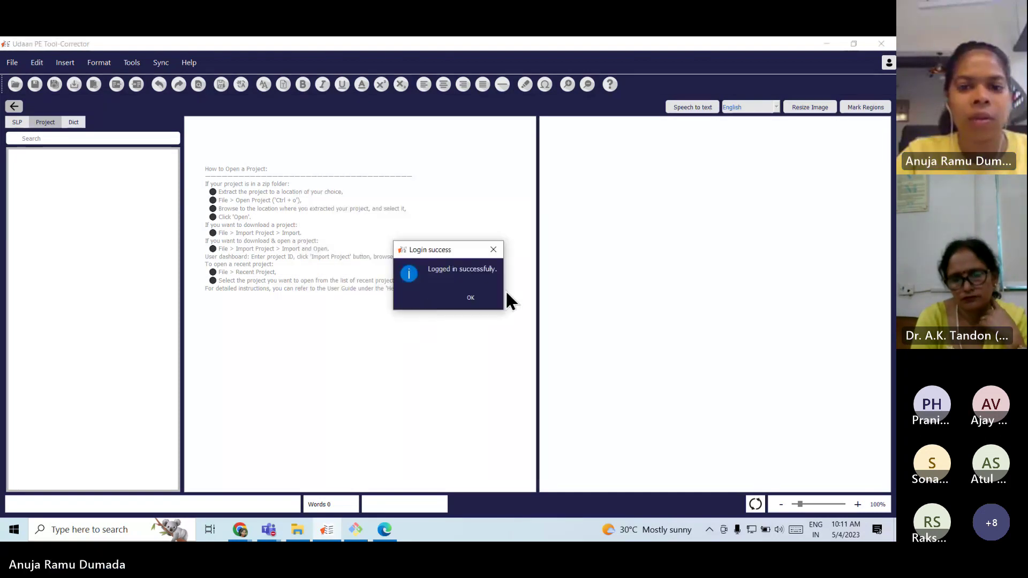
{"action": "left_click", "coordinate": [465, 300]}
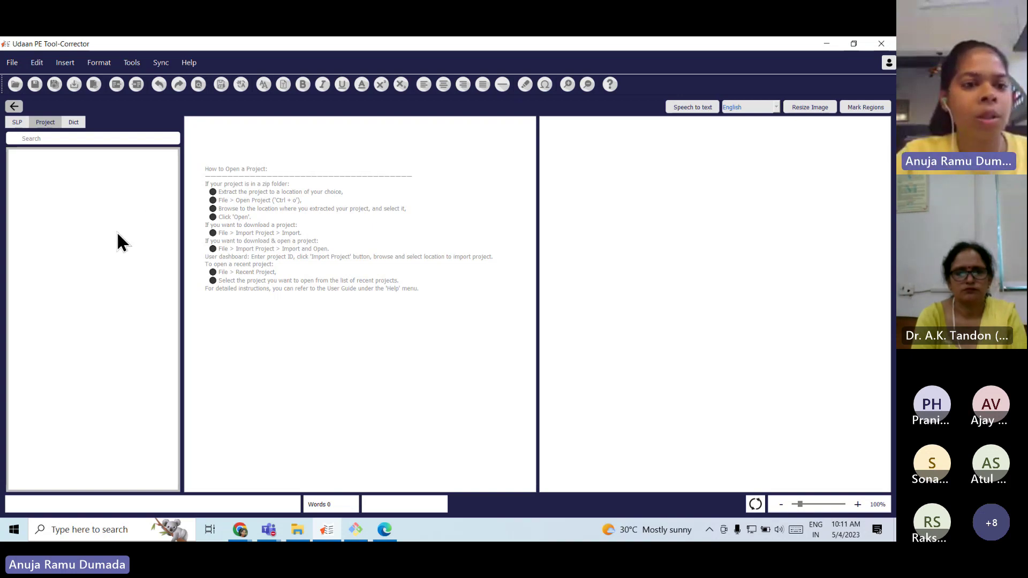
Open the File menu to list the project commands, including Import Project.
{"action": "left_click", "coordinate": [10, 61]}
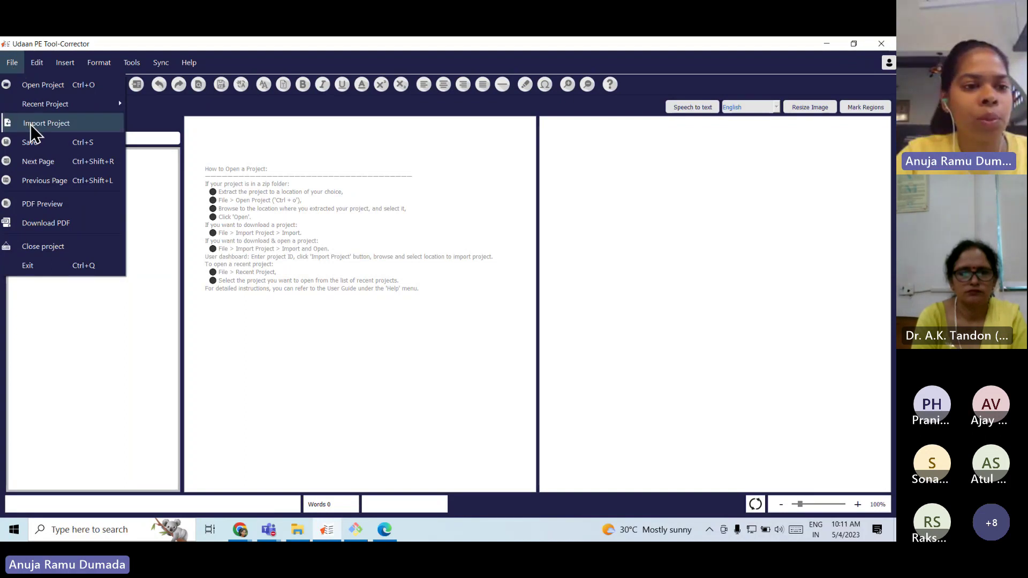
Select the ptest12 cloud project for import in the User Dashboard.
{"action": "left_click", "coordinate": [31, 124]}
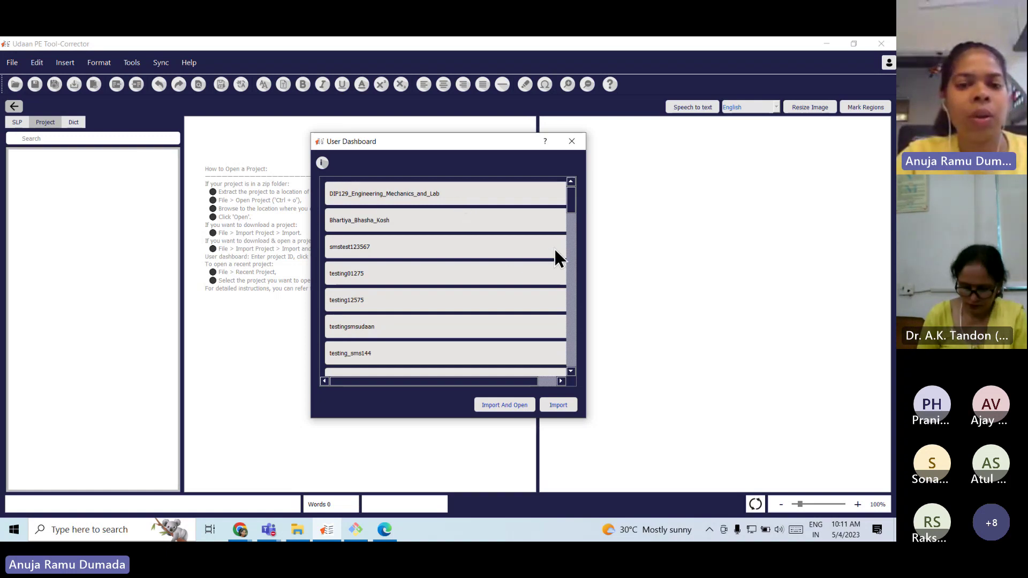
{"action": "left_click_drag", "start_coordinate": [573, 210], "coordinate": [552, 368]}
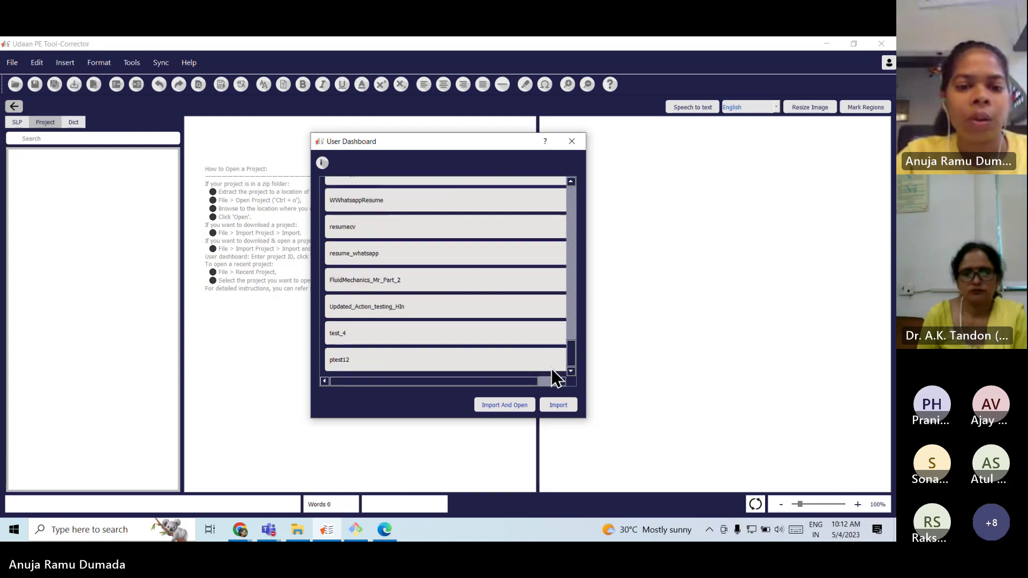
{"action": "left_click", "coordinate": [459, 360]}
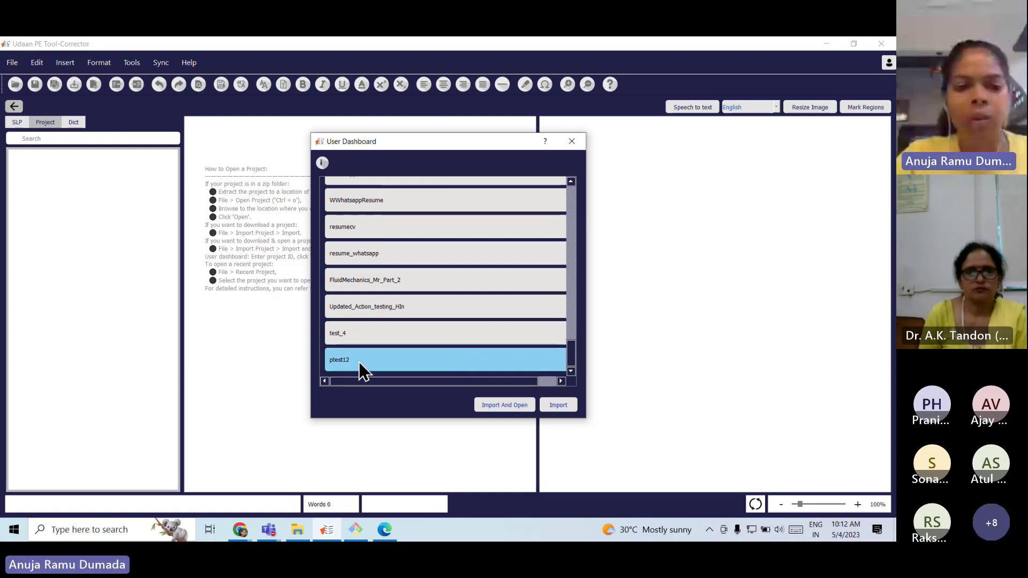
{"action": "left_click", "coordinate": [511, 406]}
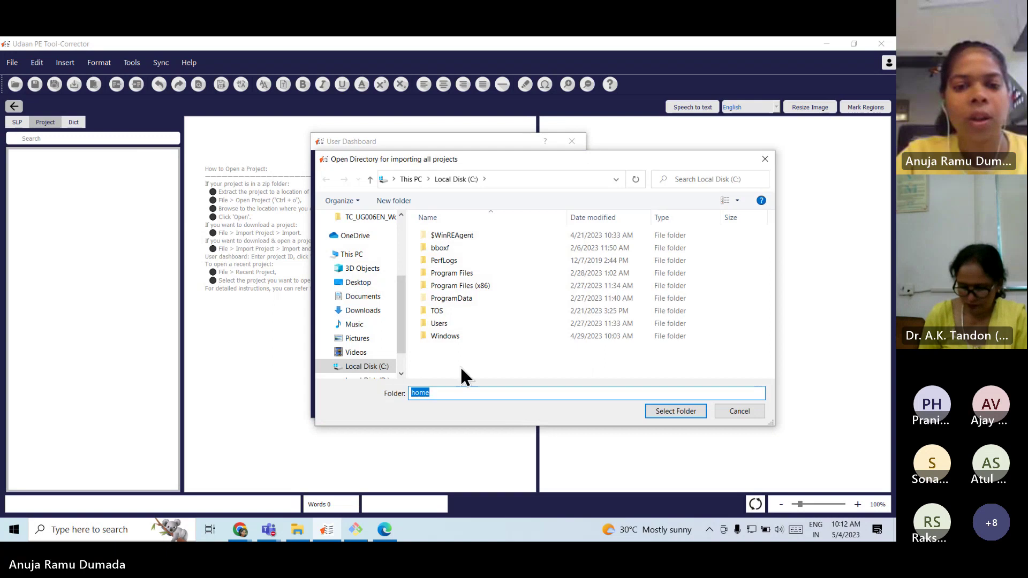
Import ptest12 into the Desktop folder and acknowledge the success message.
{"action": "scroll", "coordinate": [383, 285], "scroll_direction": "up", "scroll_amount": 3}
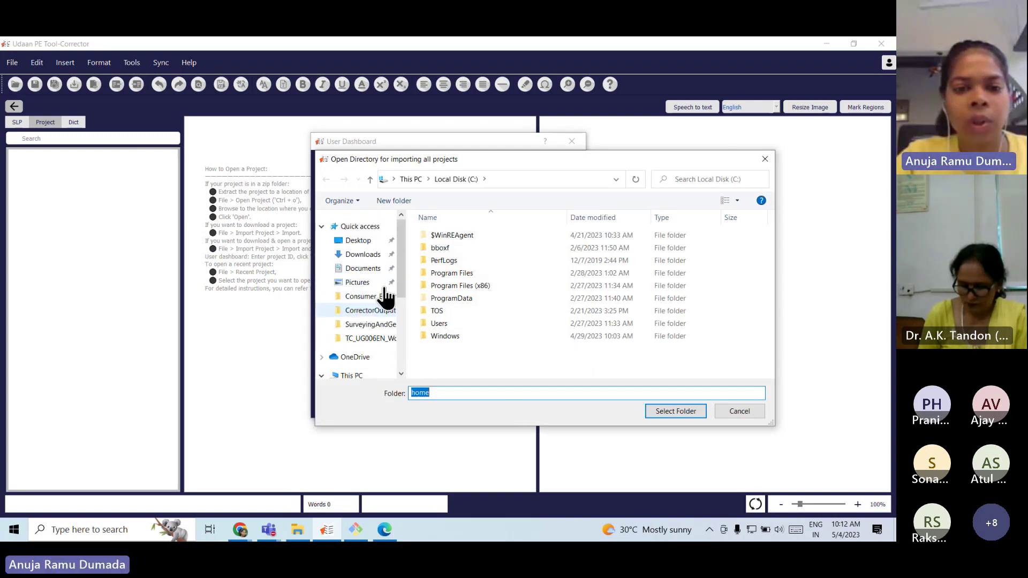
{"action": "left_click", "coordinate": [363, 242]}
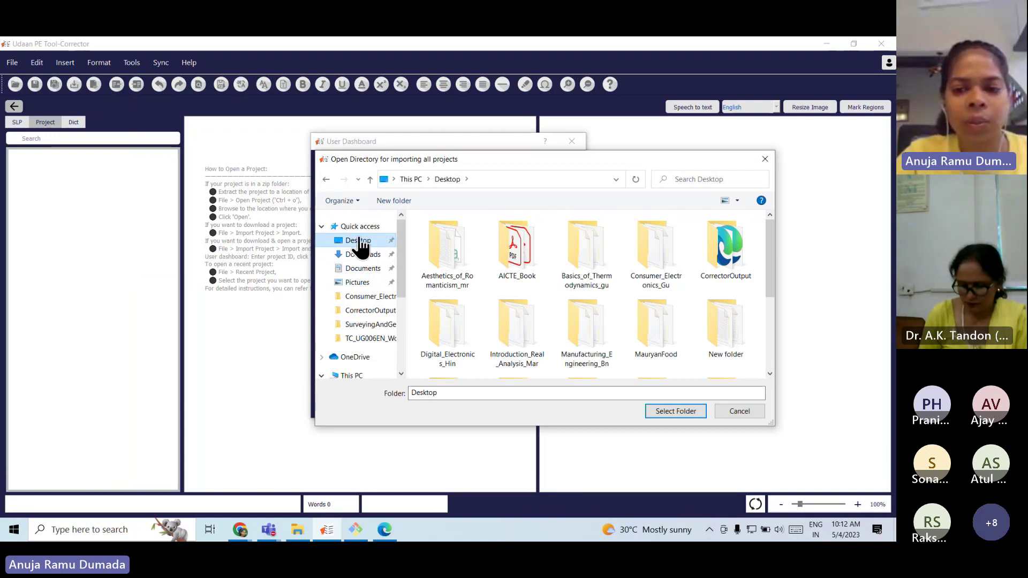
{"action": "left_click", "coordinate": [675, 410]}
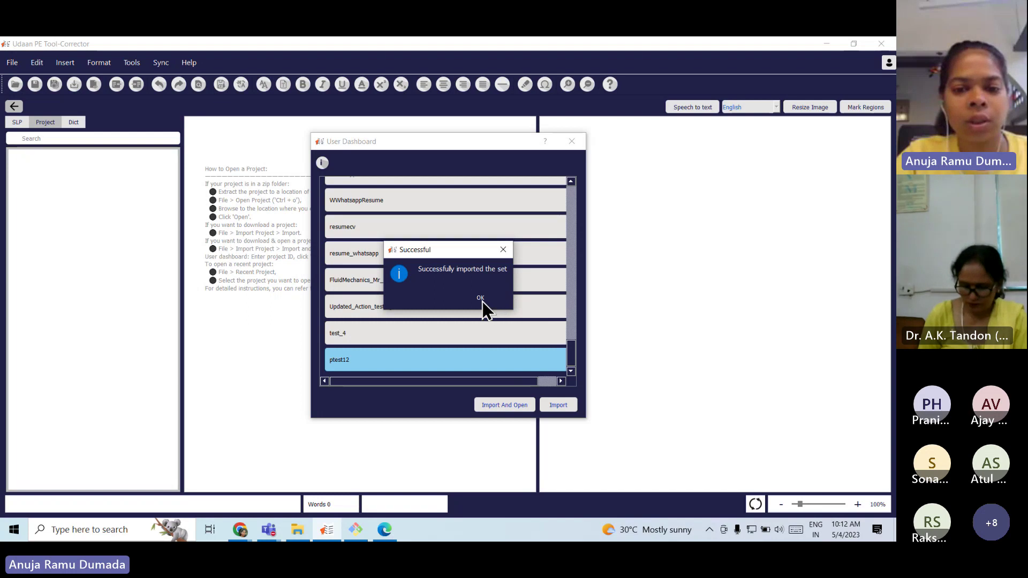
{"action": "left_click", "coordinate": [480, 298]}
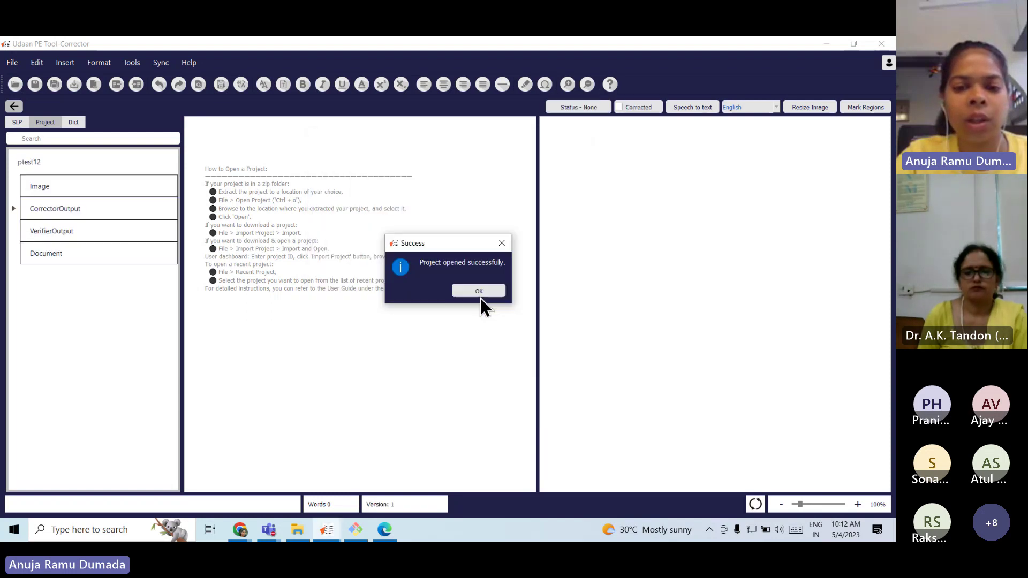
Dismiss the confirmation and open project.xml from Desktop > Digital_Electronics_Hin as the project.
{"action": "left_click", "coordinate": [485, 292]}
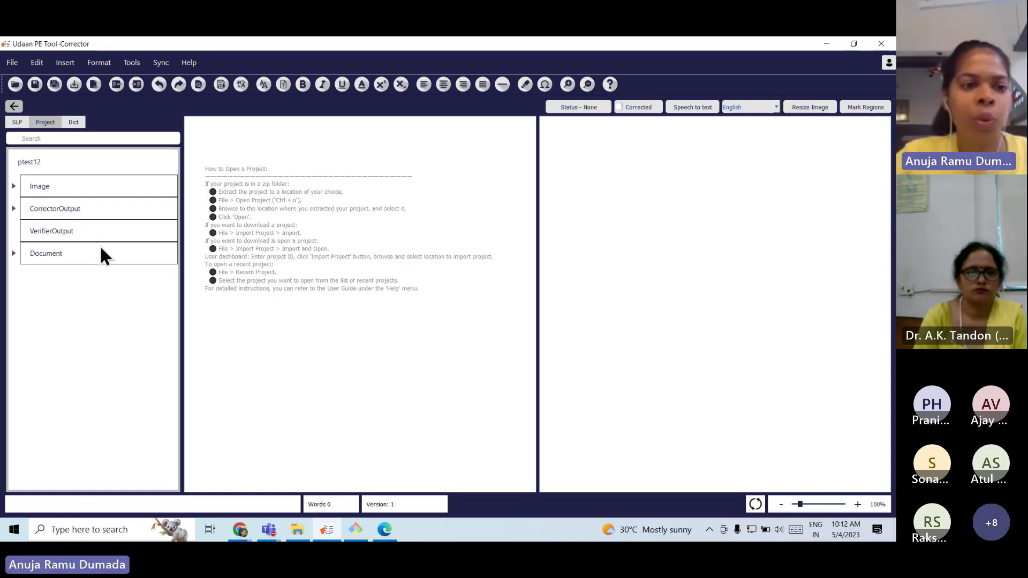
{"action": "left_click", "coordinate": [8, 66]}
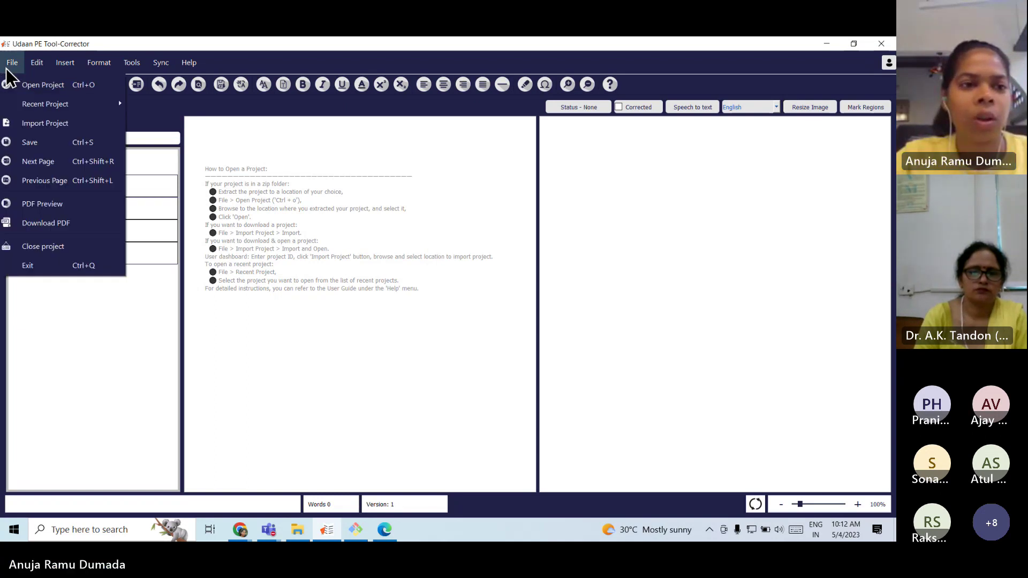
{"action": "left_click", "coordinate": [6, 87]}
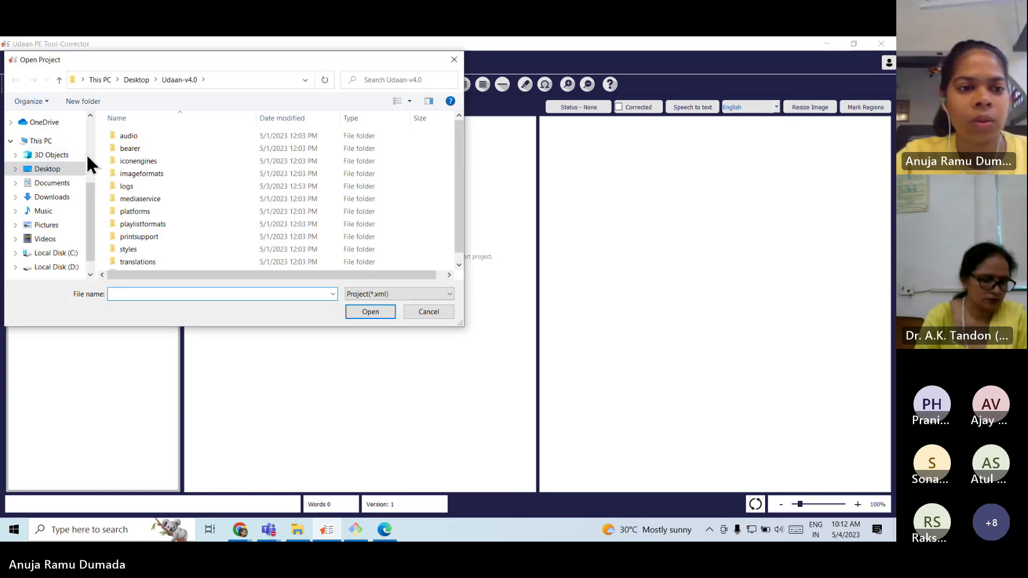
{"action": "scroll", "coordinate": [56, 147], "scroll_direction": "up", "scroll_amount": 1}
{"action": "scroll", "coordinate": [54, 144], "scroll_direction": "up", "scroll_amount": 3}
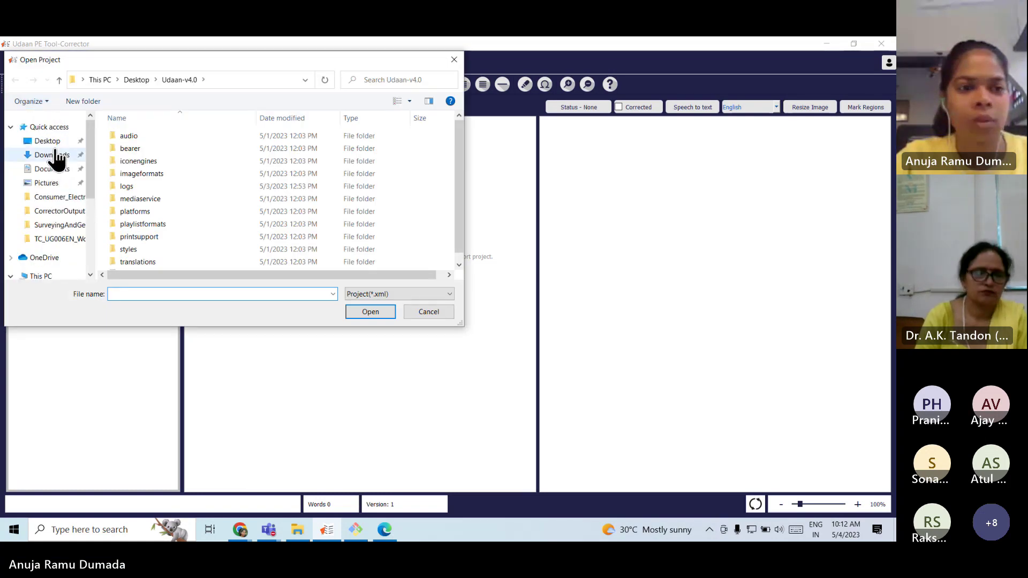
{"action": "left_click", "coordinate": [54, 141]}
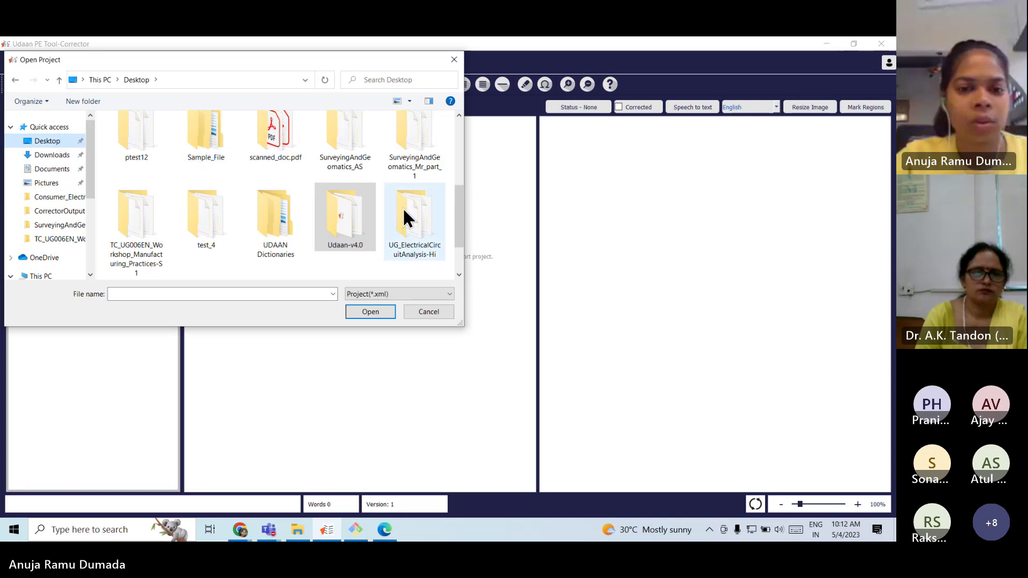
{"action": "scroll", "coordinate": [404, 210], "scroll_direction": "down", "scroll_amount": 1}
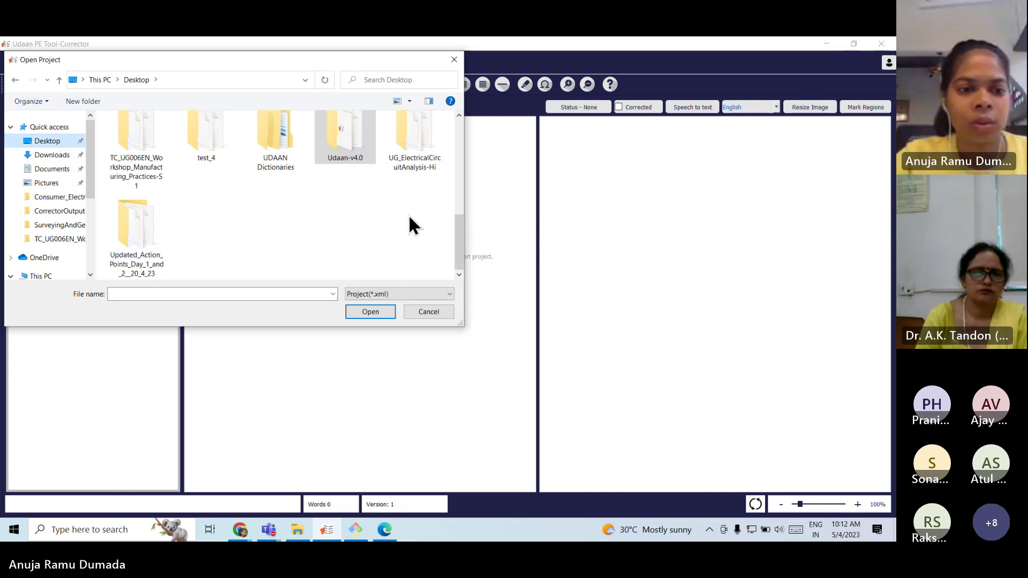
{"action": "scroll", "coordinate": [408, 214], "scroll_direction": "up", "scroll_amount": 5}
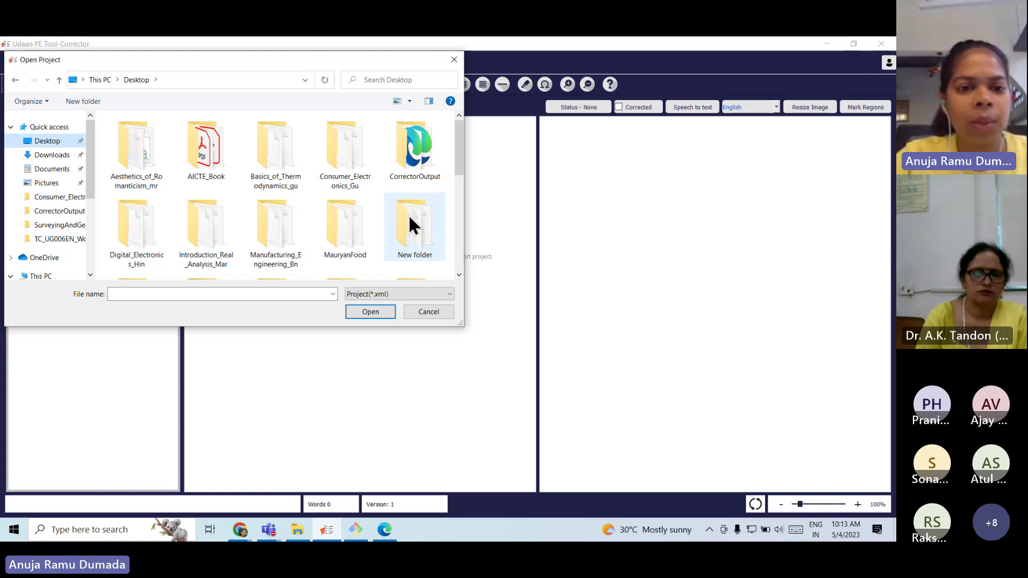
{"action": "double_click", "coordinate": [147, 226]}
{"action": "left_click", "coordinate": [134, 242]}
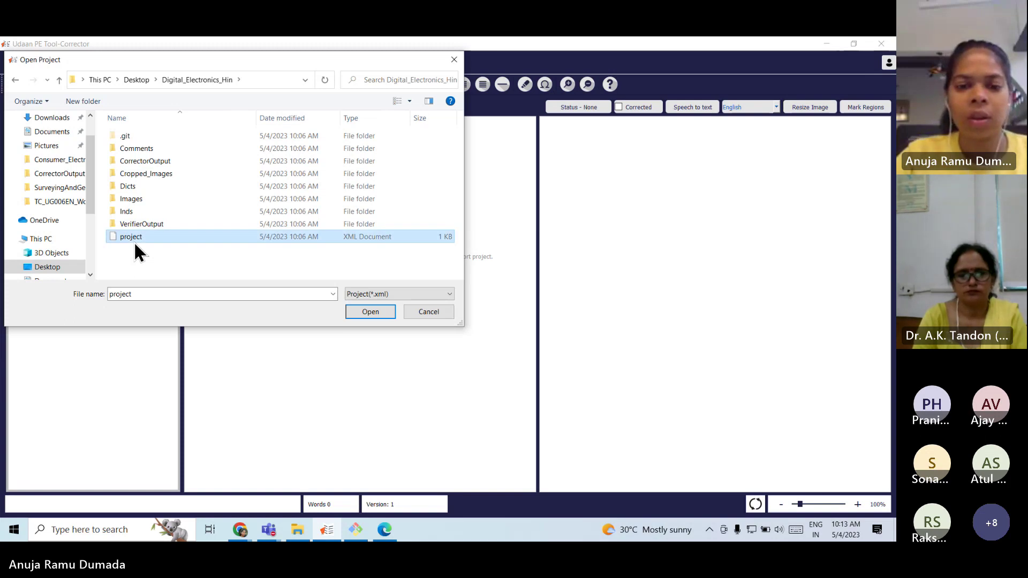
{"action": "double_click", "coordinate": [134, 242]}
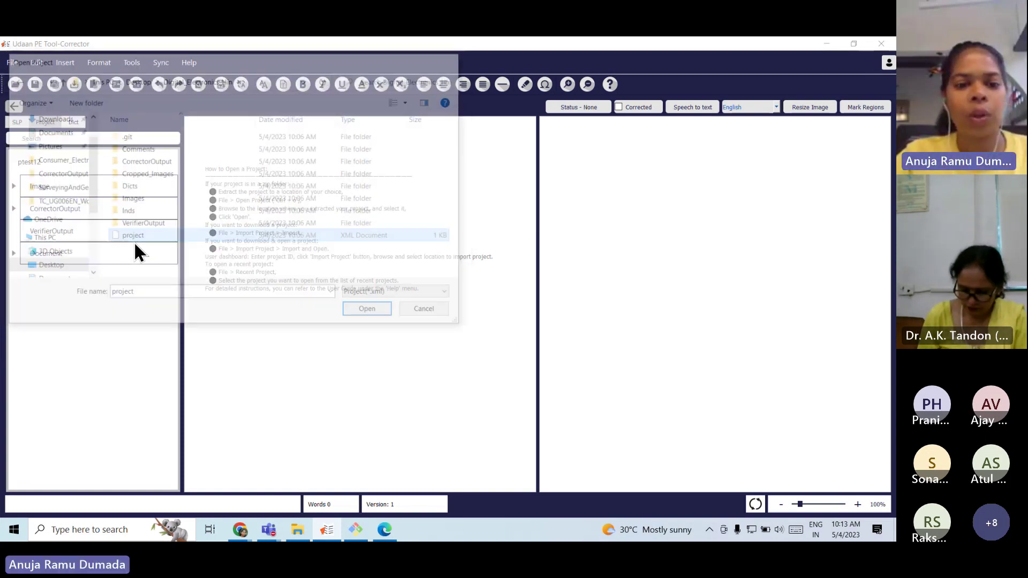
Dismiss the success dialog and expand CorrectorOutput to show pages p-001.html through p-253.html.
{"action": "left_click", "coordinate": [497, 295]}
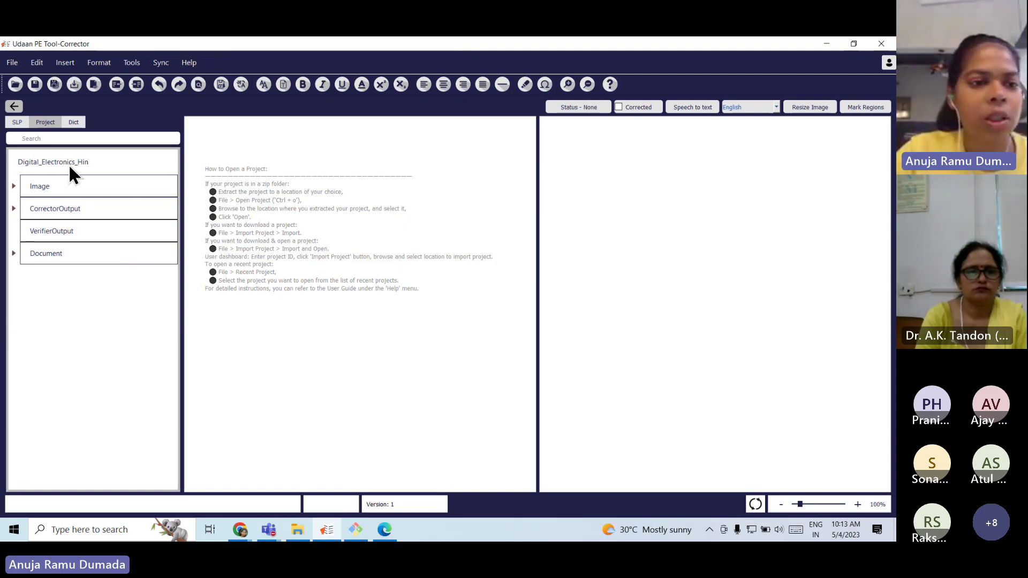
{"action": "double_click", "coordinate": [40, 209]}
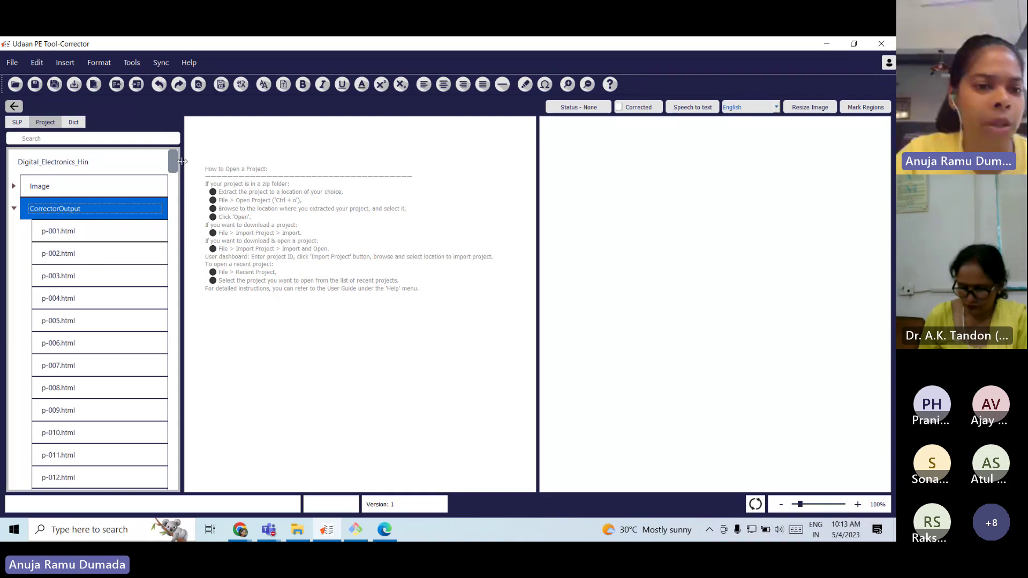
{"action": "mouse_move", "coordinate": [174, 159]}
{"action": "left_mouse_down"}
{"action": "mouse_move", "coordinate": [179, 476]}
{"action": "mouse_move", "coordinate": [192, 162]}
{"action": "left_mouse_up"}
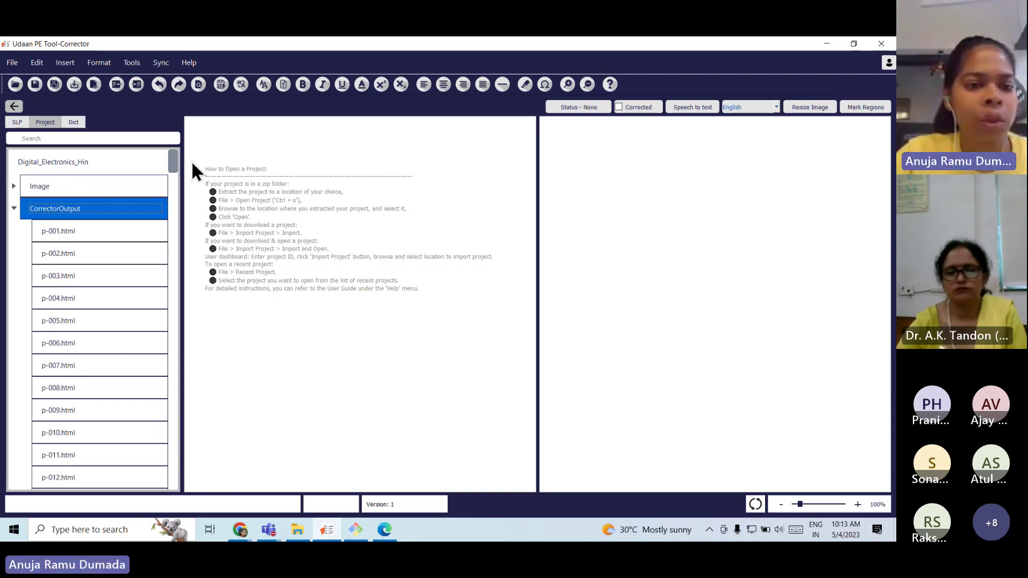
Step through pages p-001, p-002 and p-003 to open p-004.html with the Hindi foreword.
{"action": "left_click", "coordinate": [95, 233]}
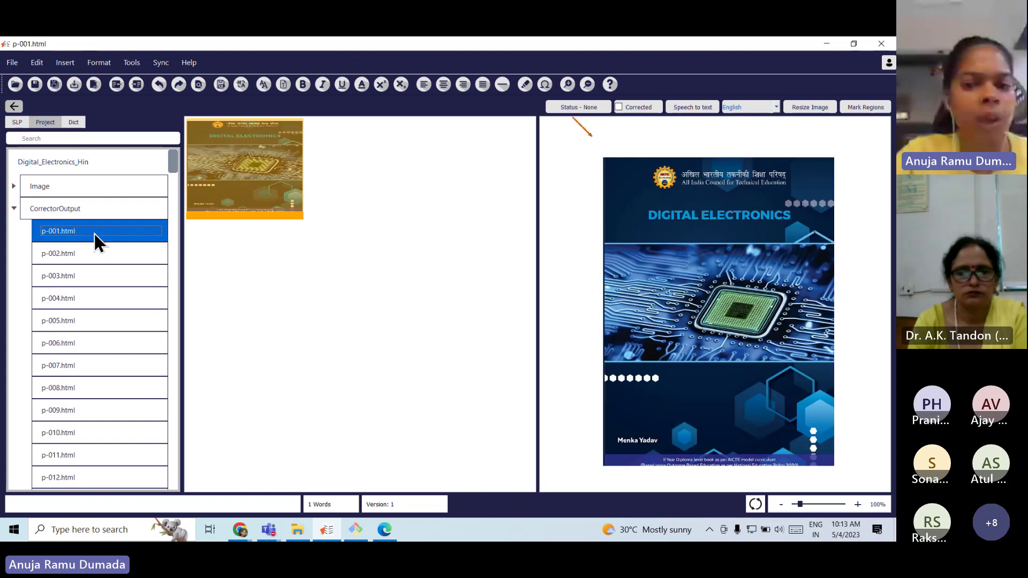
{"action": "left_click", "coordinate": [277, 175]}
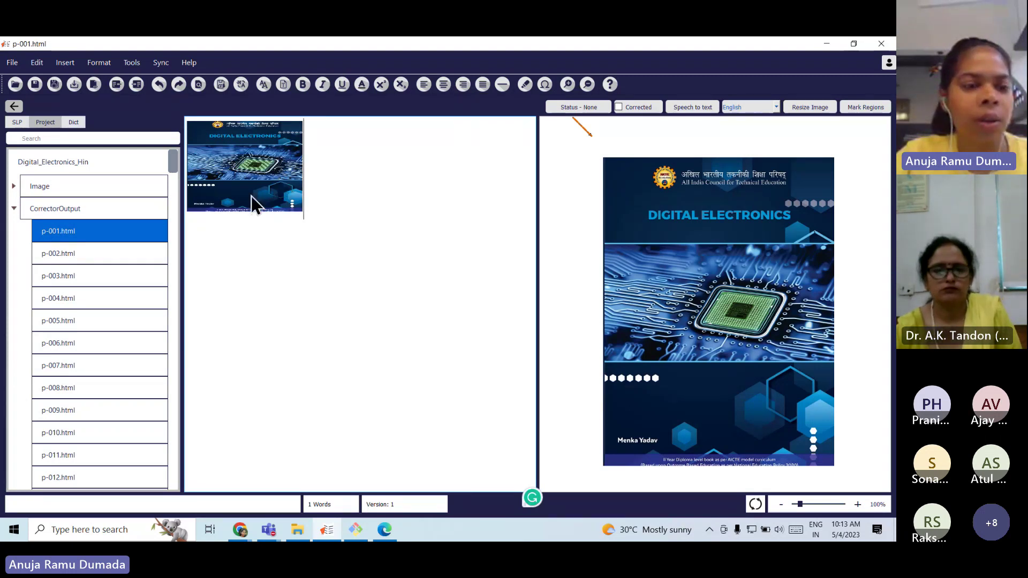
{"action": "left_click", "coordinate": [96, 246]}
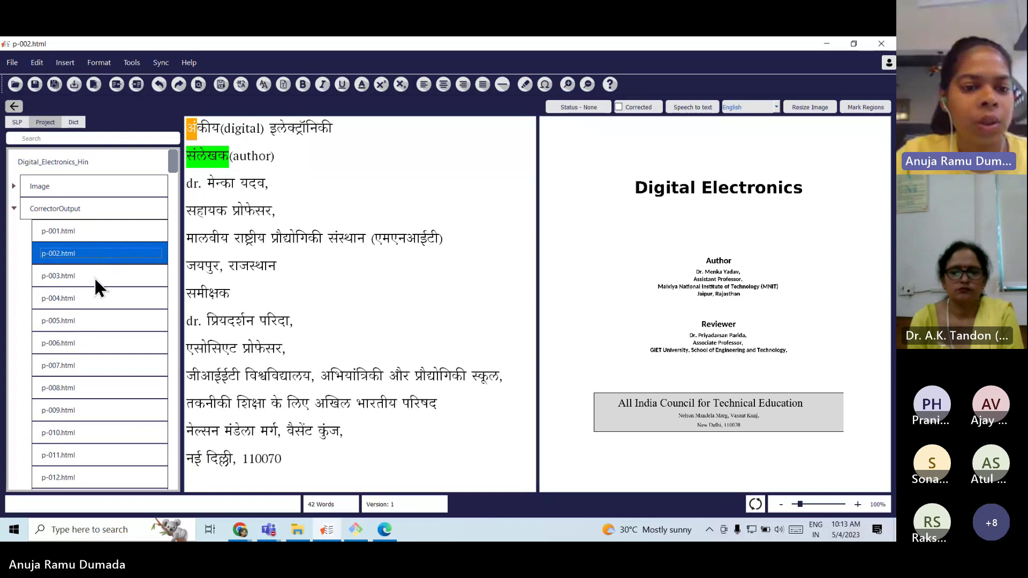
{"action": "left_click", "coordinate": [94, 277]}
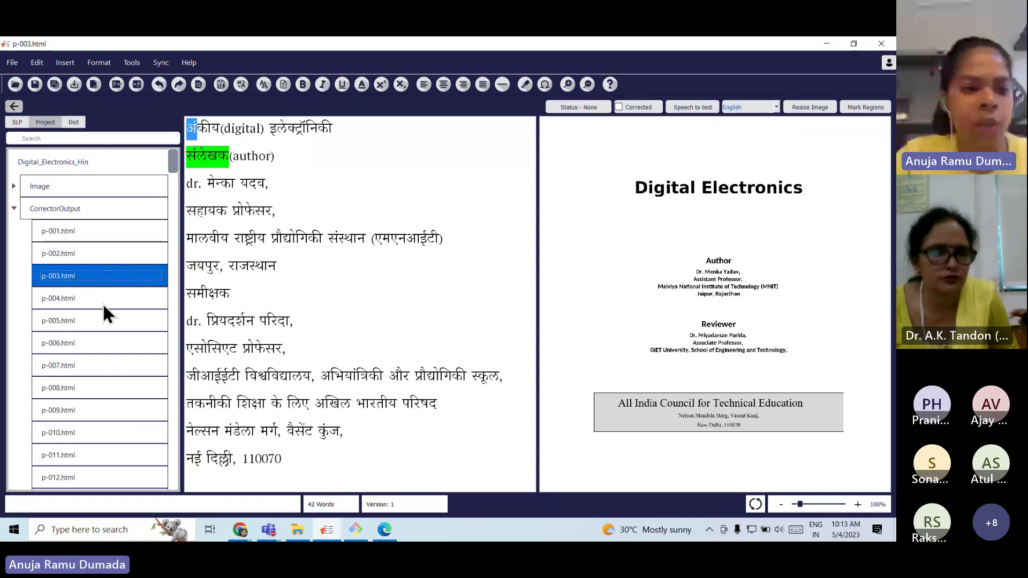
{"action": "left_click", "coordinate": [101, 303]}
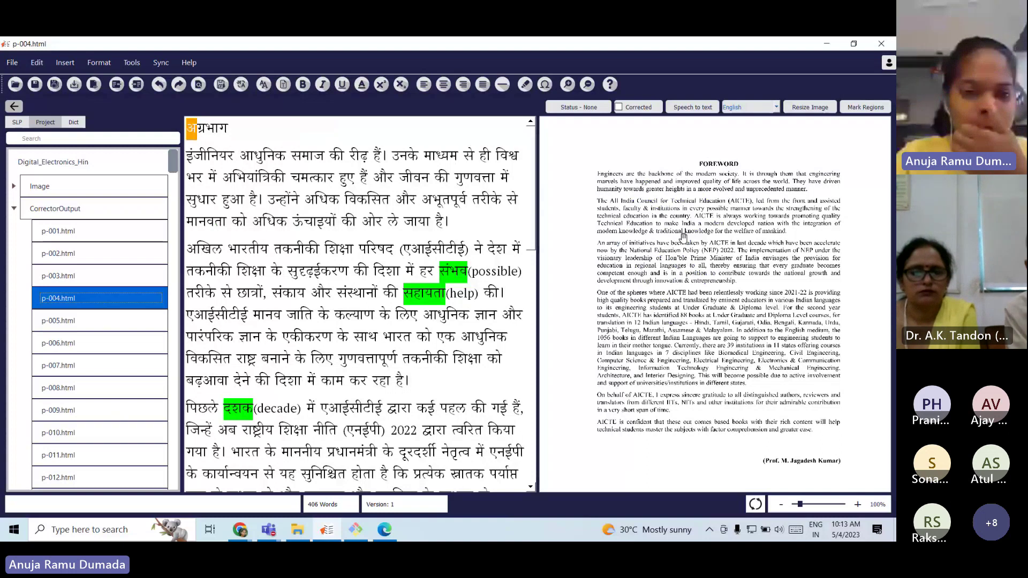
Zoom the scan and select the whole first Hindi foreword paragraph.
{"action": "scroll", "coordinate": [683, 237], "scroll_direction": "up", "scroll_amount": 3}
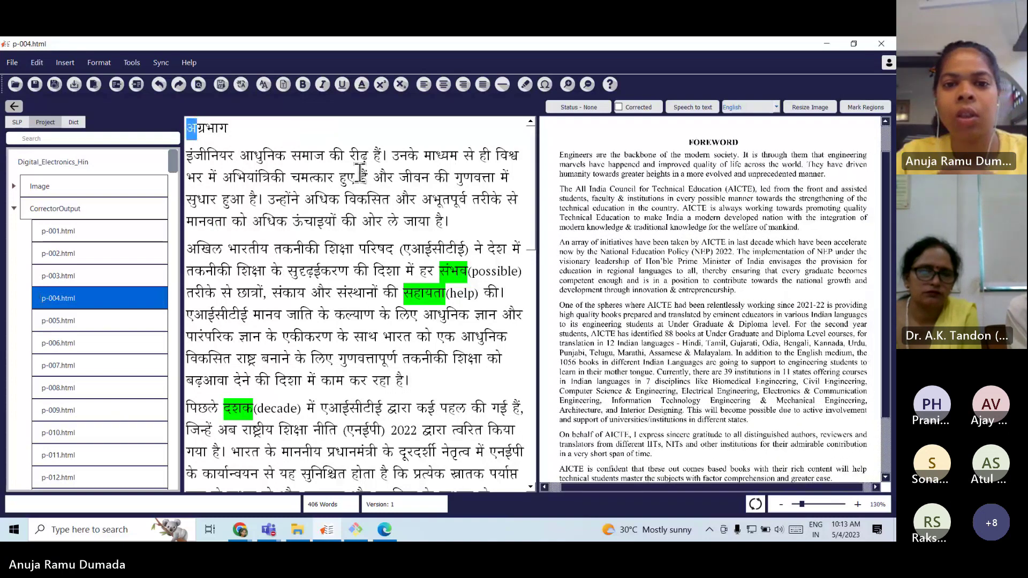
{"action": "mouse_move", "coordinate": [360, 171]}
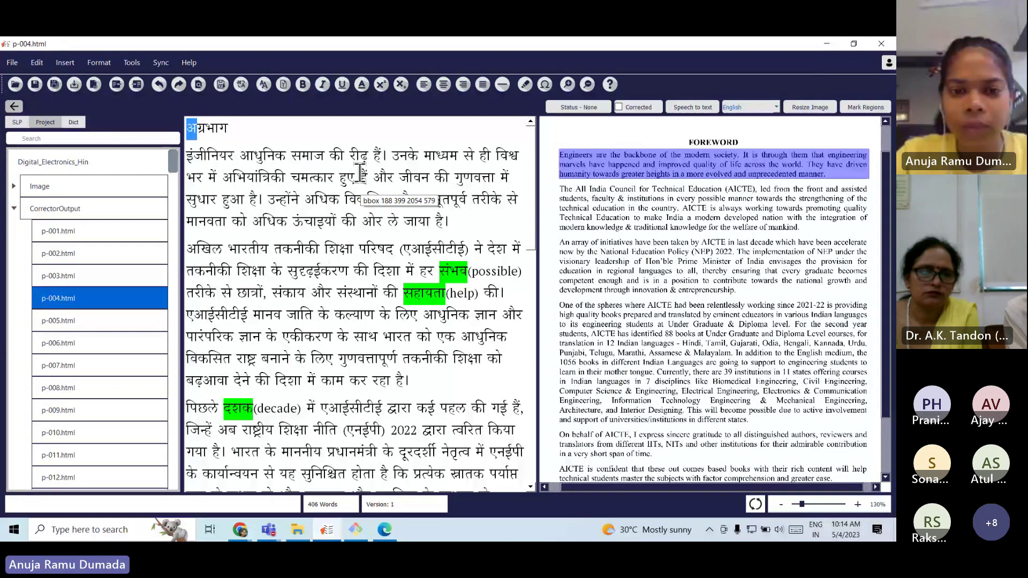
{"action": "left_click_drag", "start_coordinate": [196, 158], "coordinate": [455, 224]}
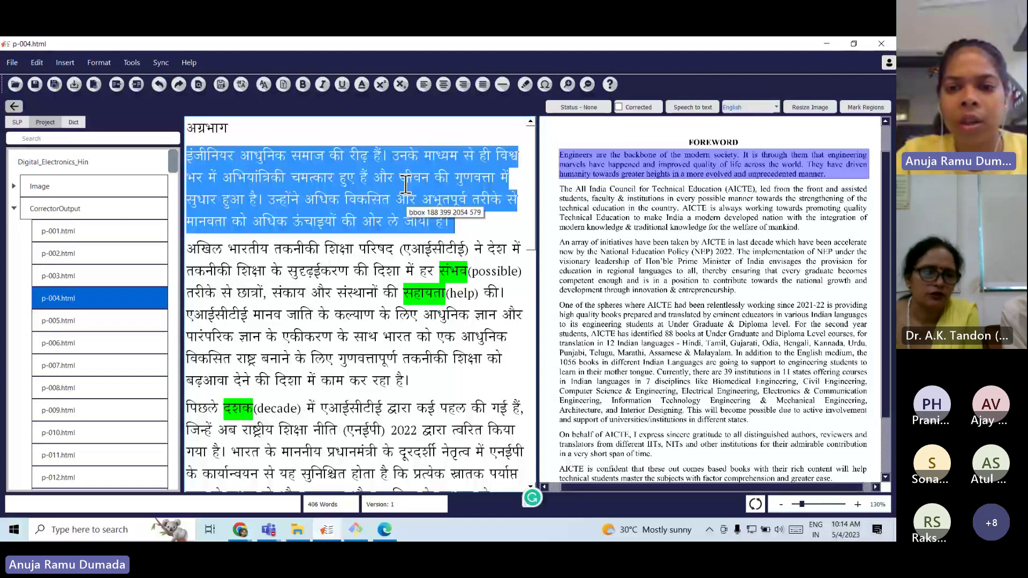
Enlarge the English FOREWORD scan and widen its pane, narrowing the Hindi text.
{"action": "scroll", "coordinate": [755, 175], "scroll_direction": "up", "scroll_amount": 2}
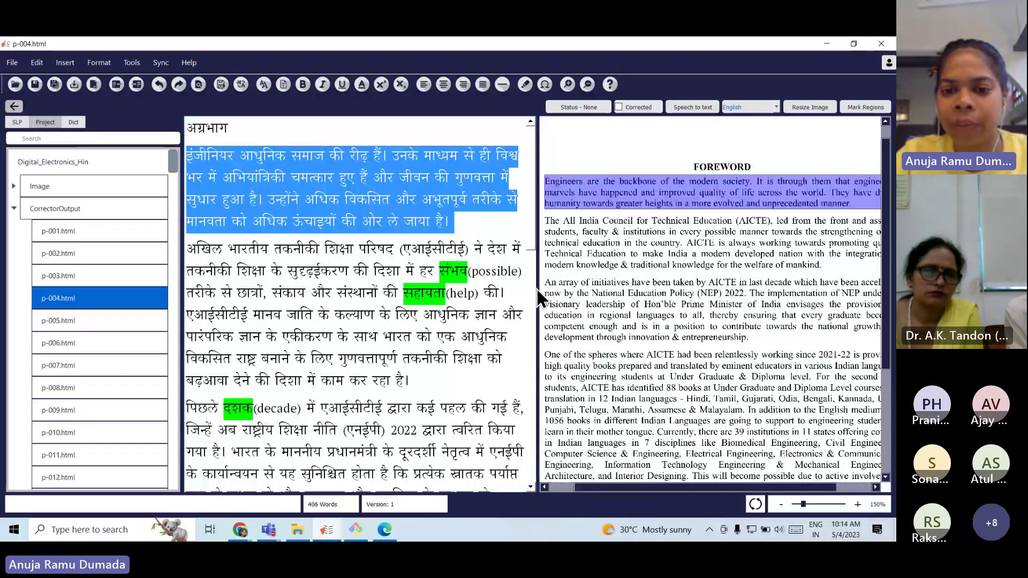
{"action": "left_click_drag", "start_coordinate": [538, 291], "coordinate": [495, 293]}
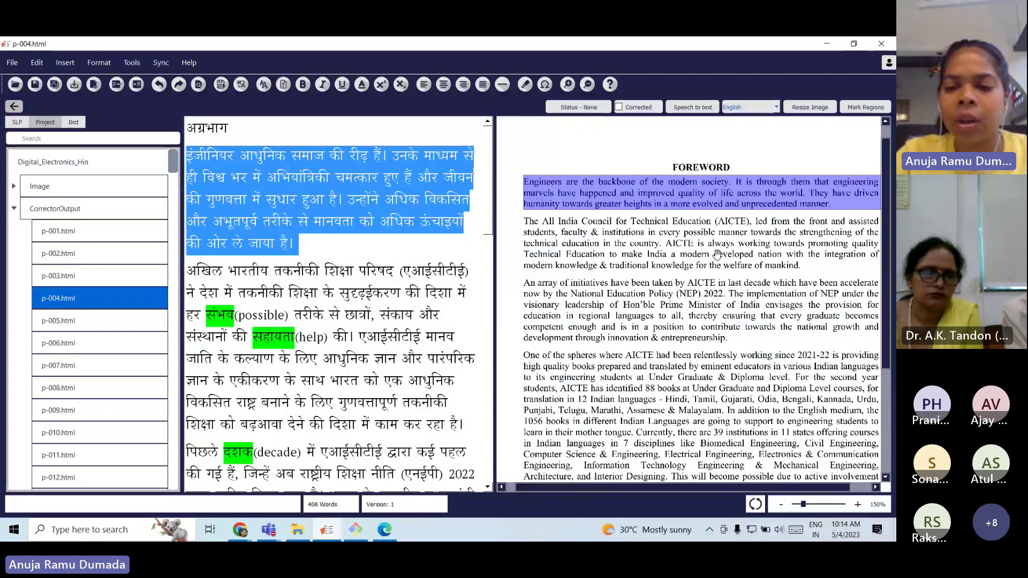
{"action": "scroll", "coordinate": [717, 253], "scroll_direction": "down", "scroll_amount": 2}
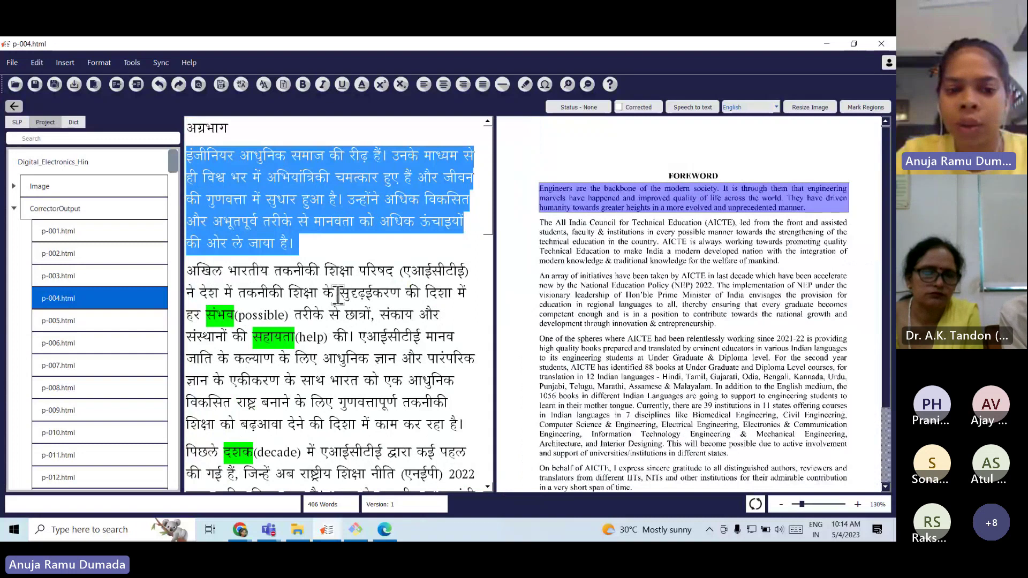
{"action": "mouse_move", "coordinate": [339, 293]}
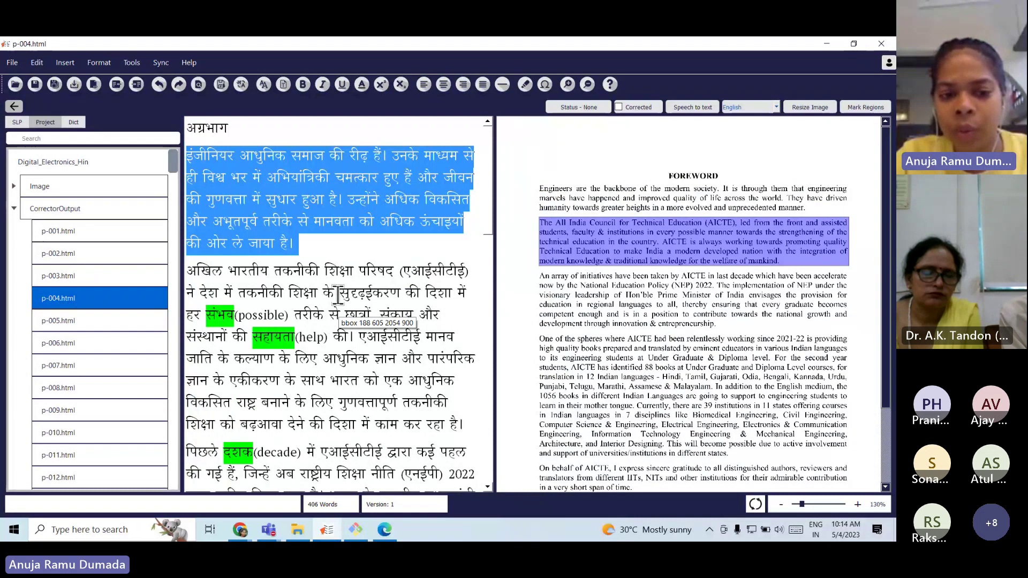
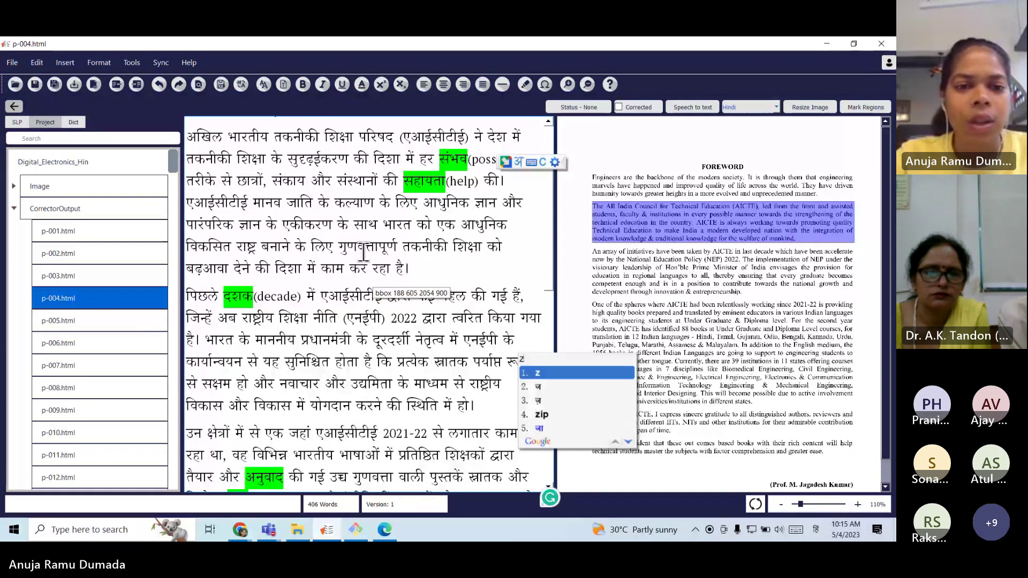
Select the word सहायता in the p-004 foreword text.
{"action": "double_click", "coordinate": [423, 181]}
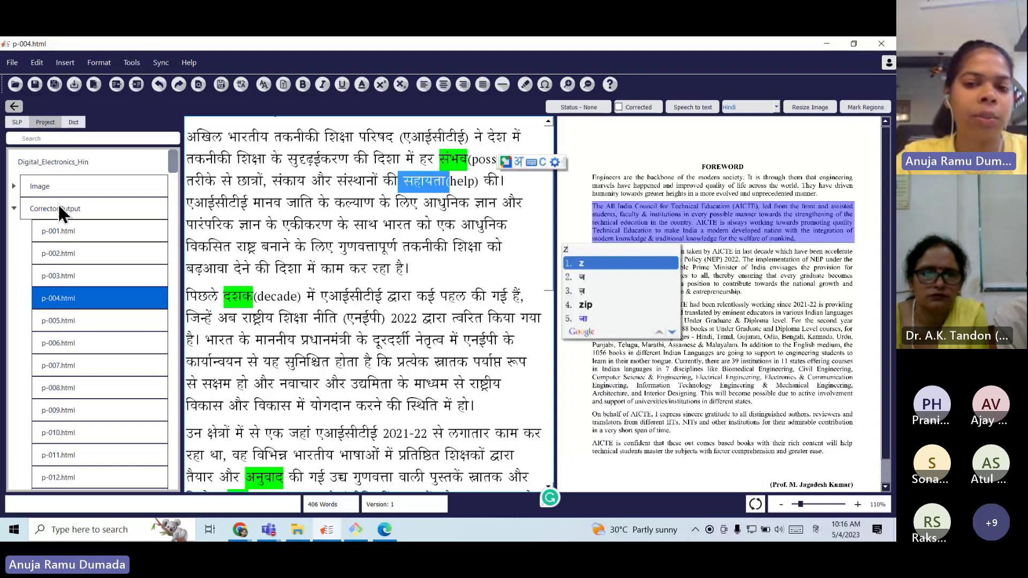
Switch the keyboard to ENG IN, browse the Dict word list, and open p-005.html.
{"action": "left_click", "coordinate": [816, 530]}
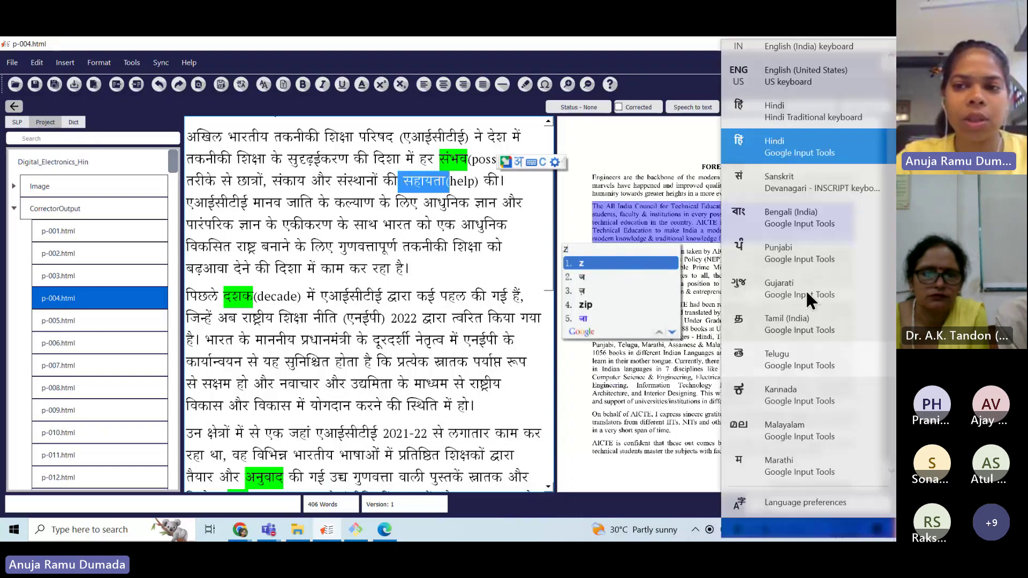
{"action": "left_click", "coordinate": [792, 62]}
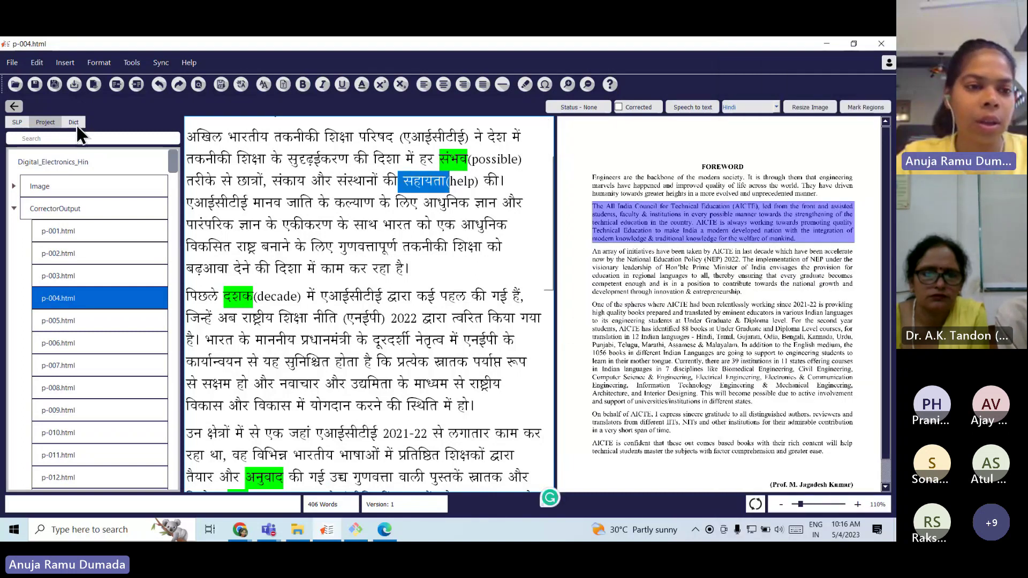
{"action": "left_click", "coordinate": [76, 124]}
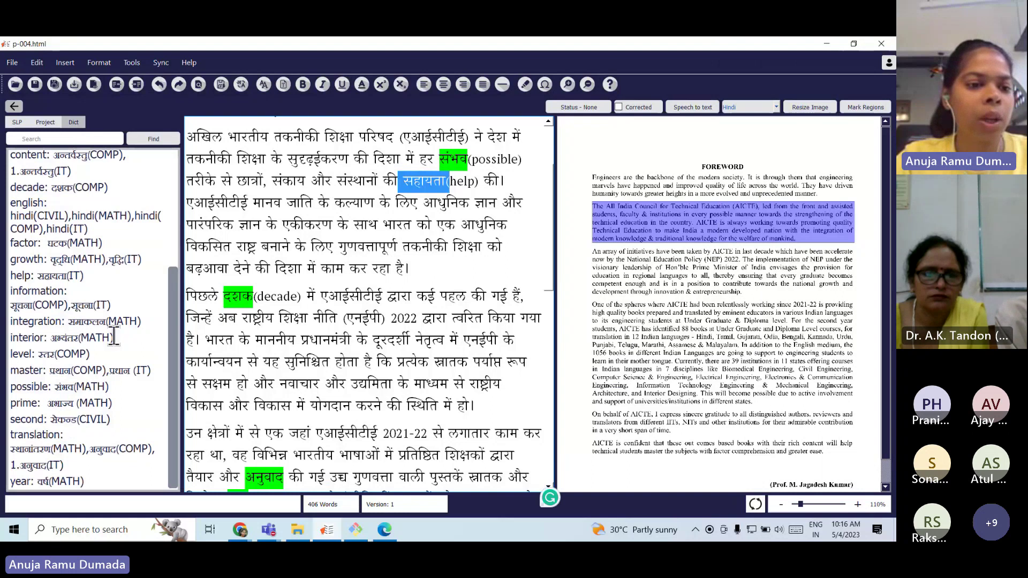
{"action": "scroll", "coordinate": [110, 332], "scroll_direction": "up", "scroll_amount": 5}
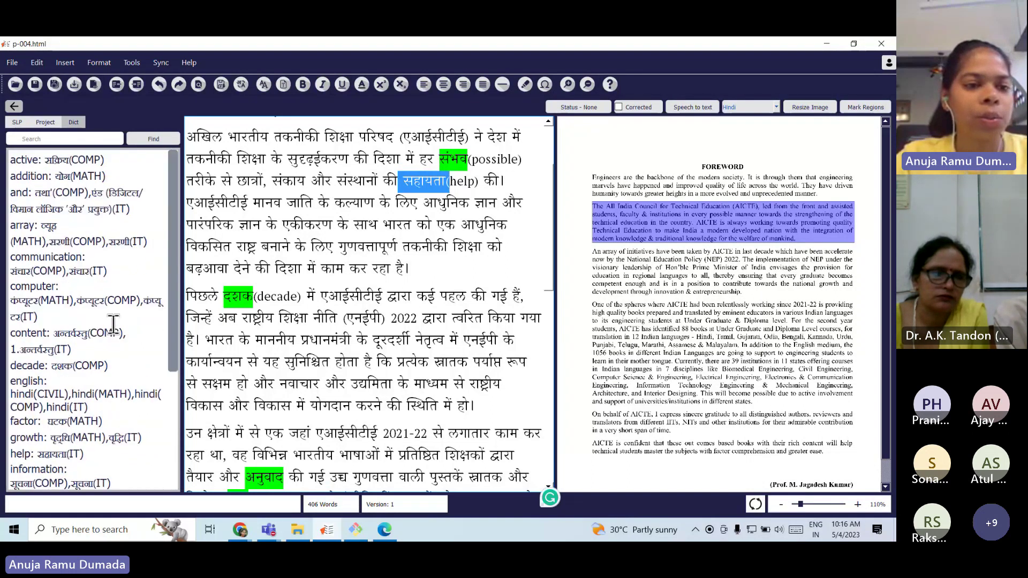
{"action": "scroll", "coordinate": [105, 282], "scroll_direction": "down", "scroll_amount": 5}
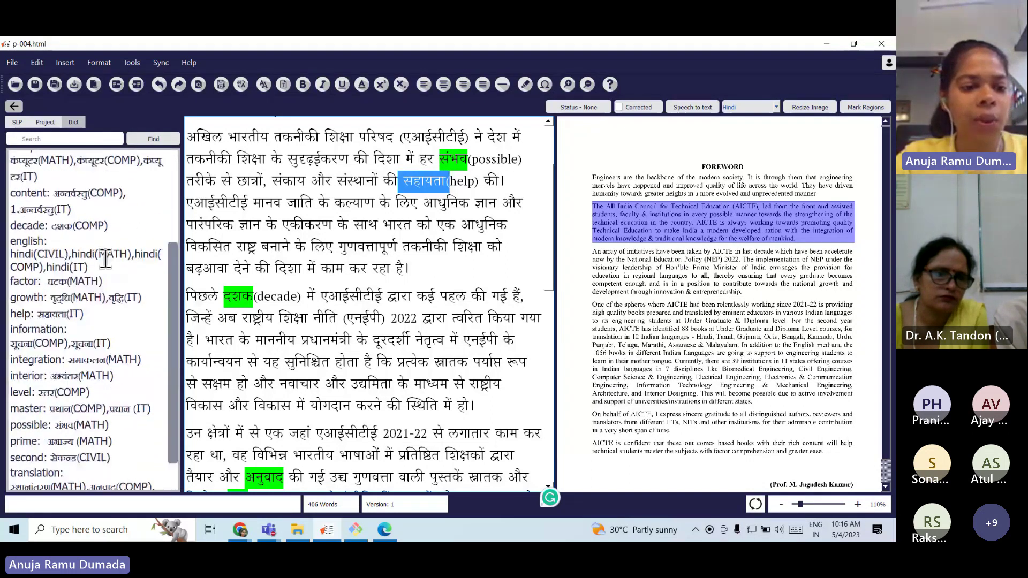
{"action": "left_click", "coordinate": [43, 123]}
{"action": "left_click", "coordinate": [76, 323]}
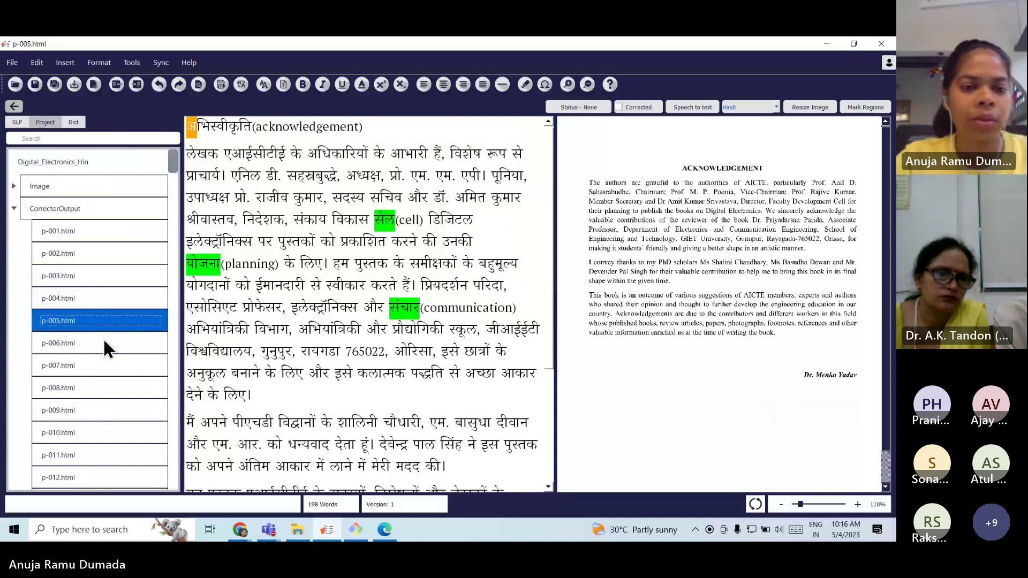
Center and bold the अभिस्वीकृति(acknowledgement) heading, then add an empty line after it.
{"action": "left_click", "coordinate": [292, 203]}
{"action": "left_click_drag", "start_coordinate": [368, 129], "coordinate": [178, 121]}
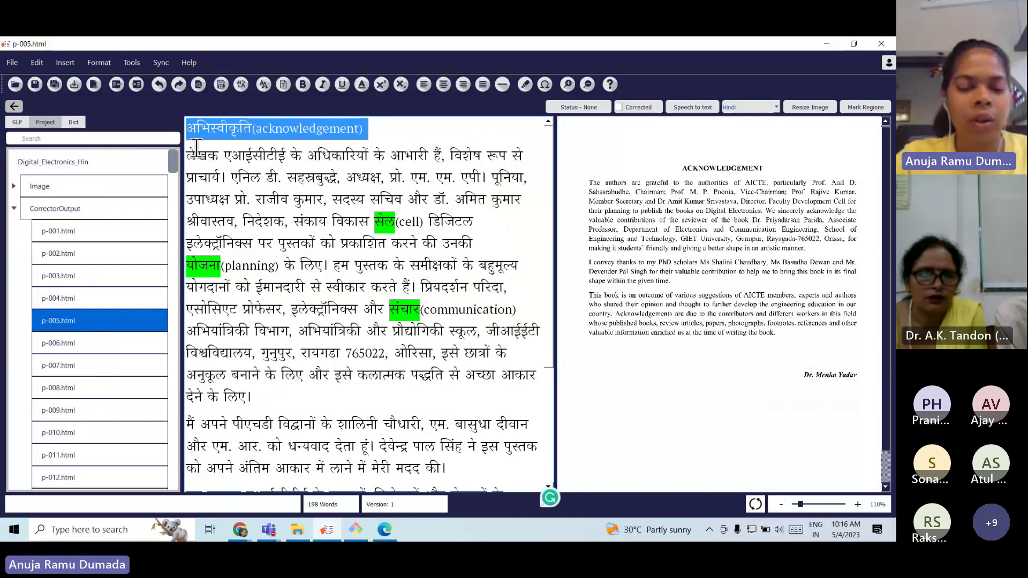
{"action": "left_click", "coordinate": [444, 84]}
{"action": "left_click", "coordinate": [303, 84]}
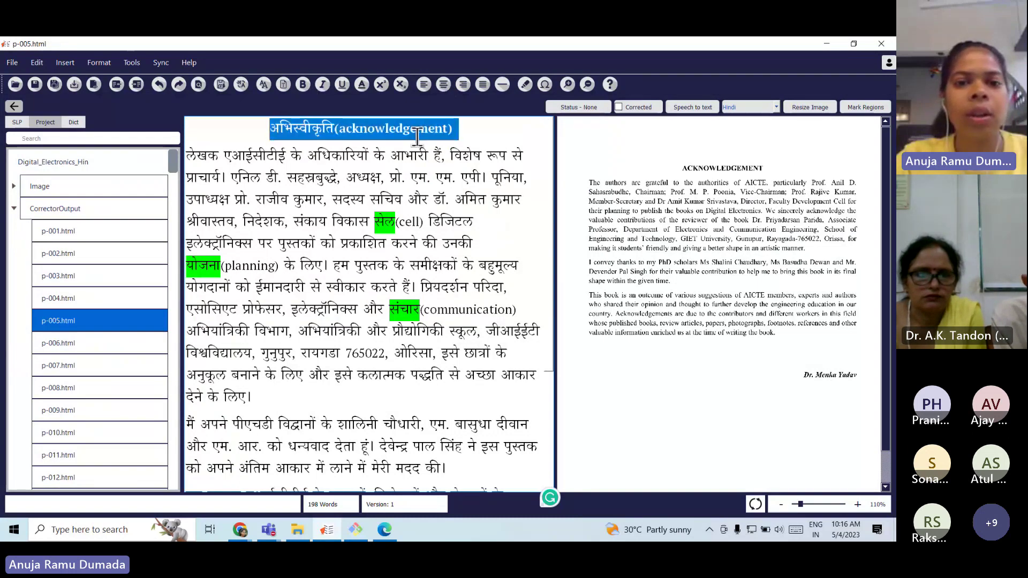
{"action": "left_click", "coordinate": [481, 130]}
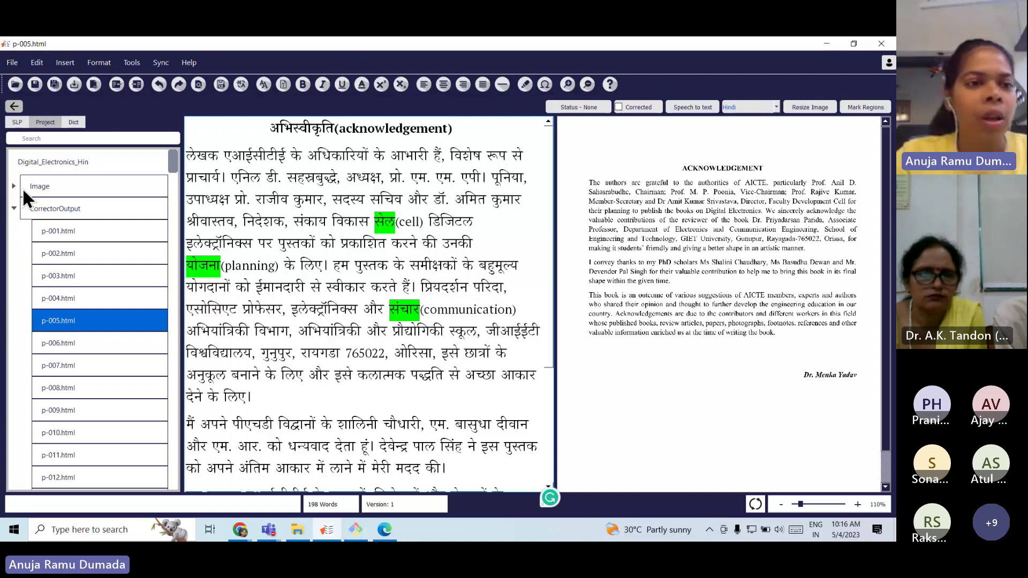
{"action": "mouse_move", "coordinate": [274, 139]}
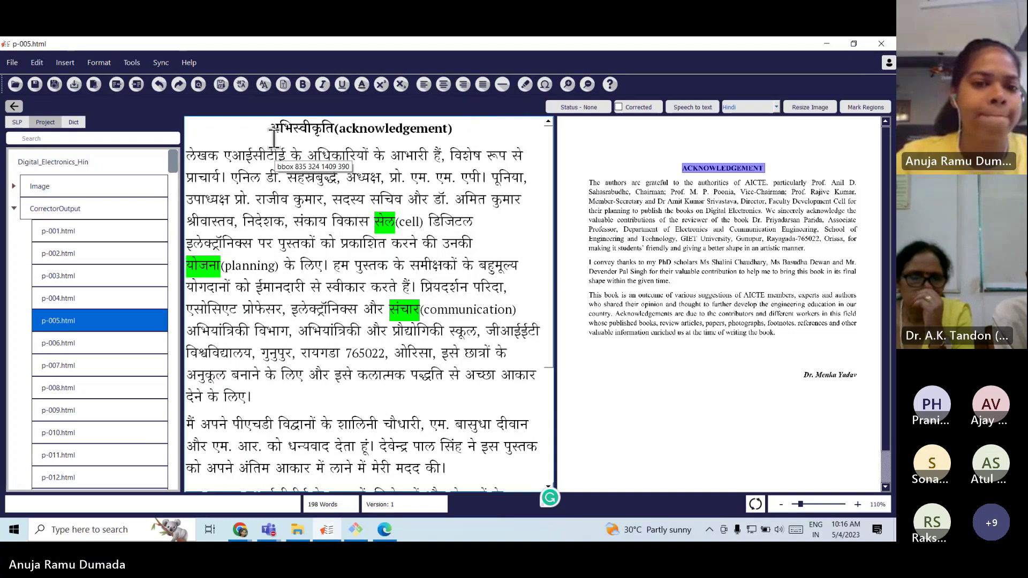
{"action": "key", "text": "Return"}
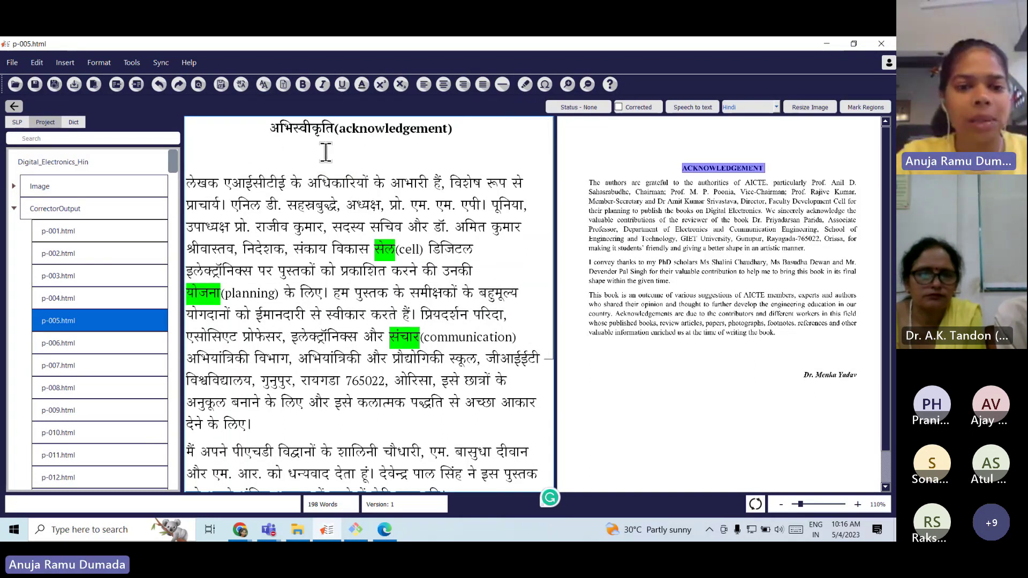
Insert the fileoutpart12 image from Cropped_Images/figures on the blank line below the heading.
{"action": "right_click", "coordinate": [325, 153]}
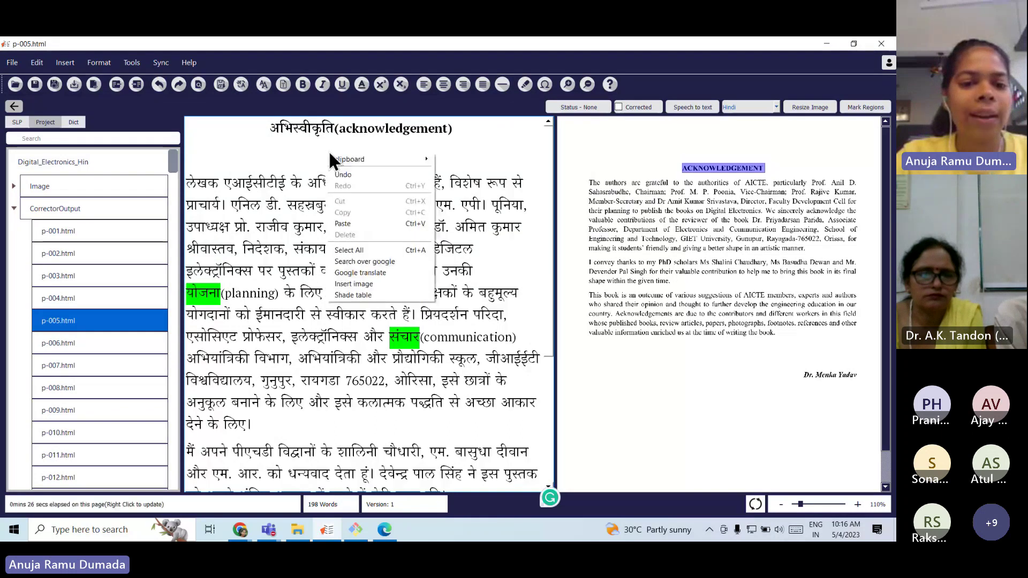
{"action": "left_click", "coordinate": [394, 285]}
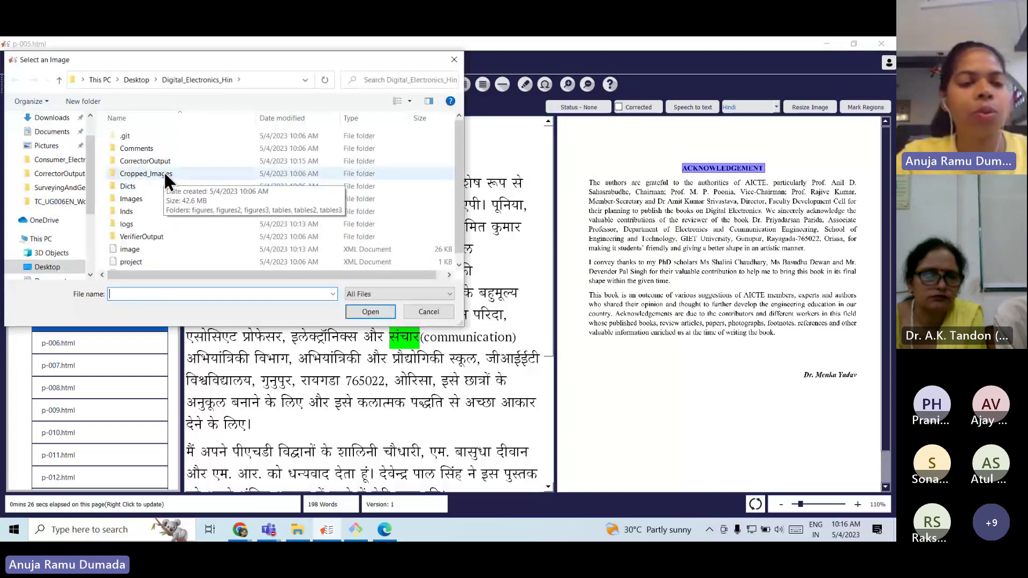
{"action": "double_click", "coordinate": [164, 172]}
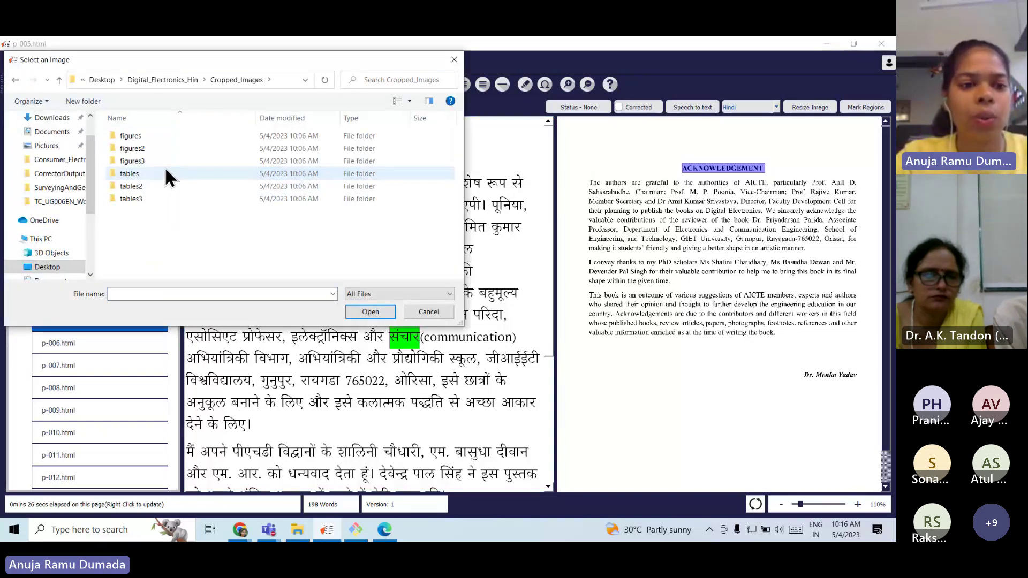
{"action": "double_click", "coordinate": [182, 138]}
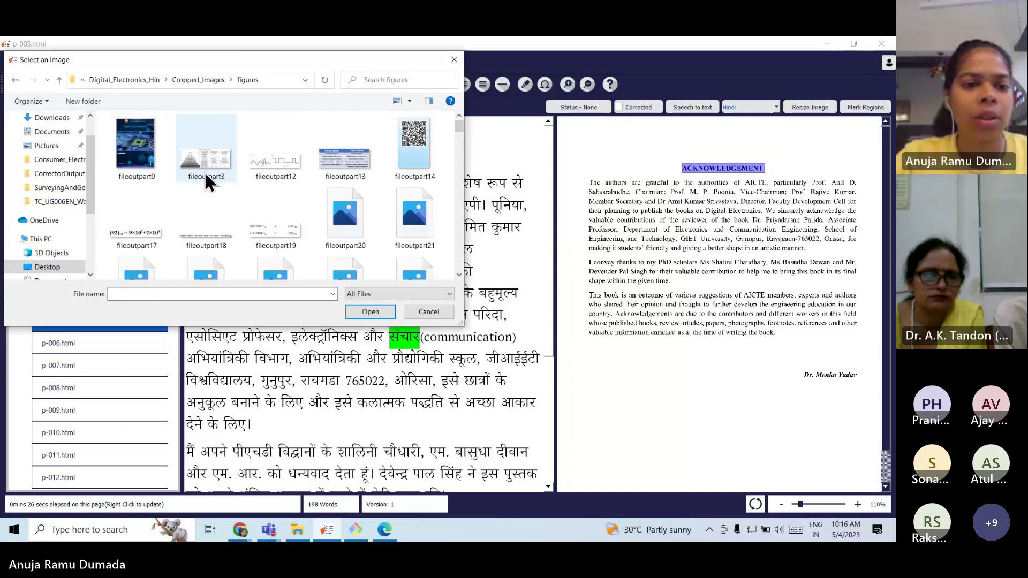
{"action": "left_click", "coordinate": [283, 169]}
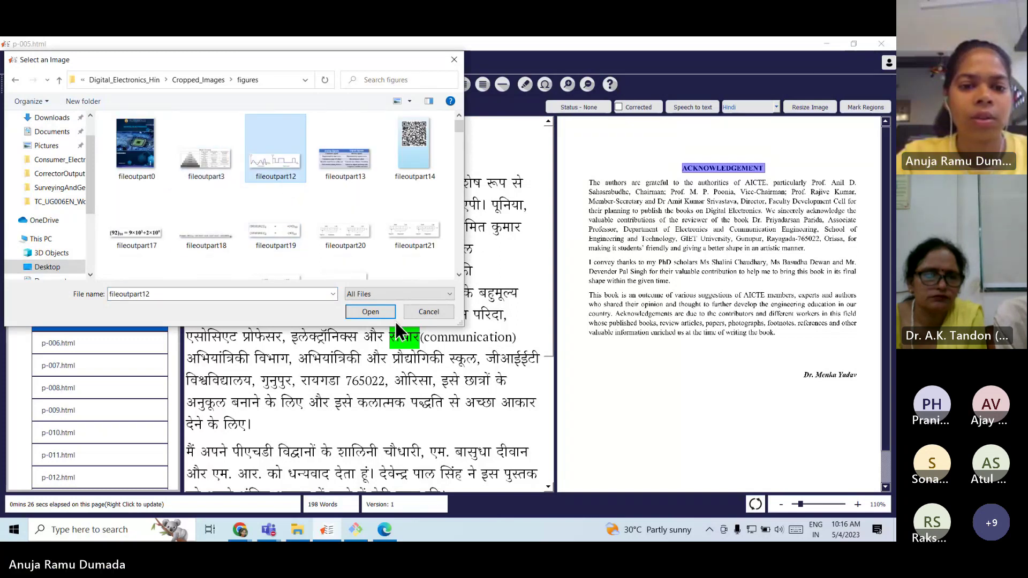
{"action": "left_click", "coordinate": [377, 312]}
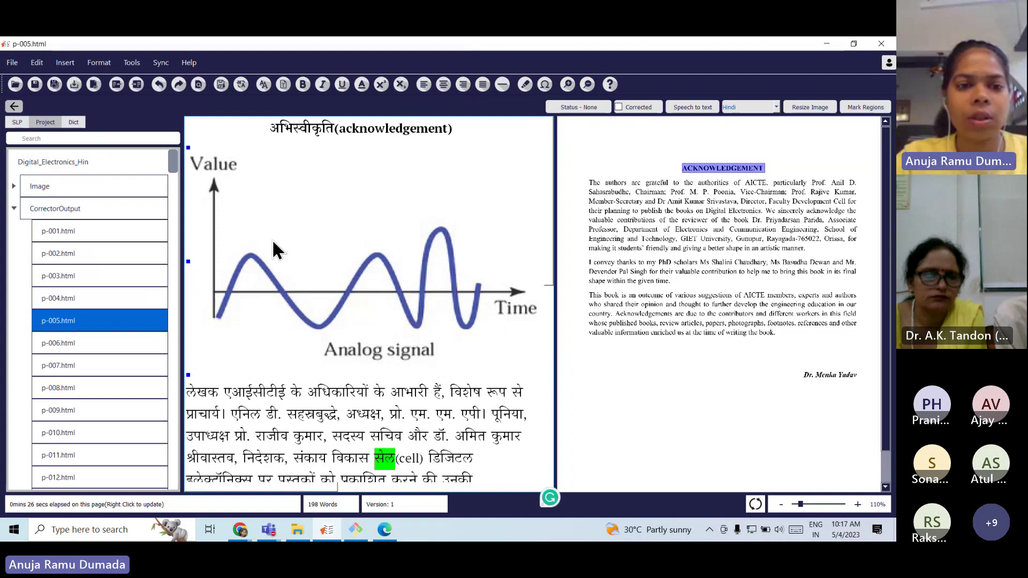
{"action": "left_click", "coordinate": [187, 146]}
{"action": "left_click_drag", "start_coordinate": [187, 146], "coordinate": [376, 255]}
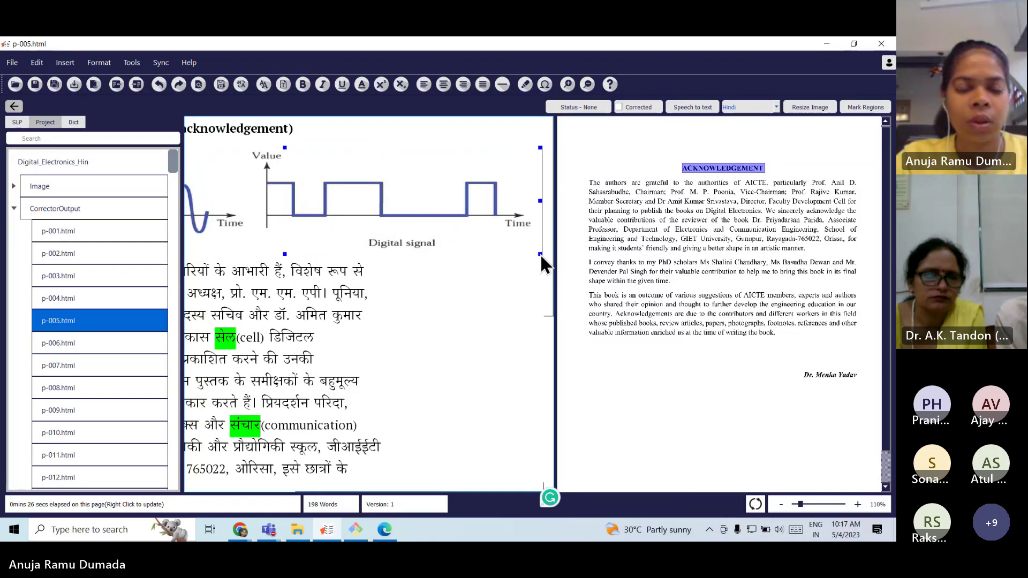
{"action": "left_click_drag", "start_coordinate": [539, 254], "coordinate": [324, 307]}
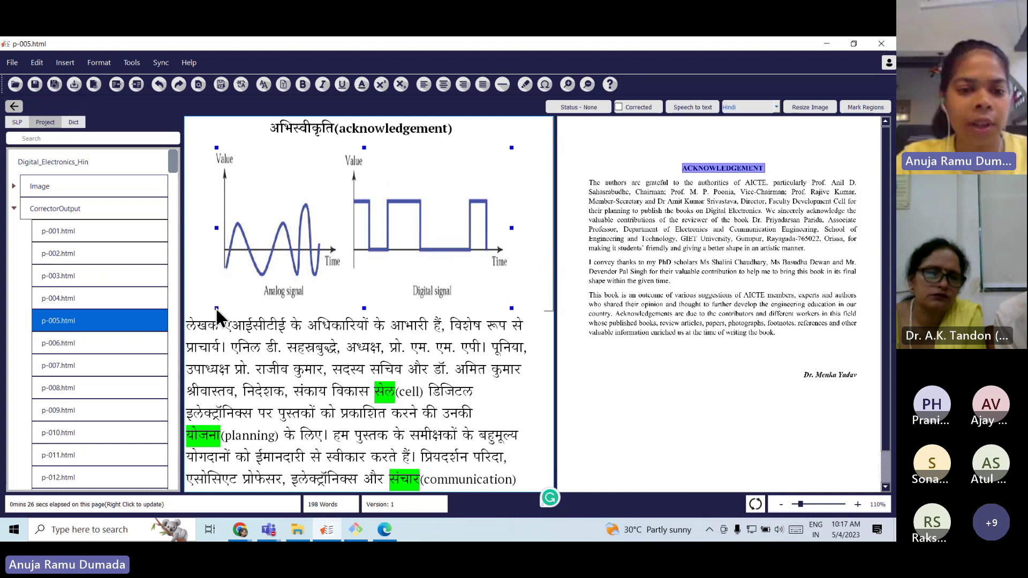
{"action": "left_click_drag", "start_coordinate": [215, 307], "coordinate": [267, 263]}
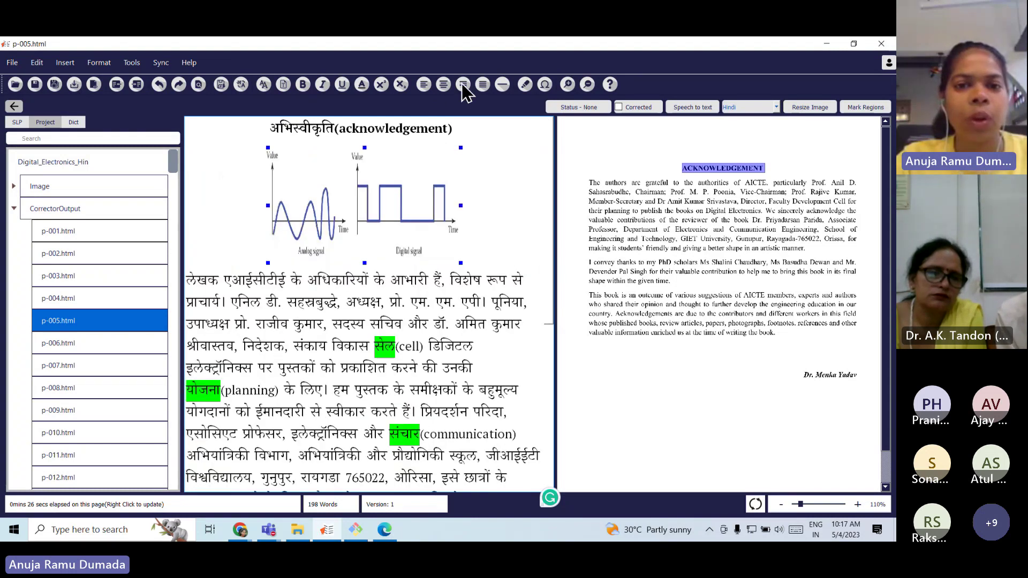
{"action": "left_click", "coordinate": [424, 85]}
{"action": "left_click", "coordinate": [443, 85]}
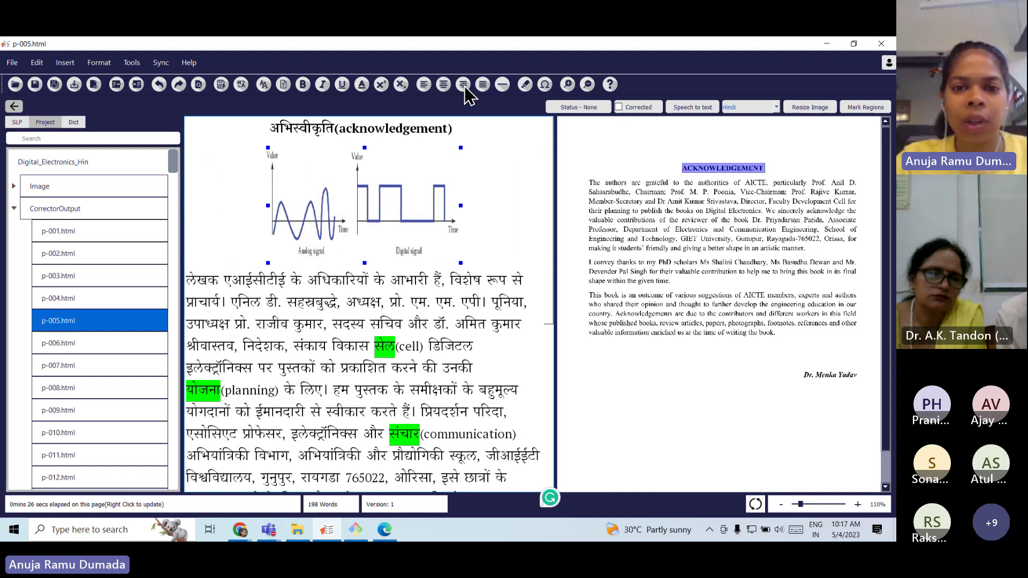
{"action": "left_click", "coordinate": [464, 87]}
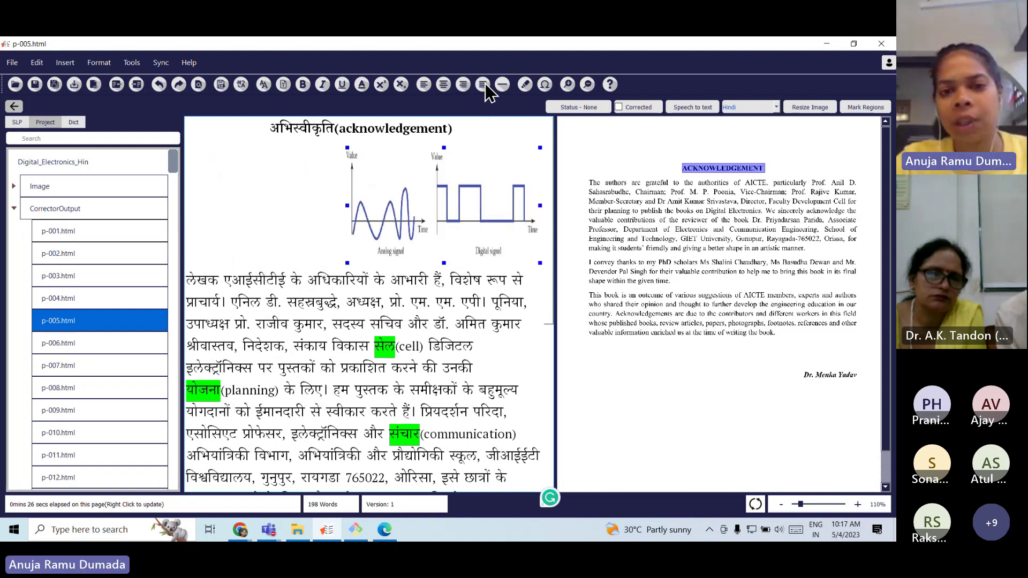
{"action": "left_click", "coordinate": [424, 84]}
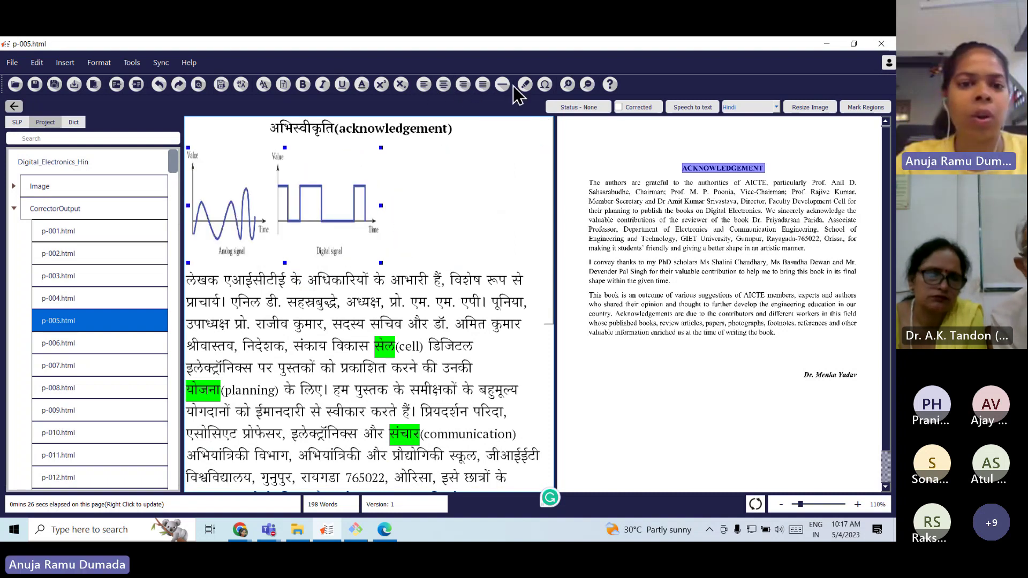
{"action": "left_click", "coordinate": [408, 240]}
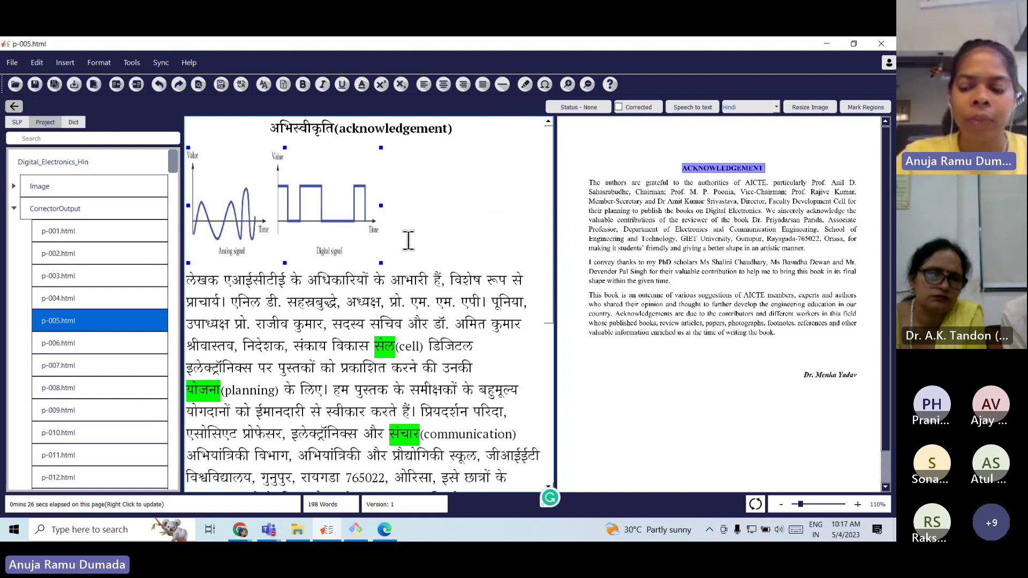
{"action": "key", "text": "Return"}
{"action": "key", "text": "Return"}
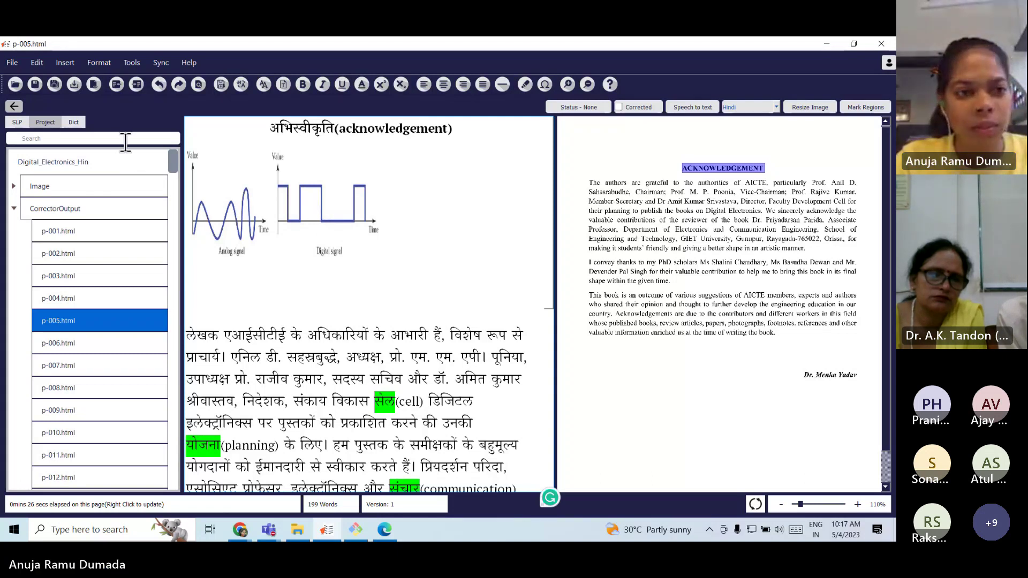
Build x² + y² = 0 in the equation editor, insert it, and add a blank line after.
{"action": "left_click", "coordinate": [63, 62]}
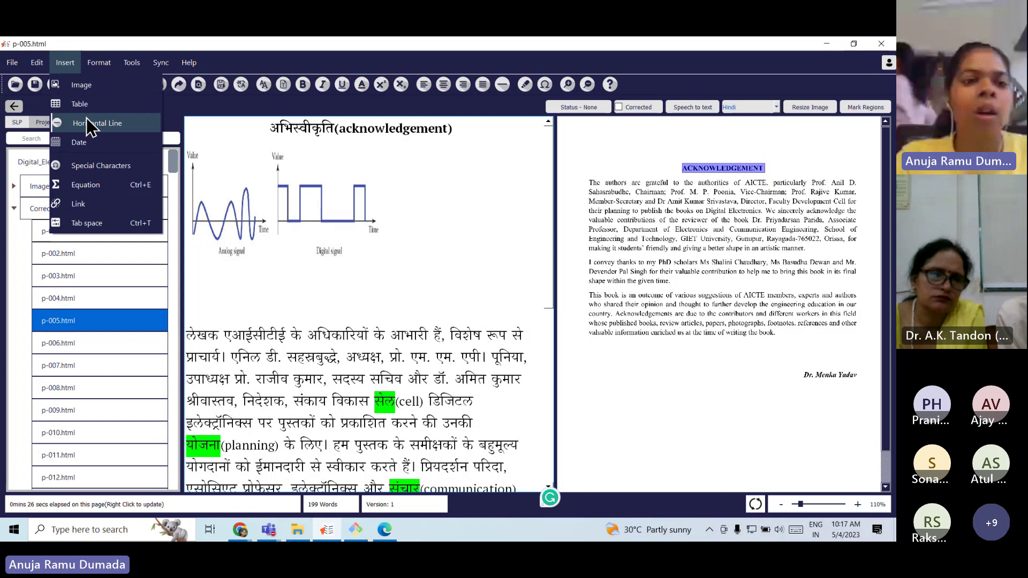
{"action": "left_click", "coordinate": [89, 184]}
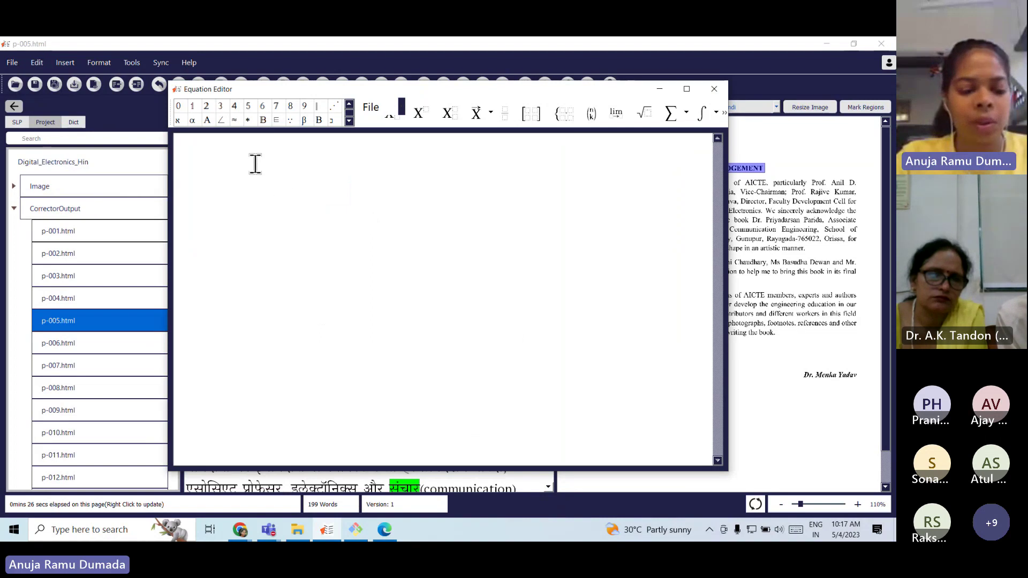
{"action": "type", "text": "x"}
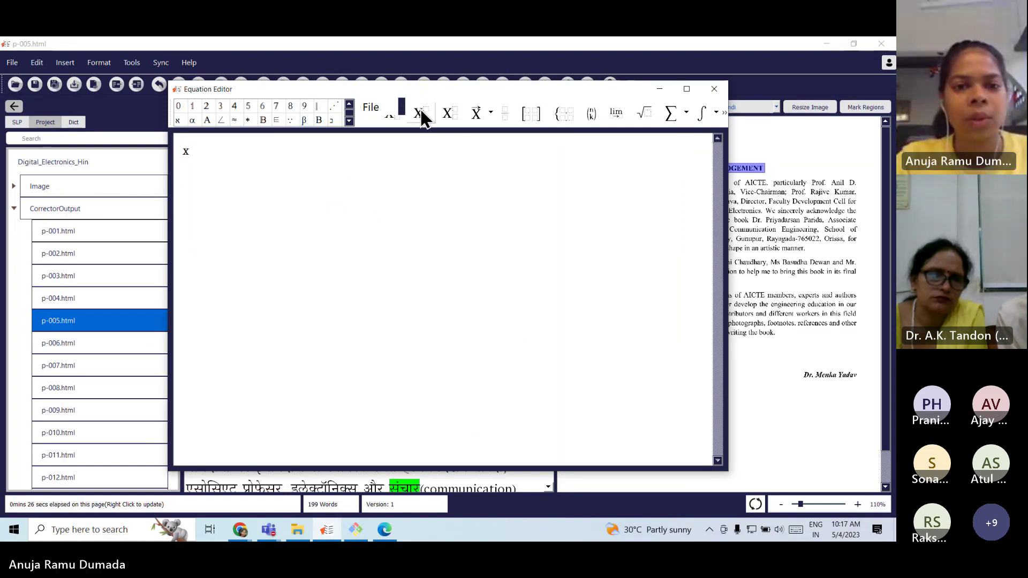
{"action": "left_click", "coordinate": [422, 115]}
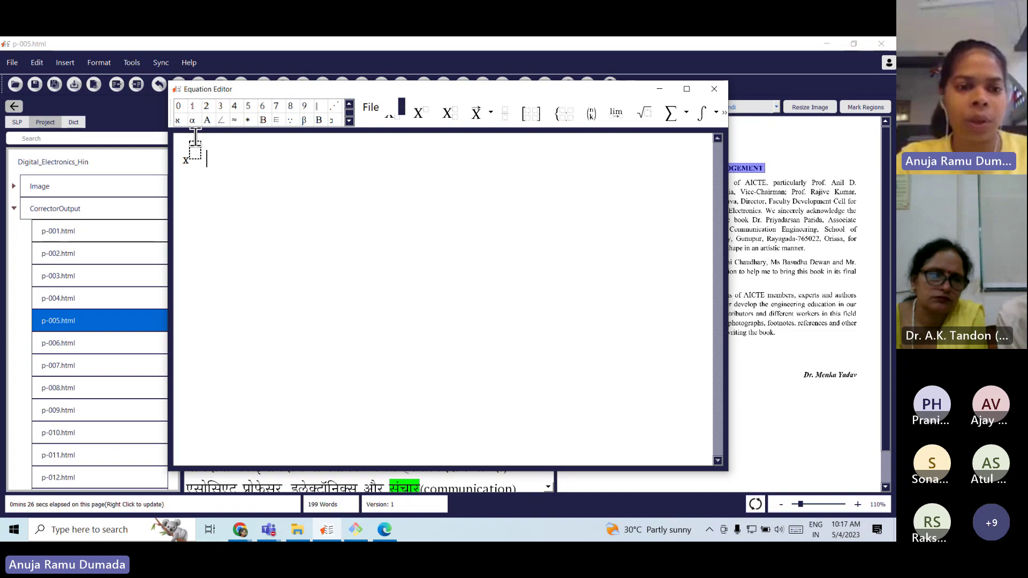
{"action": "type", "text": "2+y"}
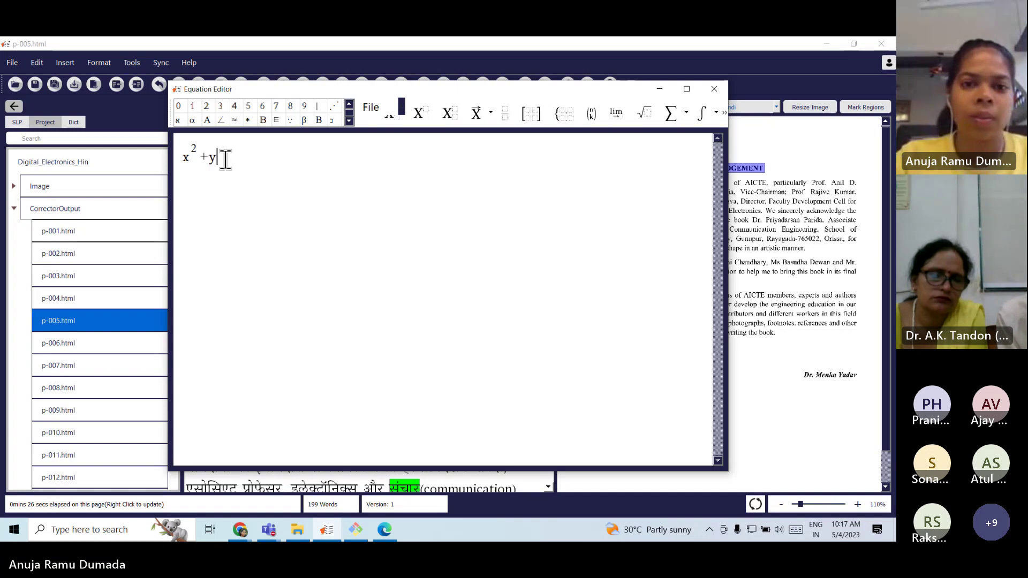
{"action": "left_click", "coordinate": [426, 116]}
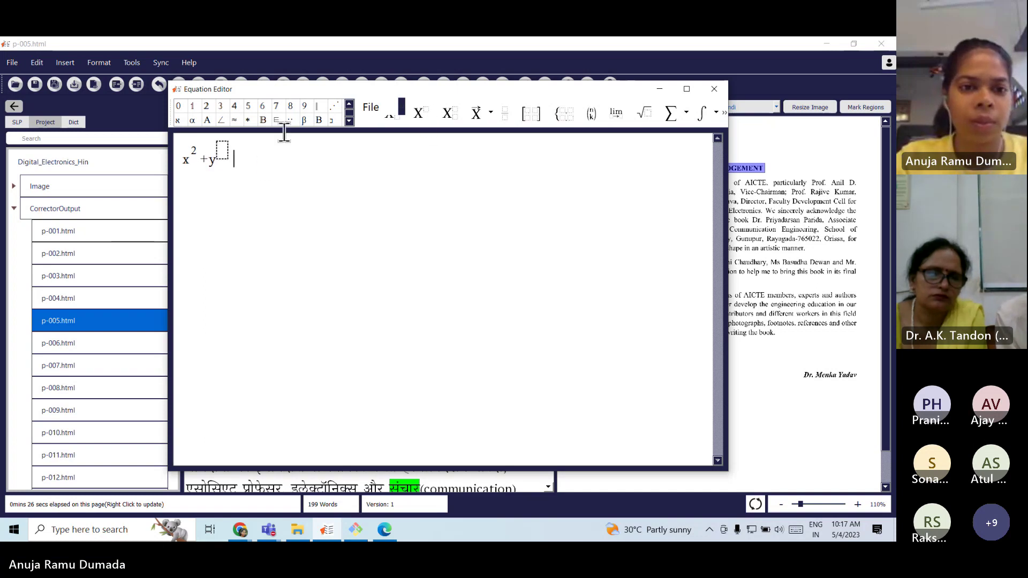
{"action": "type", "text": "2"}
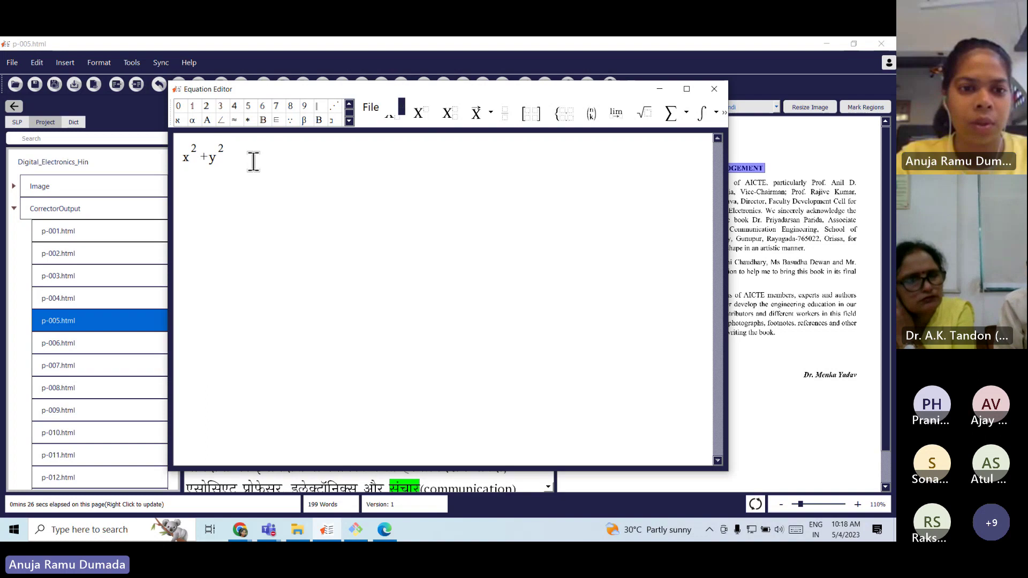
{"action": "type", "text": "="}
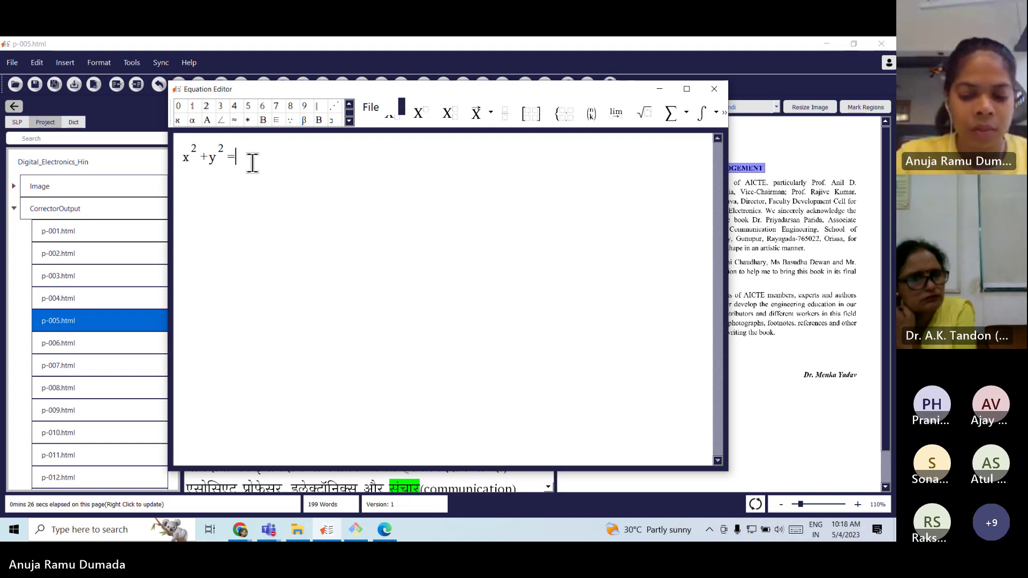
{"action": "type", "text": "0"}
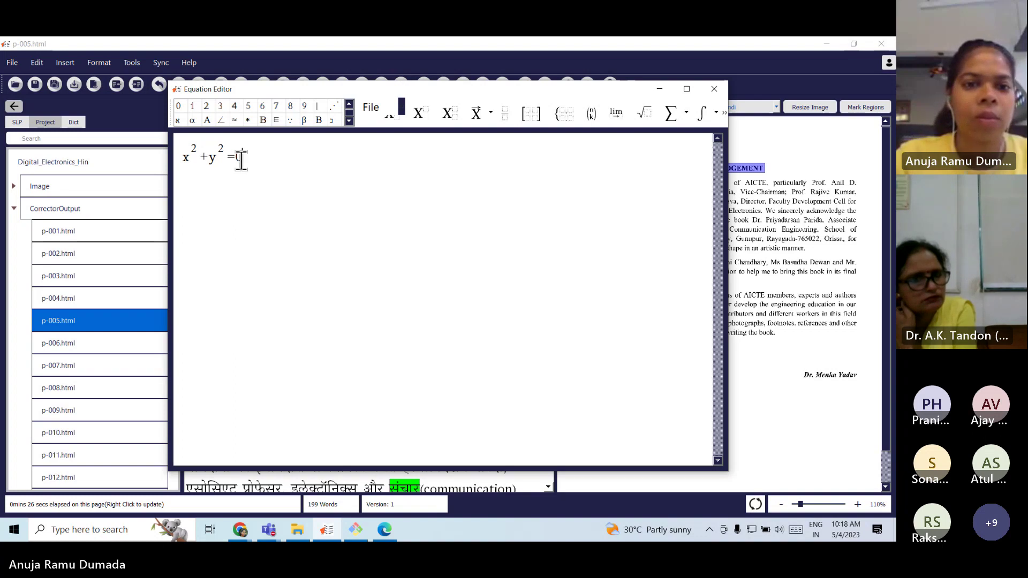
{"action": "left_click", "coordinate": [378, 108]}
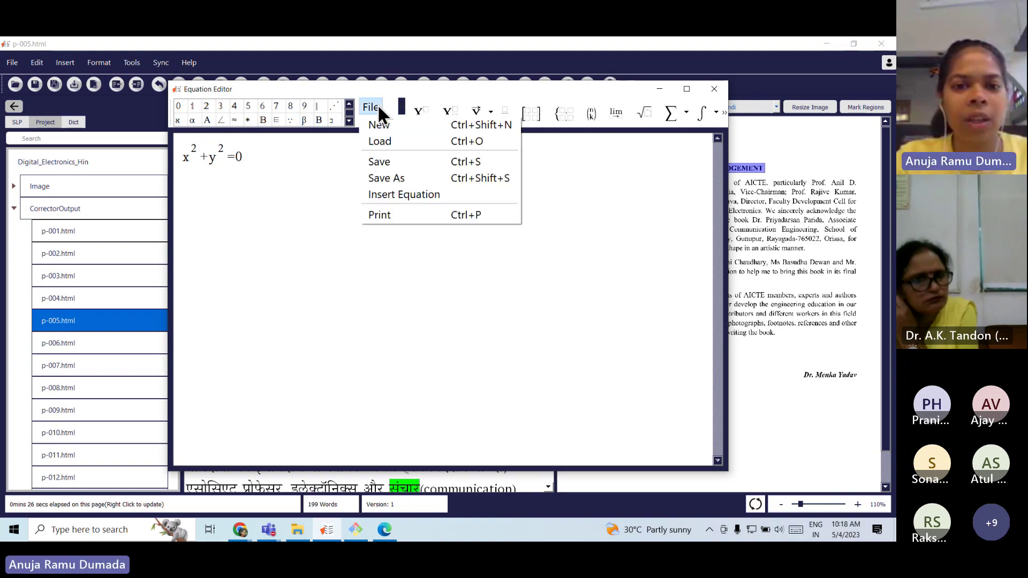
{"action": "left_click", "coordinate": [403, 194]}
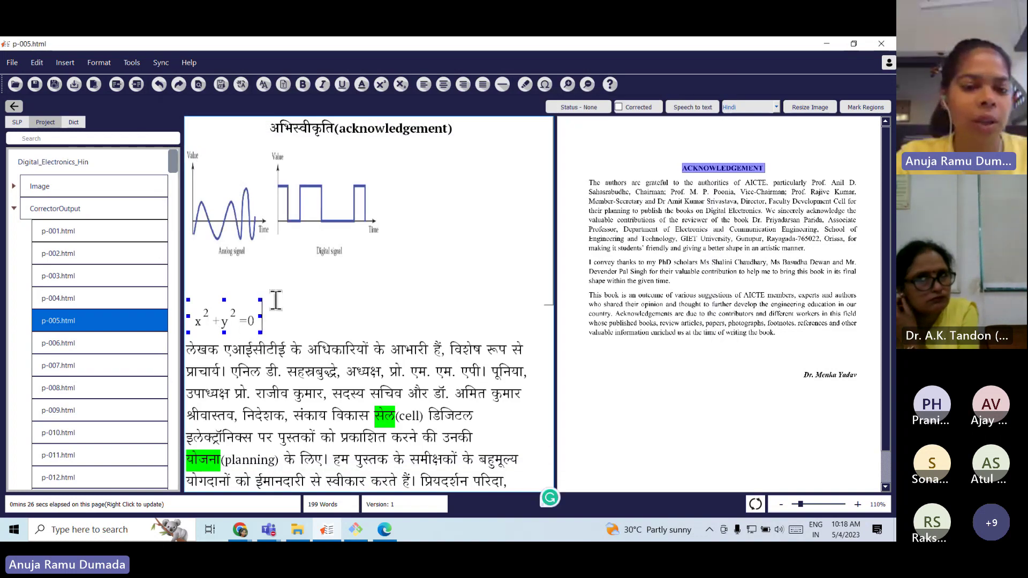
{"action": "left_click", "coordinate": [277, 324]}
{"action": "key", "text": "Return"}
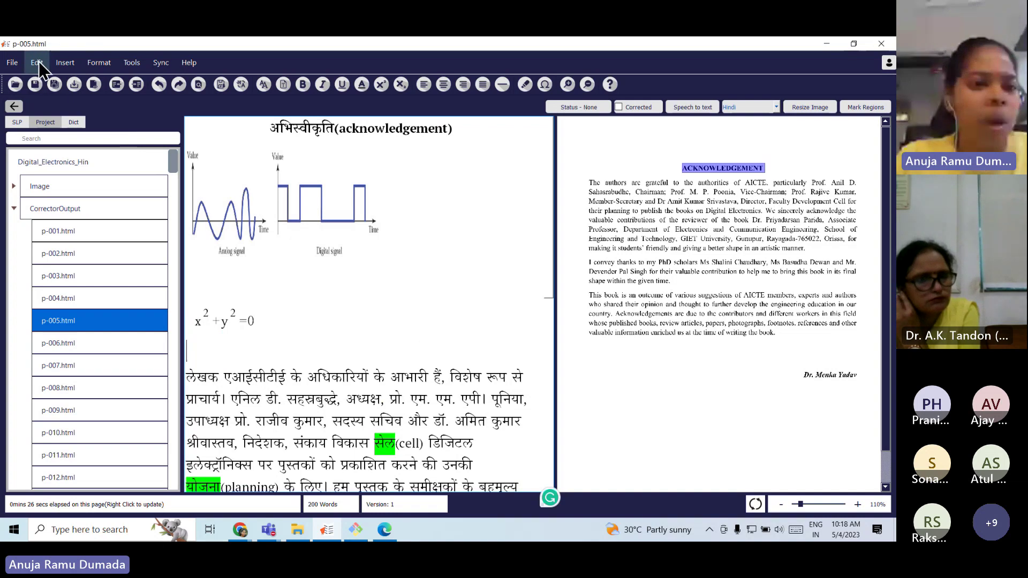
Create a 2×2 matrix with cells 1, 0, 0, 1 and insert it into the page.
{"action": "left_click", "coordinate": [63, 62]}
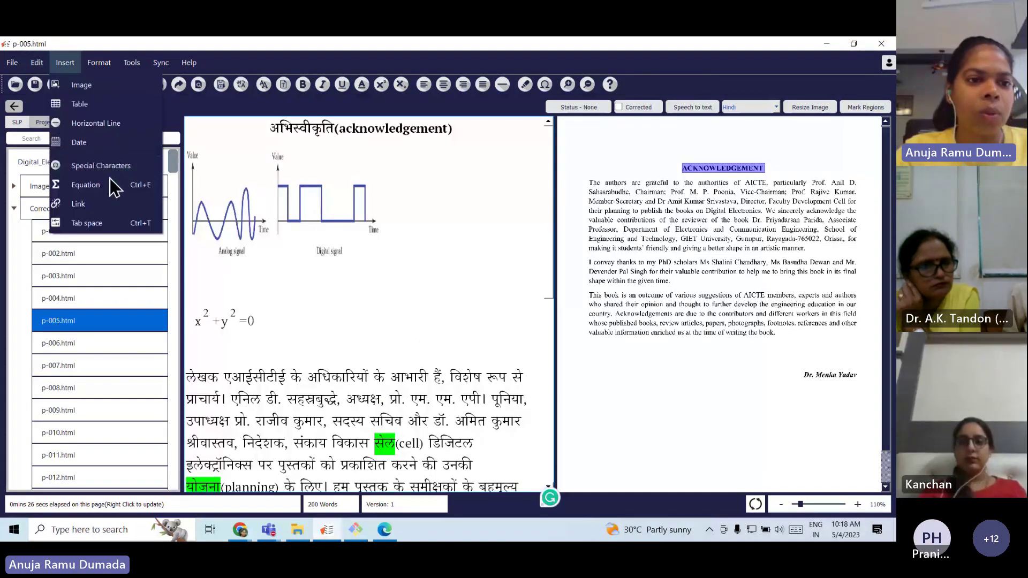
{"action": "left_click", "coordinate": [113, 182]}
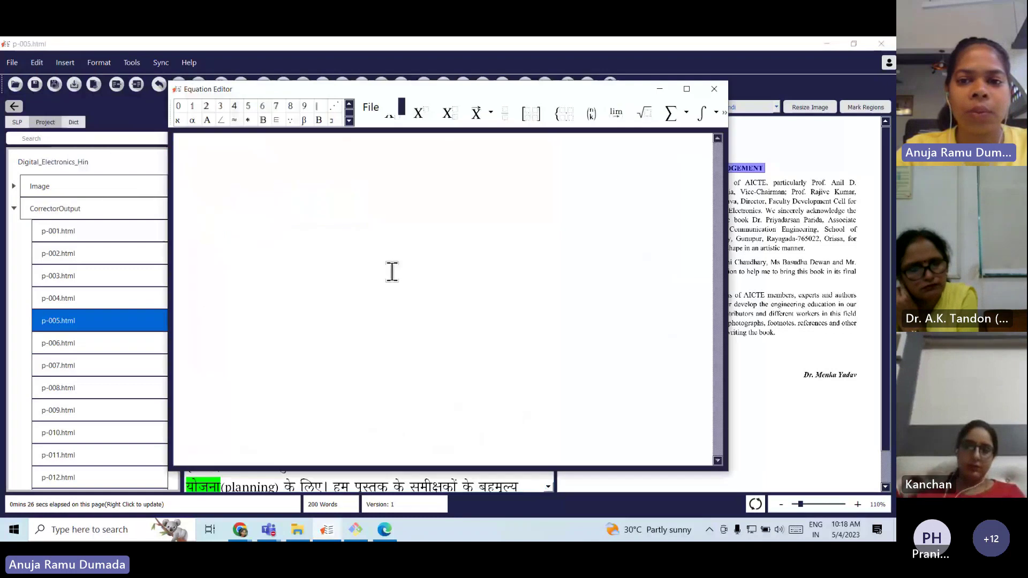
{"action": "left_click", "coordinate": [528, 111]}
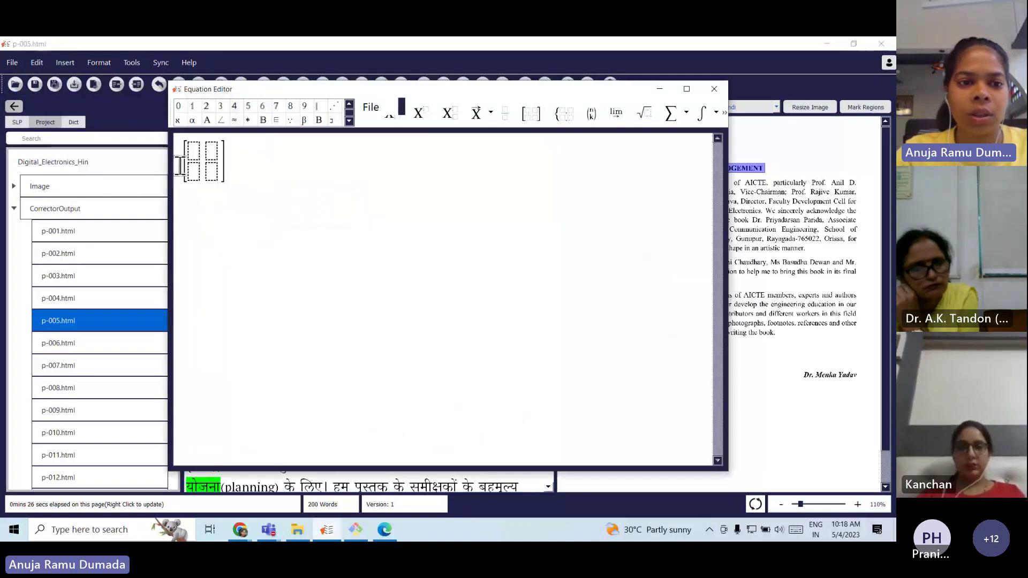
{"action": "type", "text": "1"}
{"action": "left_click", "coordinate": [212, 155]}
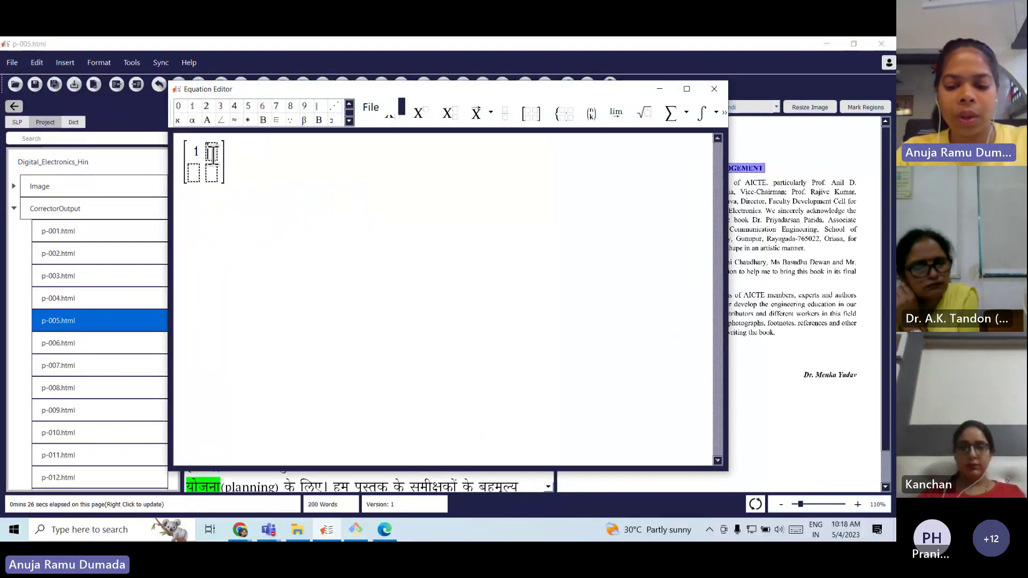
{"action": "type", "text": "0"}
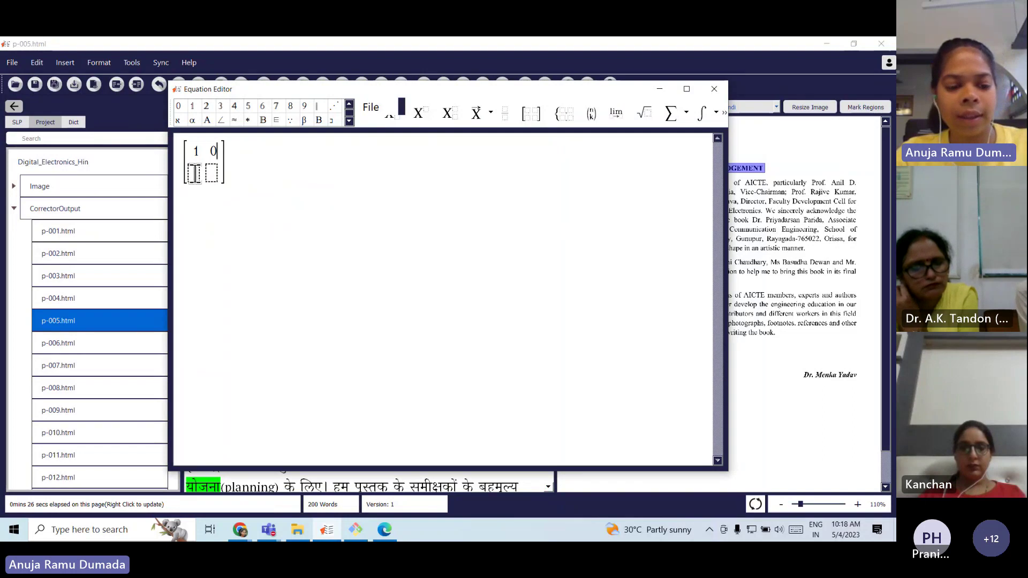
{"action": "left_click", "coordinate": [194, 172]}
{"action": "type", "text": "0"}
{"action": "left_click", "coordinate": [212, 173]}
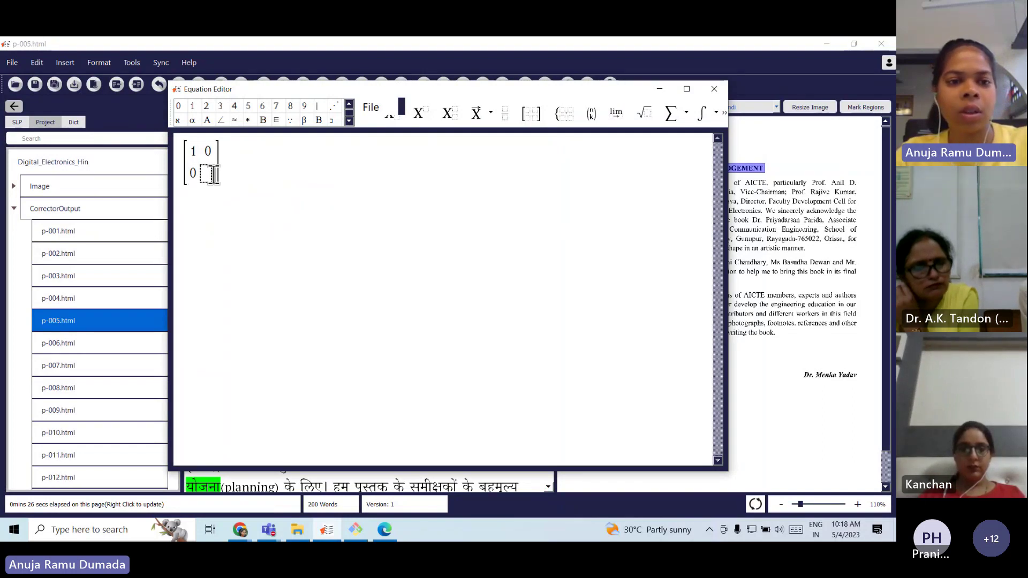
{"action": "type", "text": "1"}
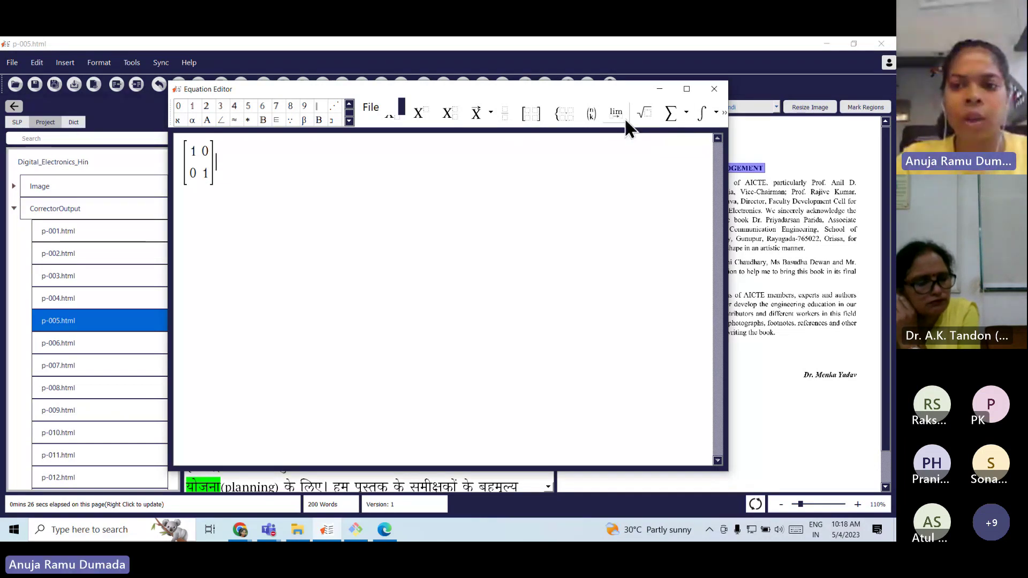
{"action": "left_click", "coordinate": [370, 108]}
{"action": "left_click", "coordinate": [395, 195]}
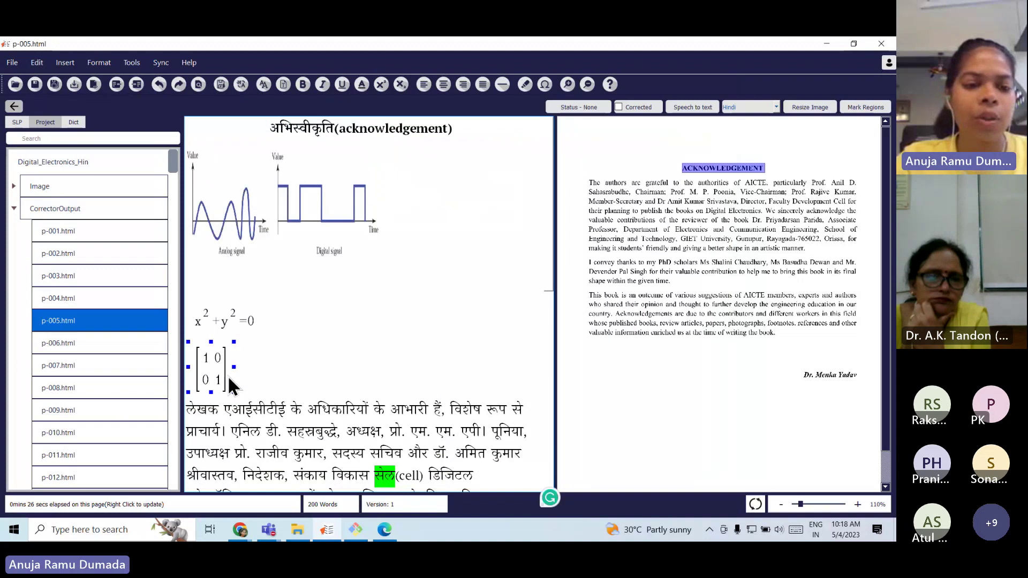
{"action": "left_click_drag", "start_coordinate": [246, 367], "coordinate": [182, 358]}
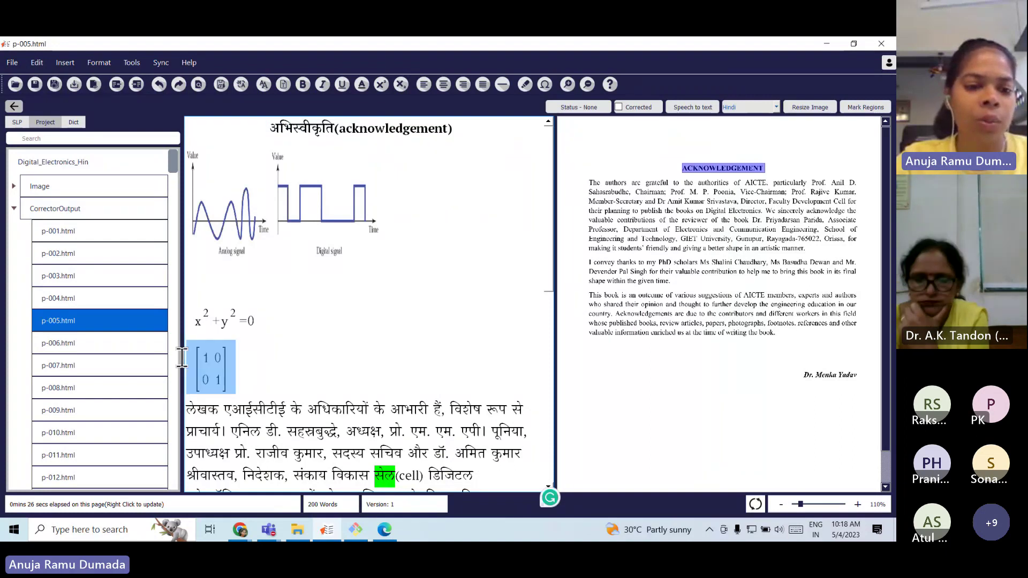
{"action": "left_click", "coordinate": [43, 62]}
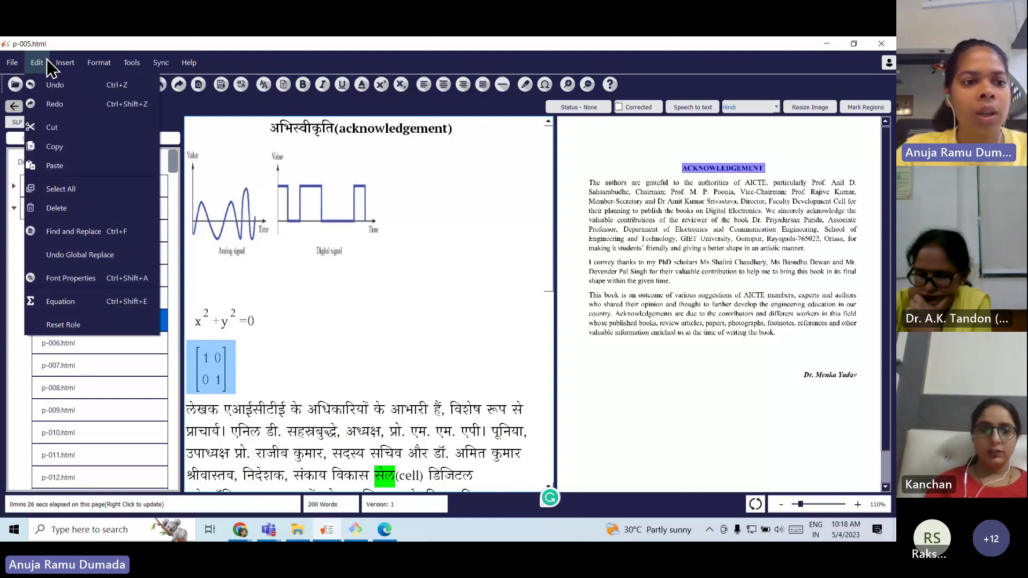
{"action": "left_click", "coordinate": [85, 303]}
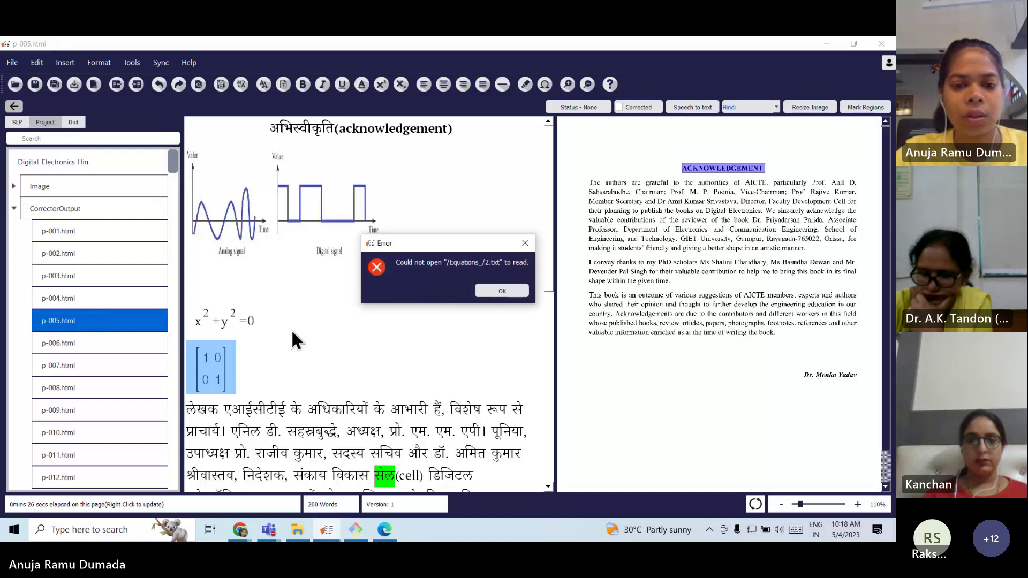
{"action": "left_click", "coordinate": [502, 291]}
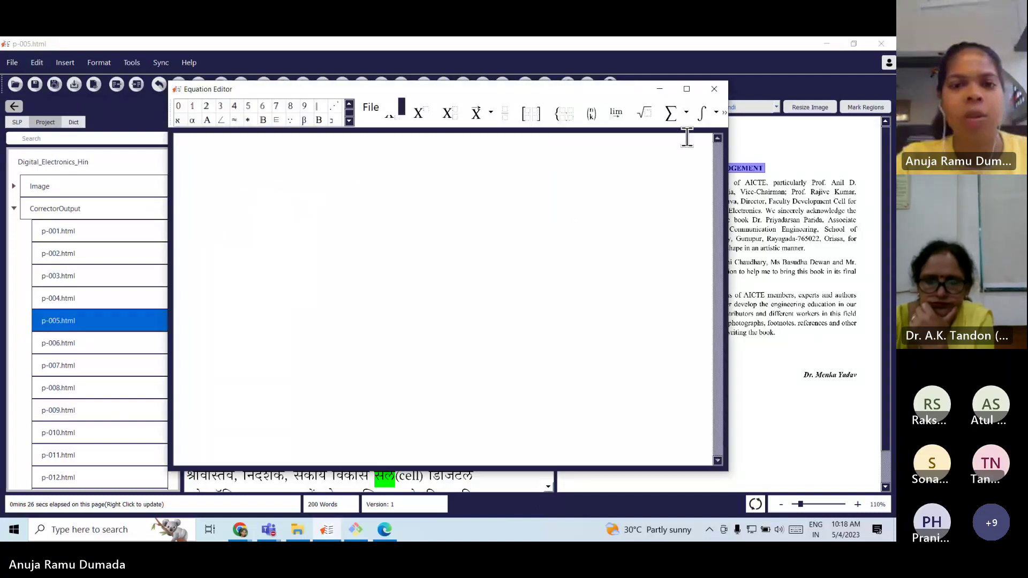
{"action": "left_click", "coordinate": [714, 89]}
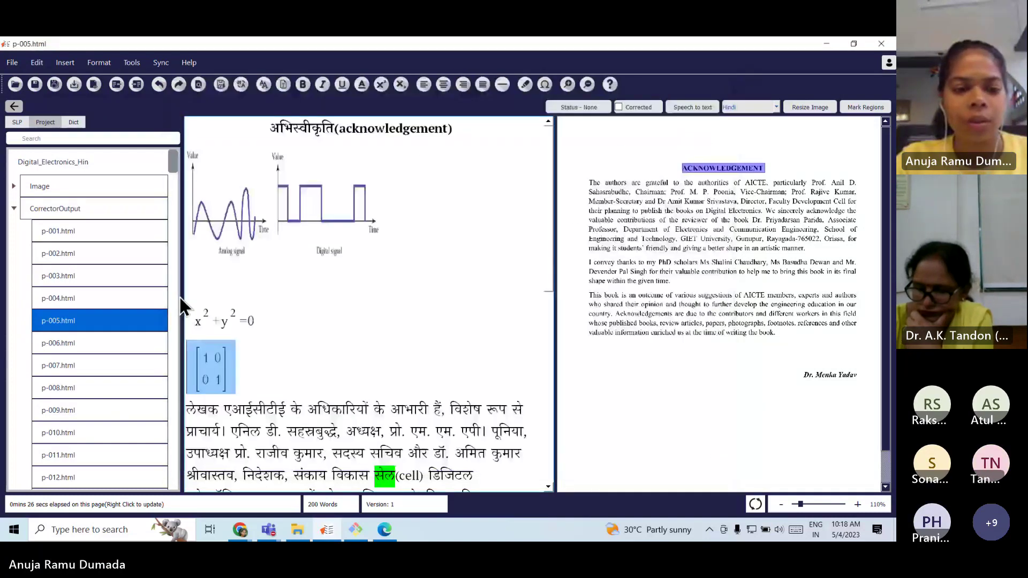
{"action": "left_click_drag", "start_coordinate": [256, 367], "coordinate": [238, 365]}
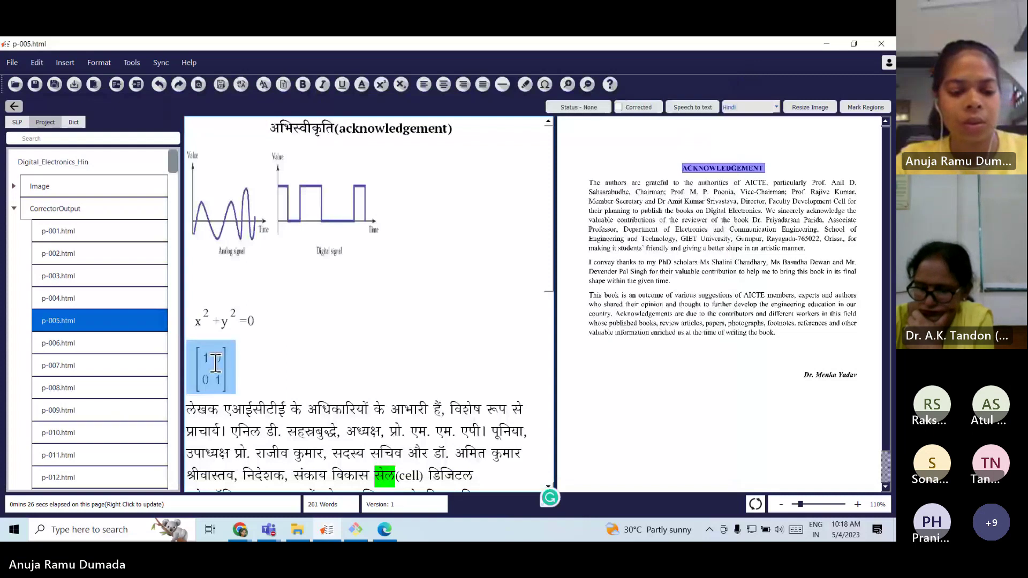
{"action": "double_click", "coordinate": [215, 363]}
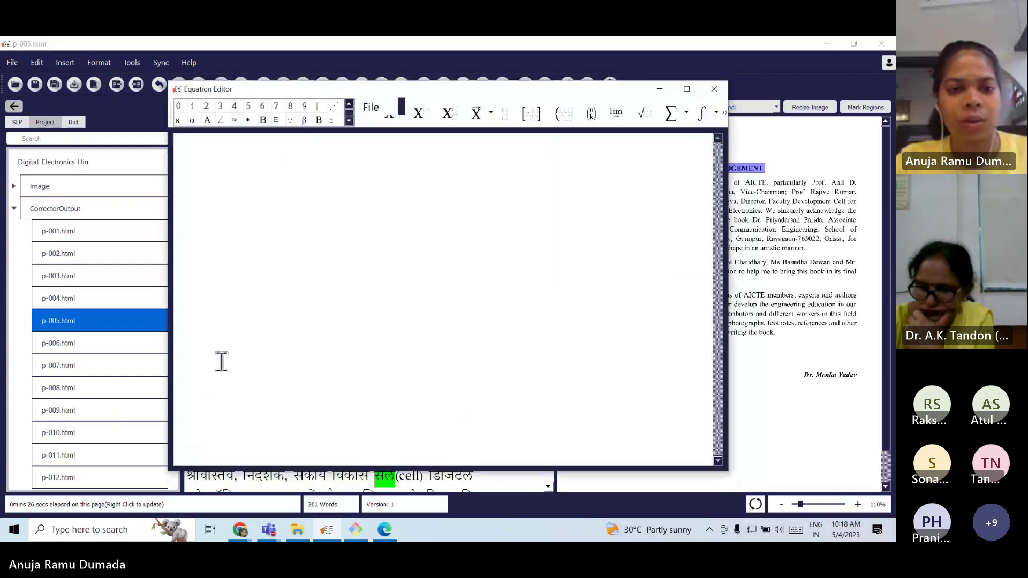
{"action": "left_click", "coordinate": [715, 90]}
{"action": "left_click", "coordinate": [250, 368]}
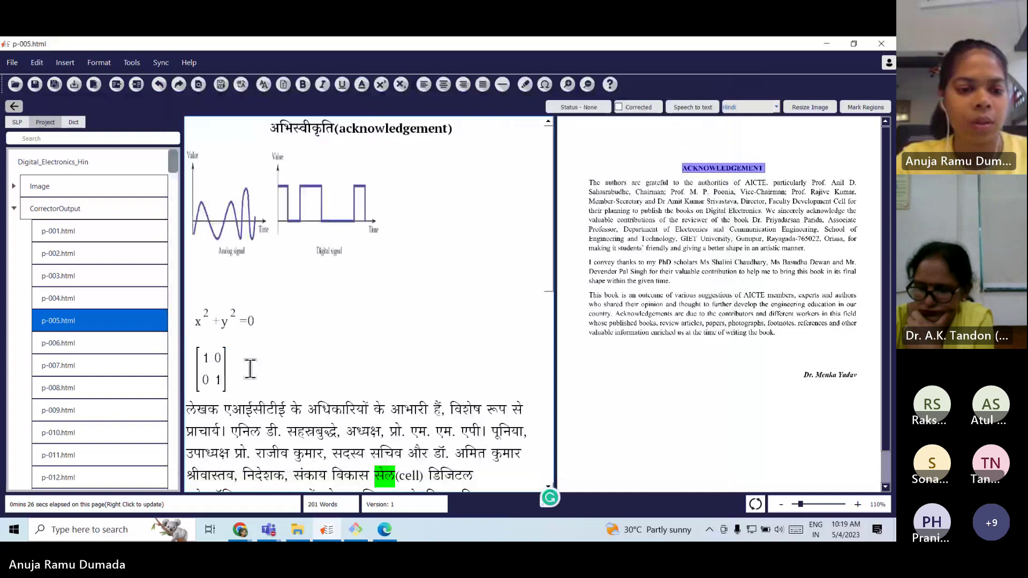
{"action": "left_click_drag", "start_coordinate": [250, 368], "coordinate": [190, 362]}
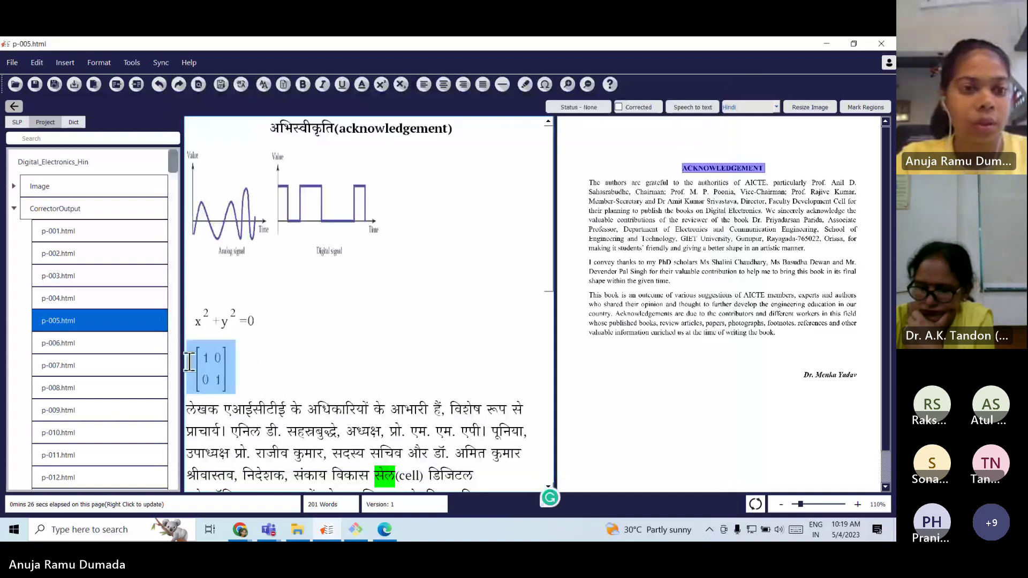
{"action": "left_click", "coordinate": [67, 62]}
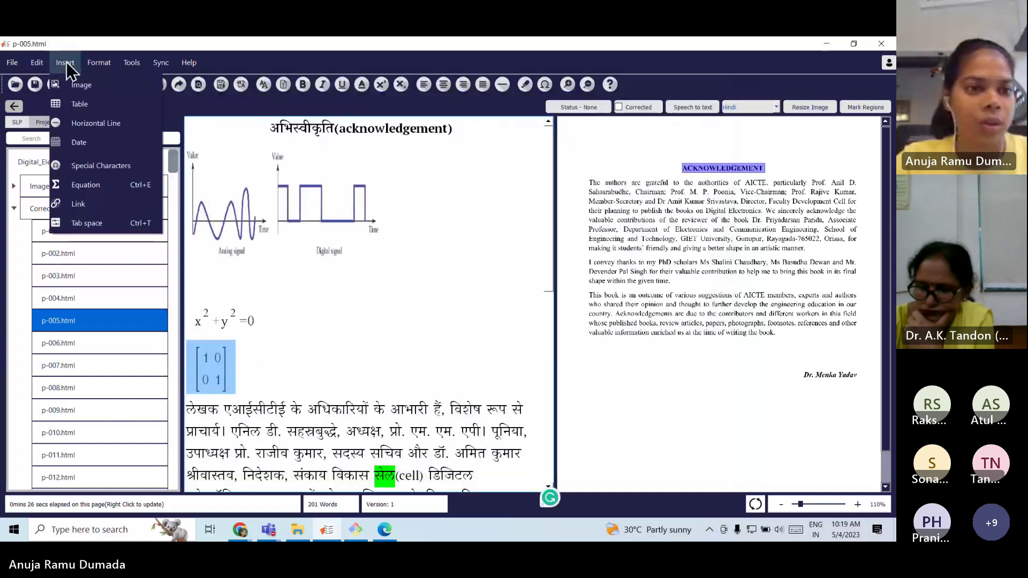
{"action": "left_click", "coordinate": [36, 63]}
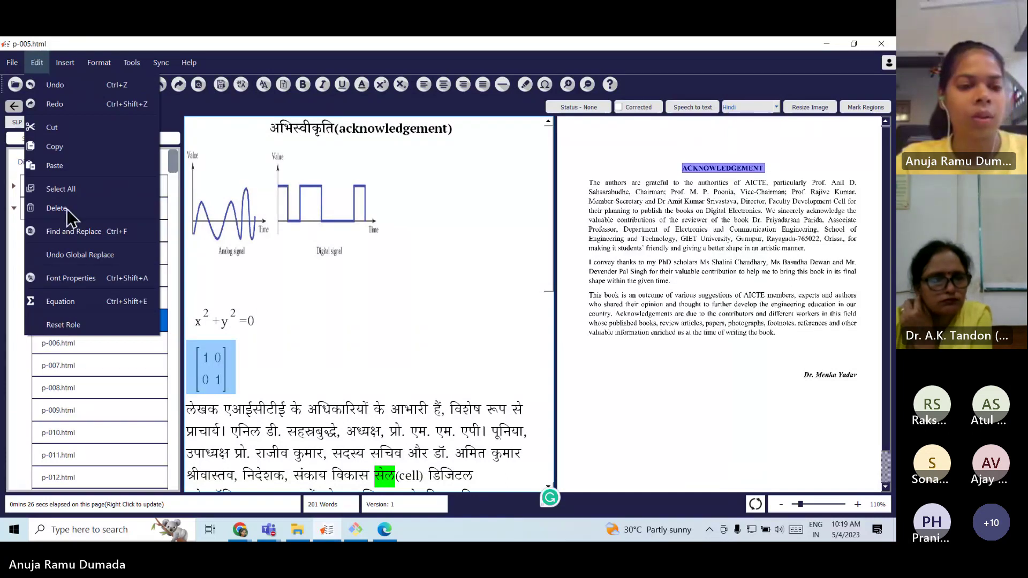
{"action": "left_click", "coordinate": [97, 303]}
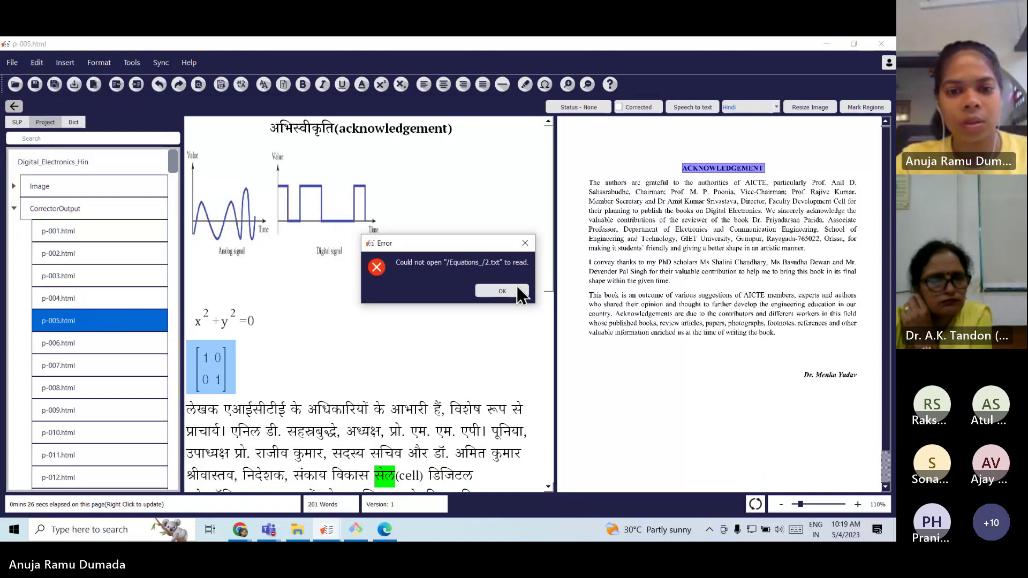
{"action": "left_click", "coordinate": [518, 290]}
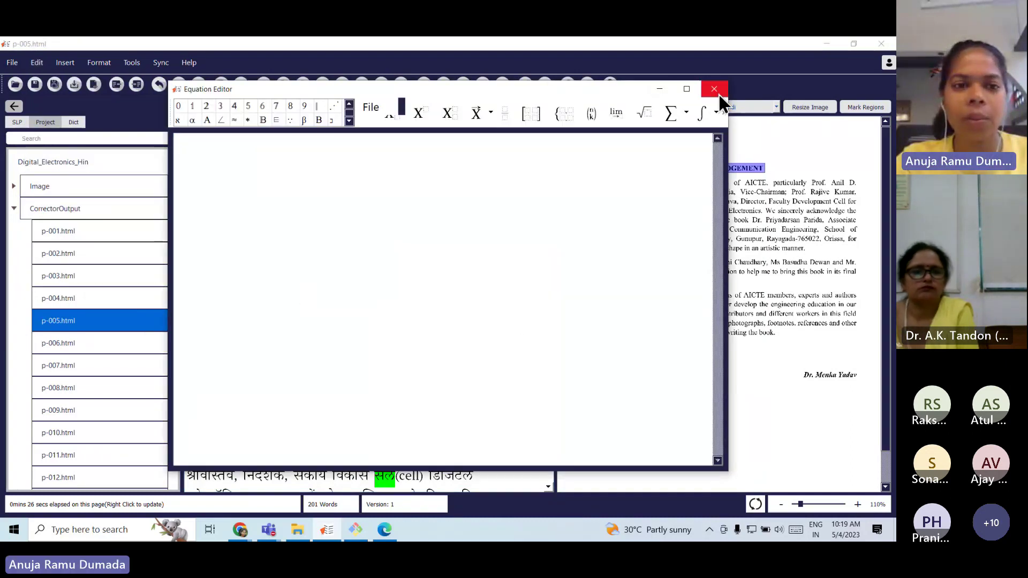
{"action": "left_click", "coordinate": [716, 91]}
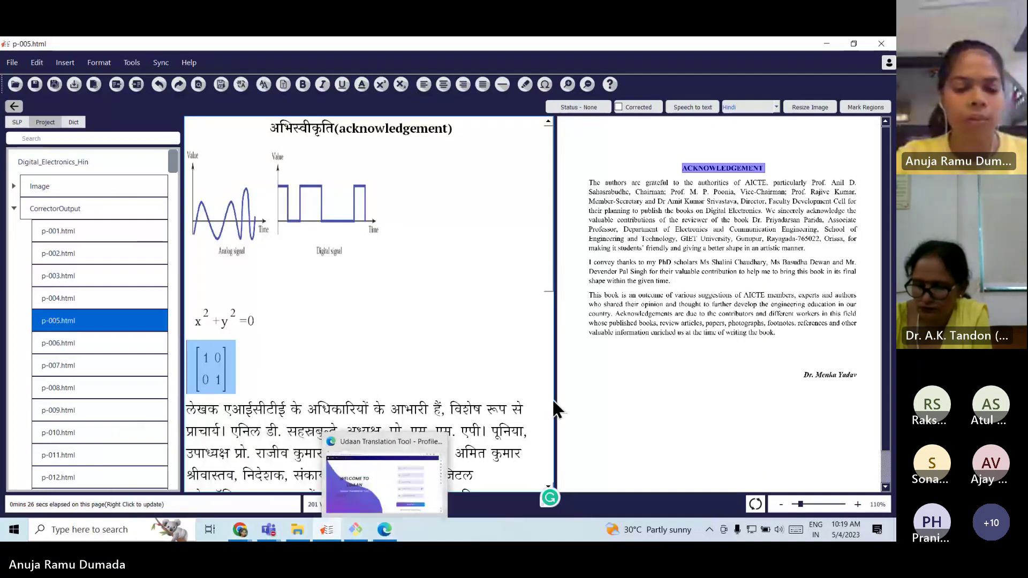
{"action": "scroll", "coordinate": [546, 407], "scroll_direction": "down", "scroll_amount": 6}
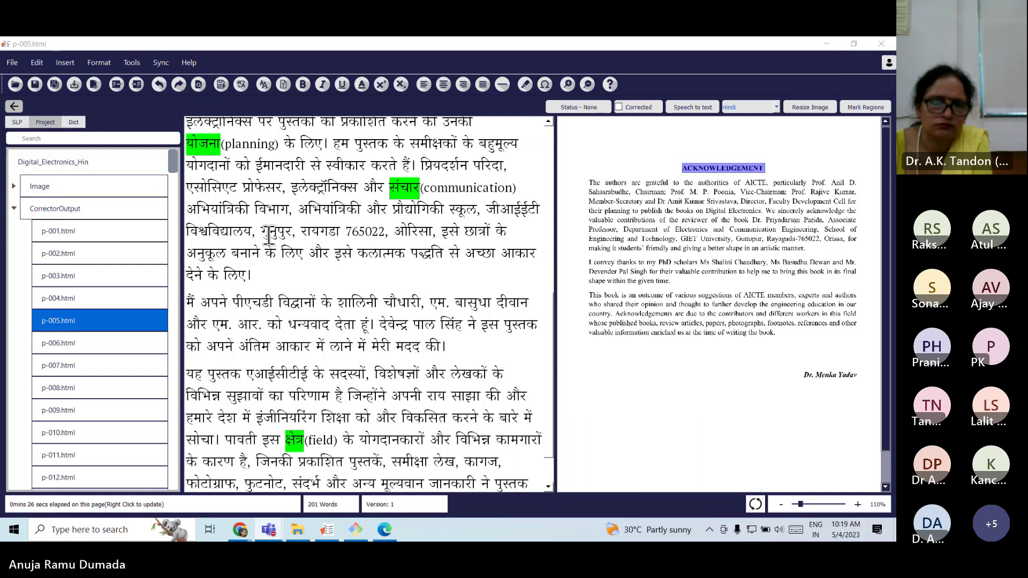
{"action": "scroll", "coordinate": [269, 235], "scroll_direction": "up", "scroll_amount": 3}
{"action": "scroll", "coordinate": [289, 178], "scroll_direction": "up", "scroll_amount": 2}
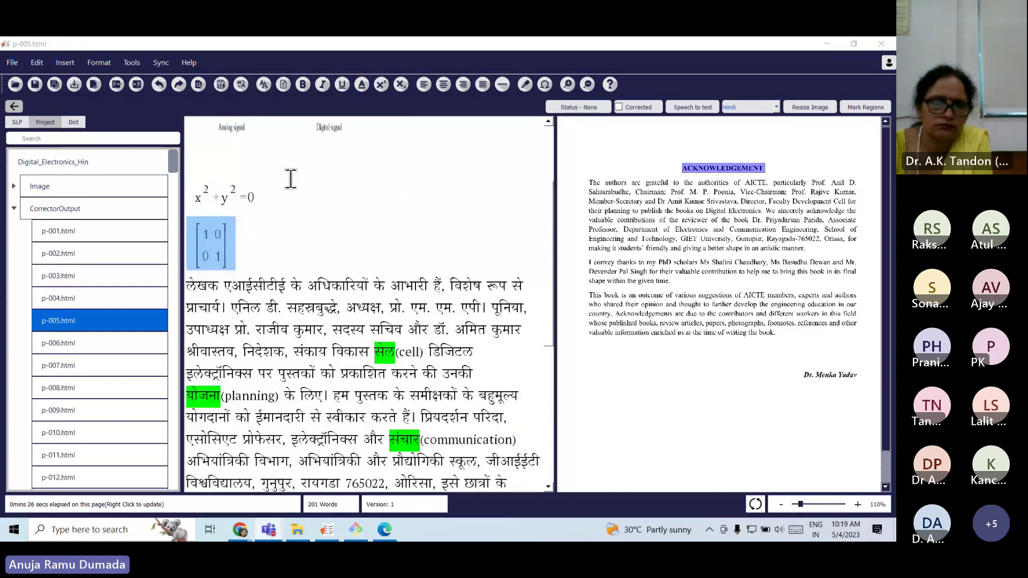
Attempt Edit > Equation on the matrix, dismiss the error and editor, then add a blank line below.
{"action": "left_click", "coordinate": [243, 249]}
{"action": "left_click_drag", "start_coordinate": [243, 249], "coordinate": [198, 238]}
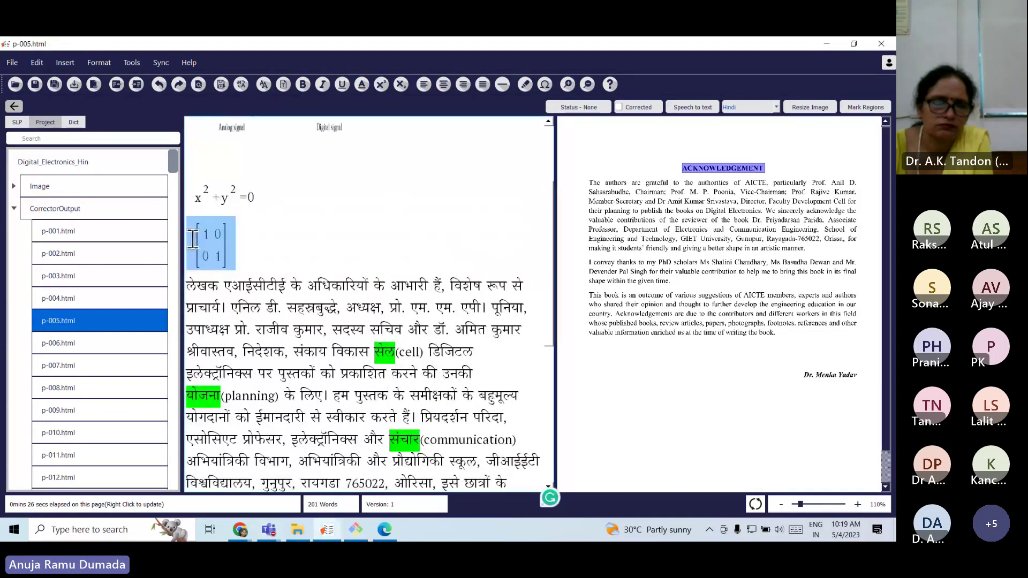
{"action": "left_click", "coordinate": [41, 66]}
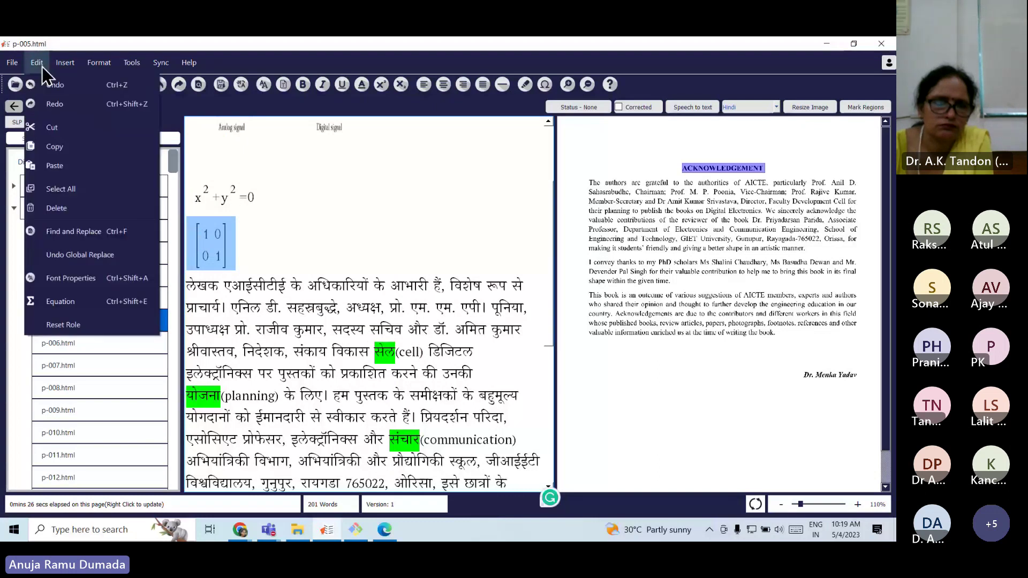
{"action": "left_click", "coordinate": [75, 303]}
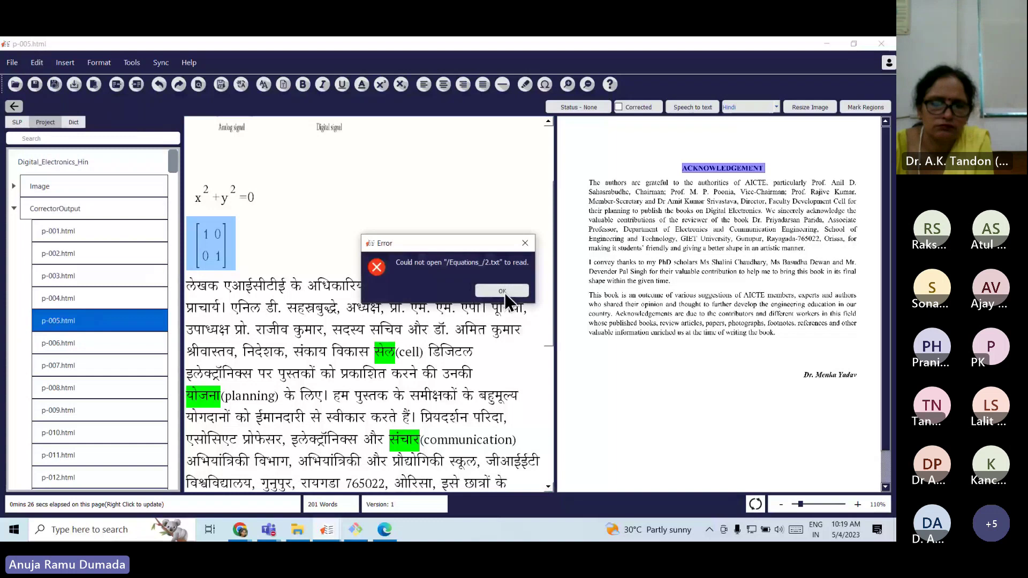
{"action": "left_click", "coordinate": [503, 292]}
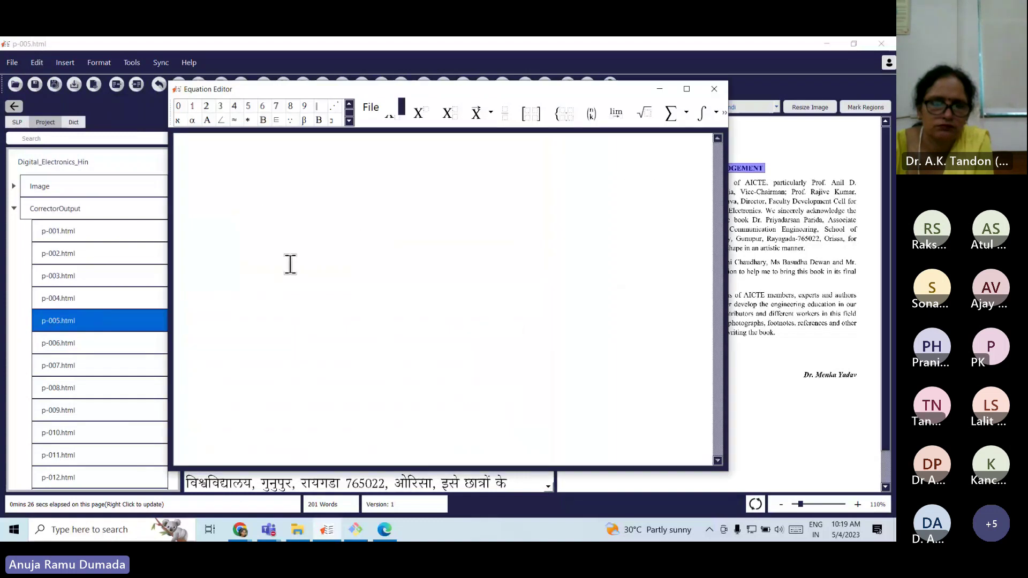
{"action": "left_click", "coordinate": [713, 89]}
{"action": "left_click", "coordinate": [258, 244]}
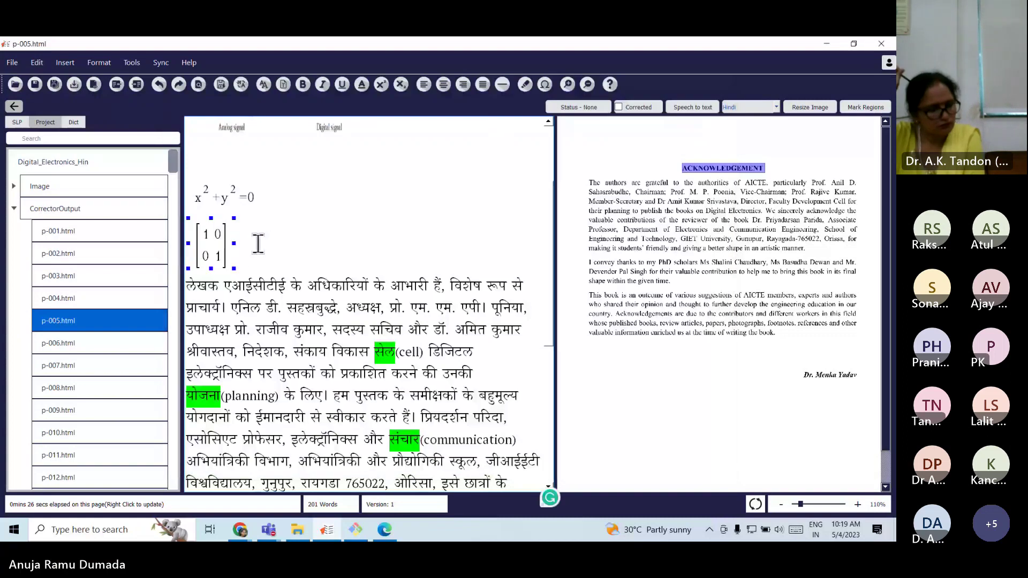
{"action": "key", "text": "Return"}
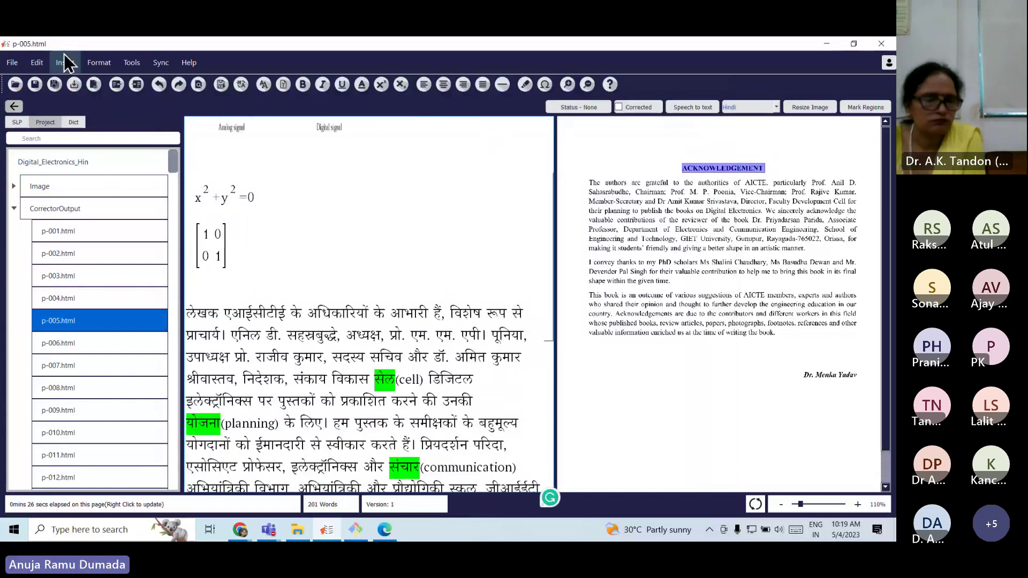
{"action": "left_click", "coordinate": [59, 57]}
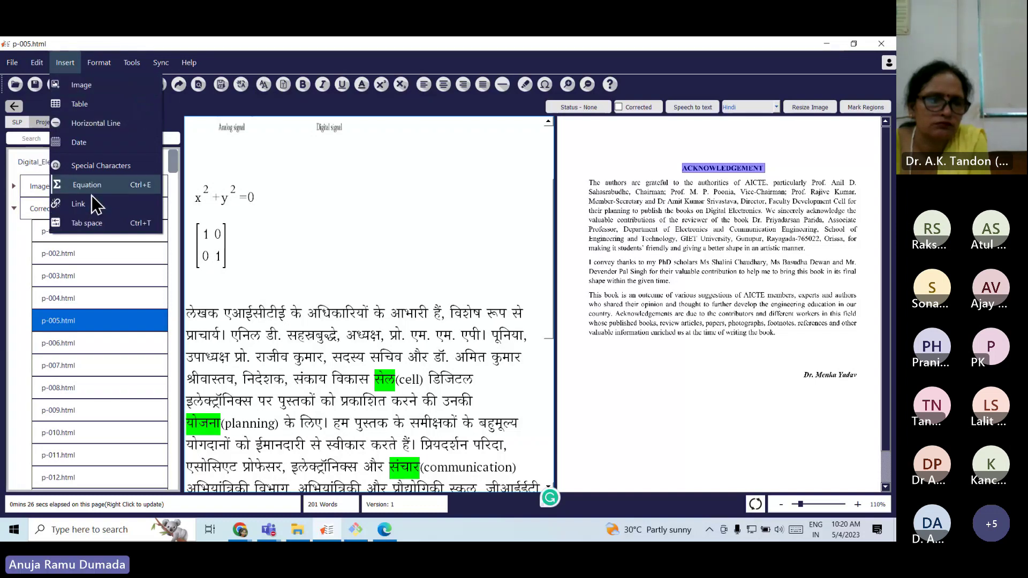
{"action": "left_click", "coordinate": [101, 62]}
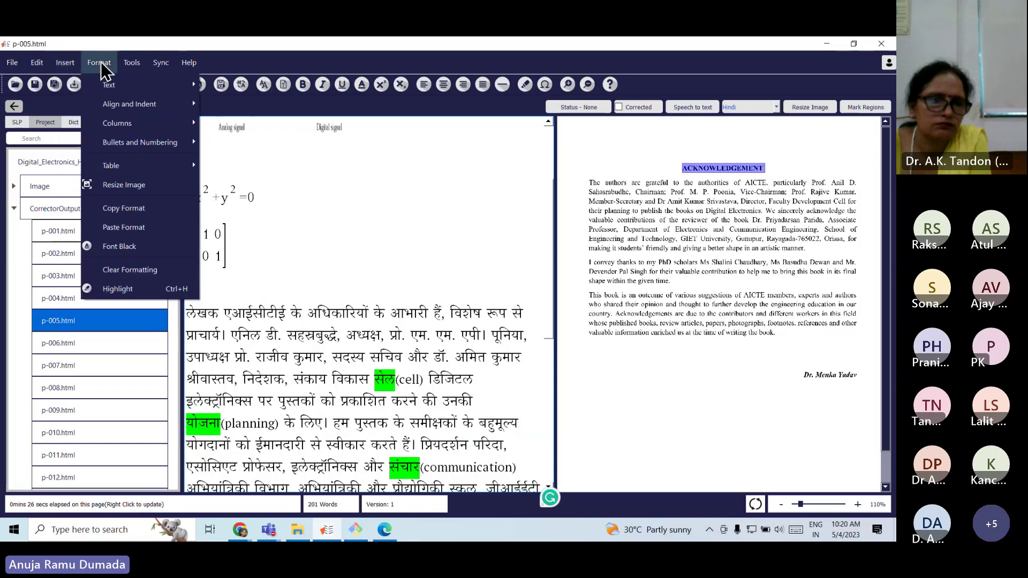
{"action": "mouse_move", "coordinate": [113, 89]}
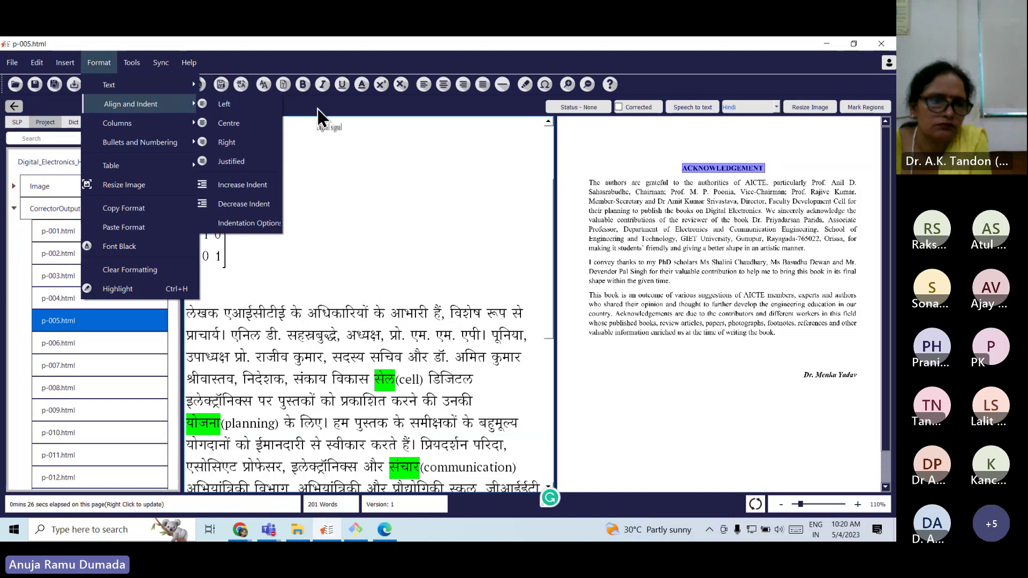
{"action": "left_click", "coordinate": [407, 154]}
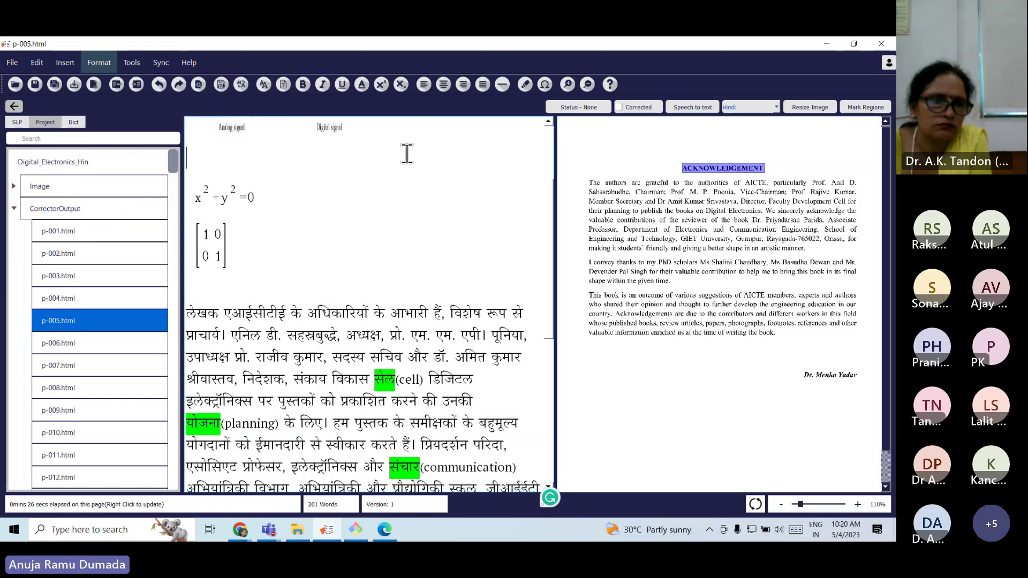
{"action": "left_click", "coordinate": [112, 64]}
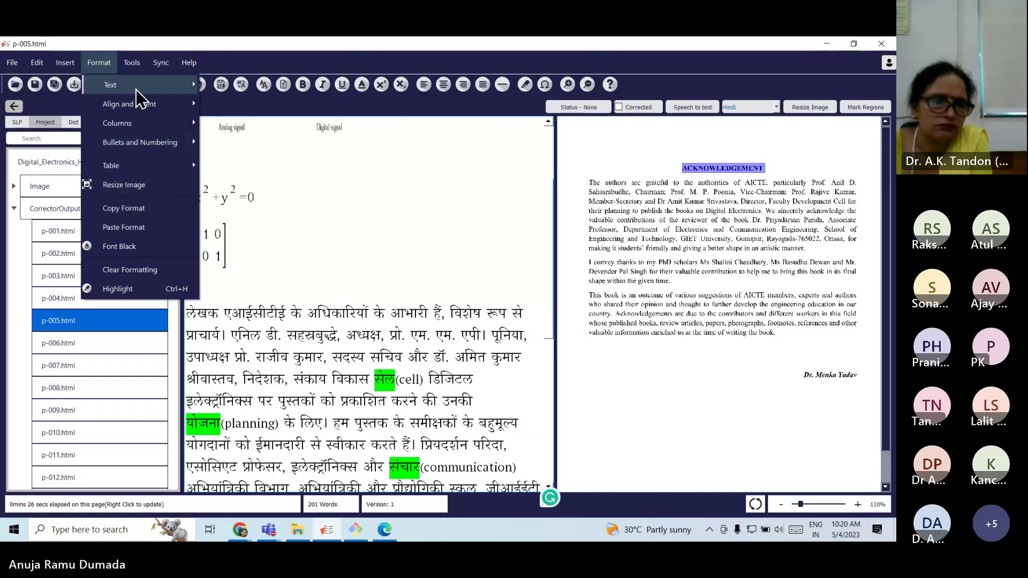
{"action": "mouse_move", "coordinate": [131, 63]}
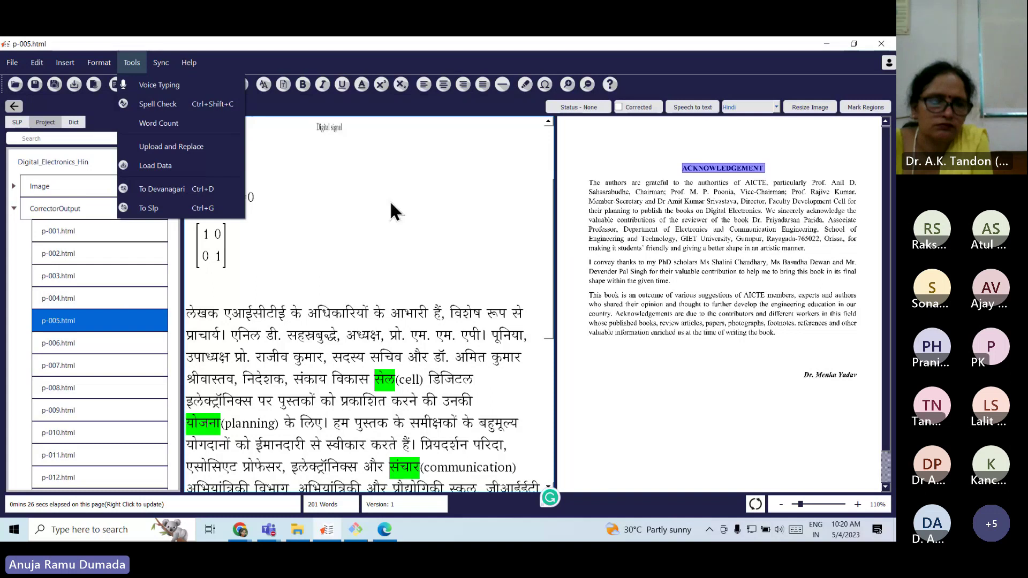
{"action": "left_click", "coordinate": [216, 278]}
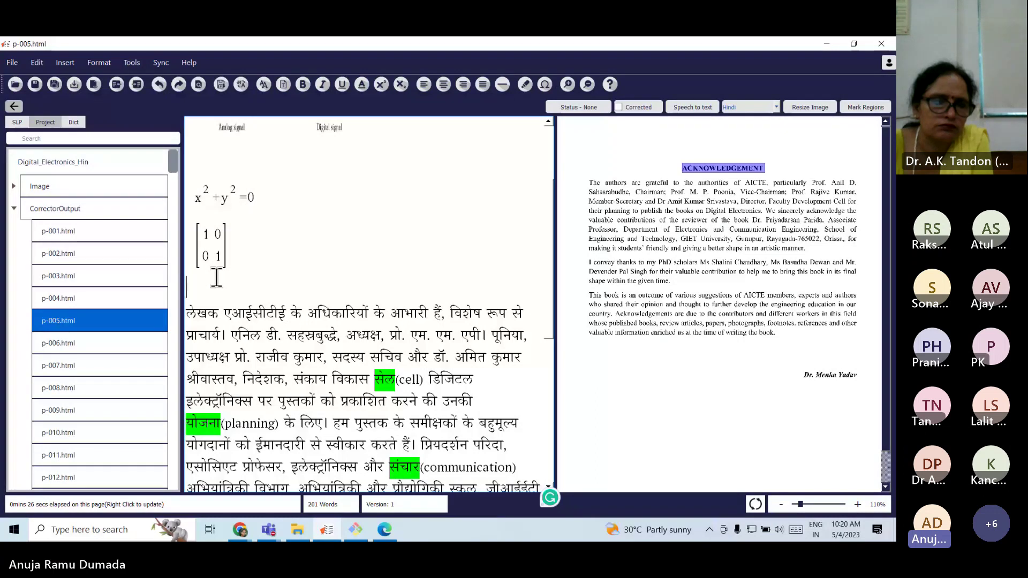
Check the Sync menu, select the x²+y²=0 equation, and collapse the CorrectorOutput folder.
{"action": "left_click", "coordinate": [164, 64]}
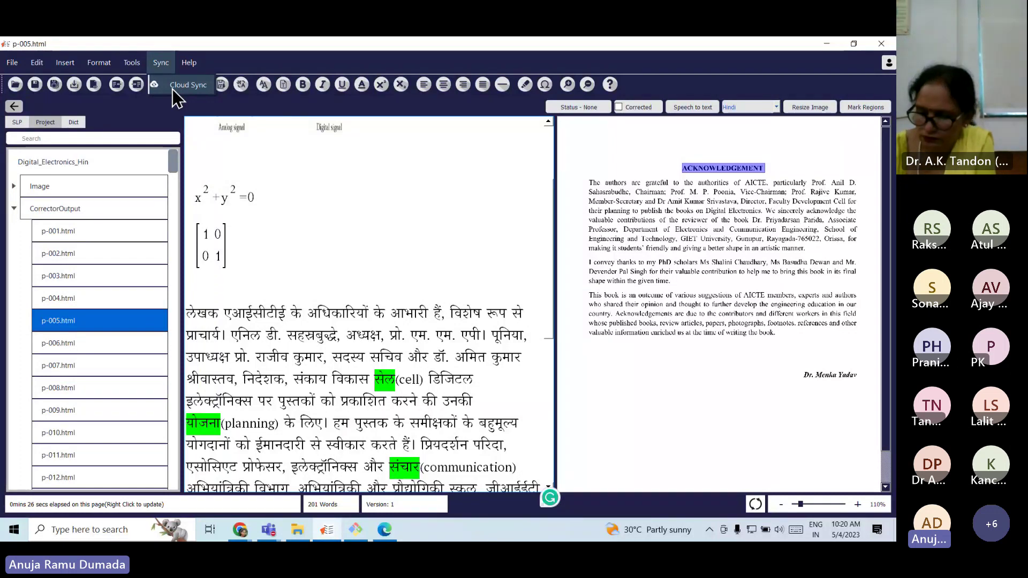
{"action": "left_click", "coordinate": [241, 214]}
{"action": "double_click", "coordinate": [66, 209]}
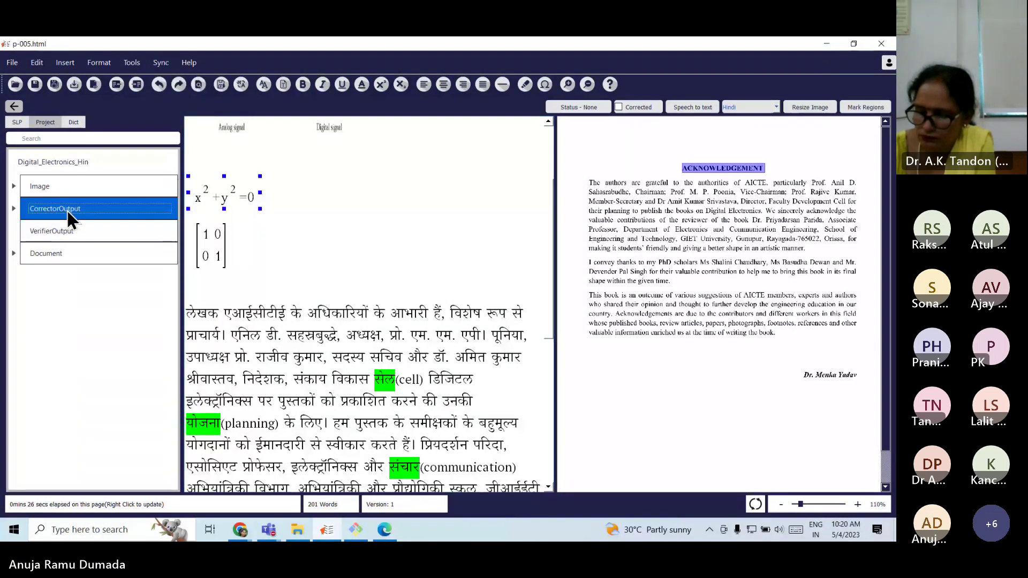
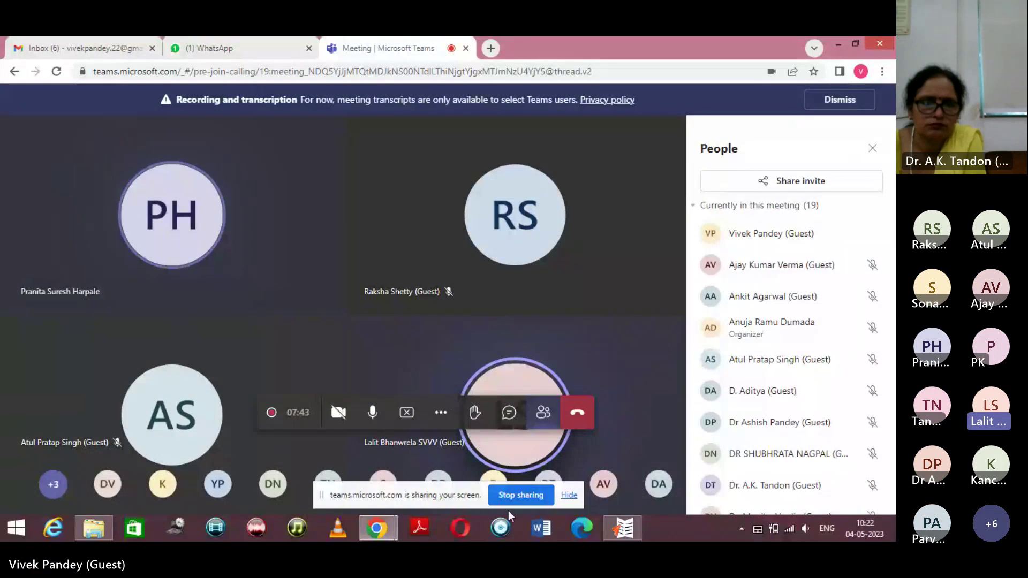
Bring the Udaan editor with p-070.html in front of the Teams meeting in the shared screen.
{"action": "left_click", "coordinate": [636, 536]}
{"action": "left_click", "coordinate": [624, 529]}
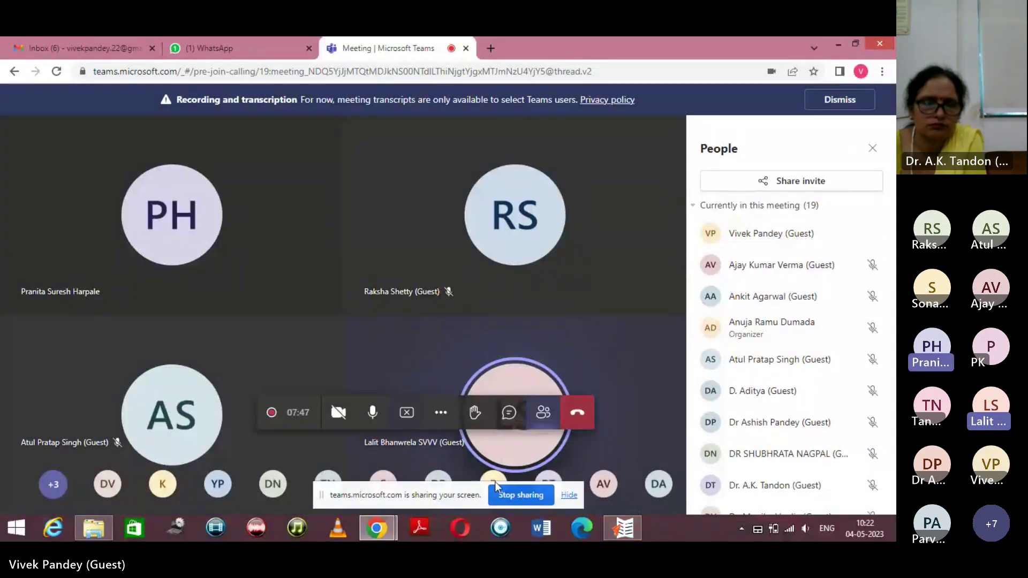
{"action": "left_click", "coordinate": [606, 536]}
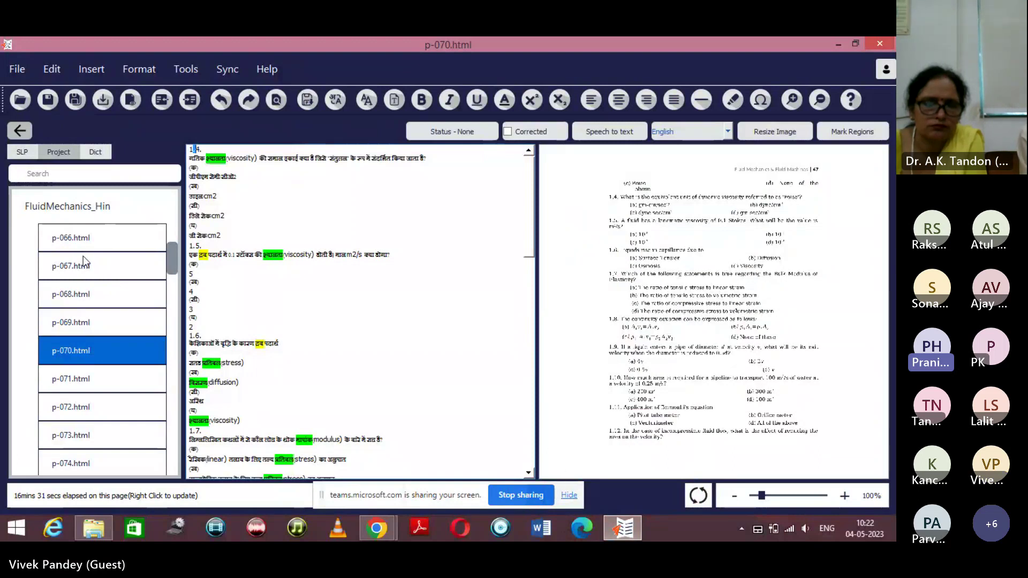
Browse pages p-067, p-066, p-057 and p-050 in the project file list.
{"action": "left_click", "coordinate": [93, 274]}
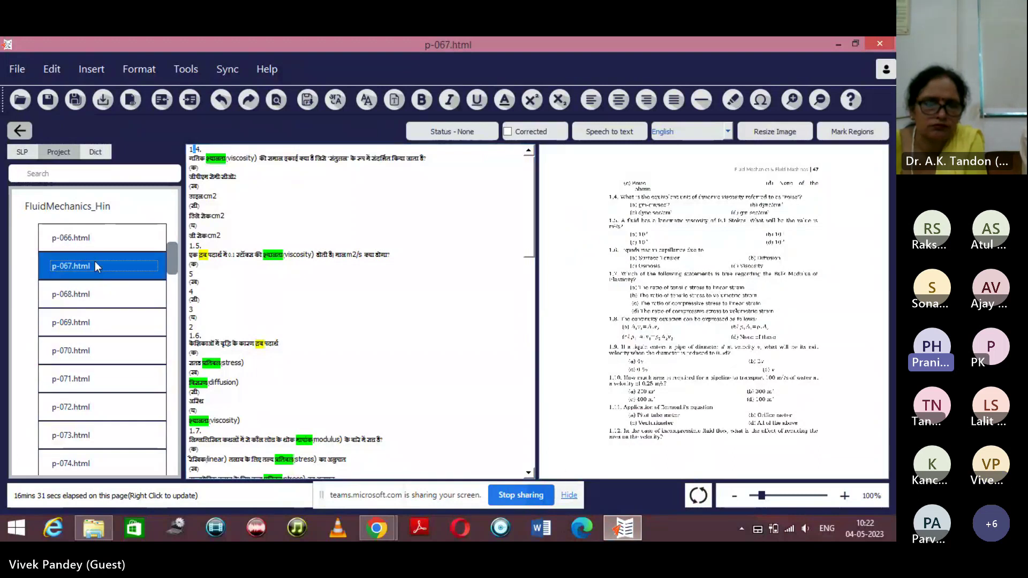
{"action": "left_click", "coordinate": [79, 240]}
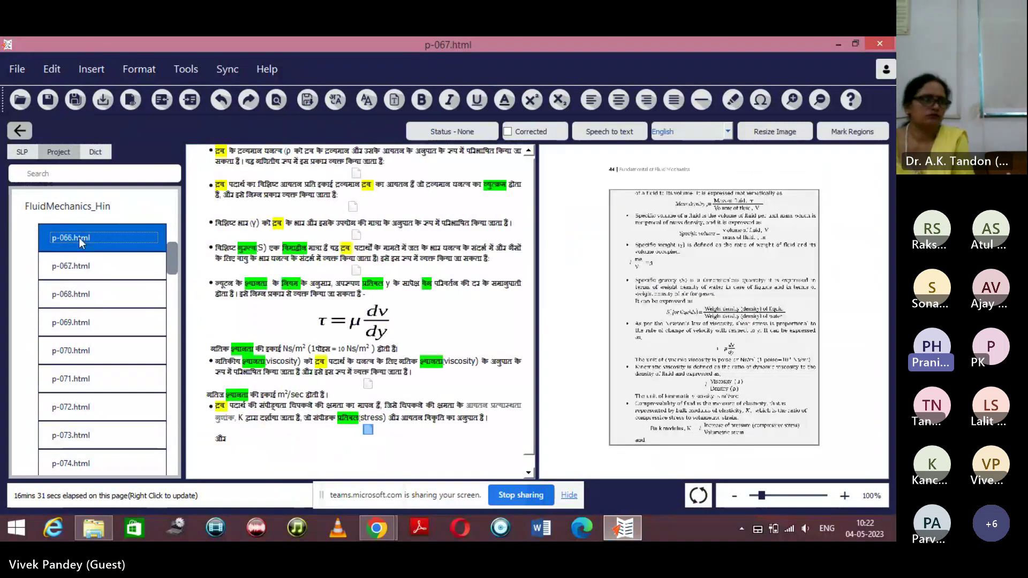
{"action": "scroll", "coordinate": [117, 326], "scroll_direction": "up", "scroll_amount": 4}
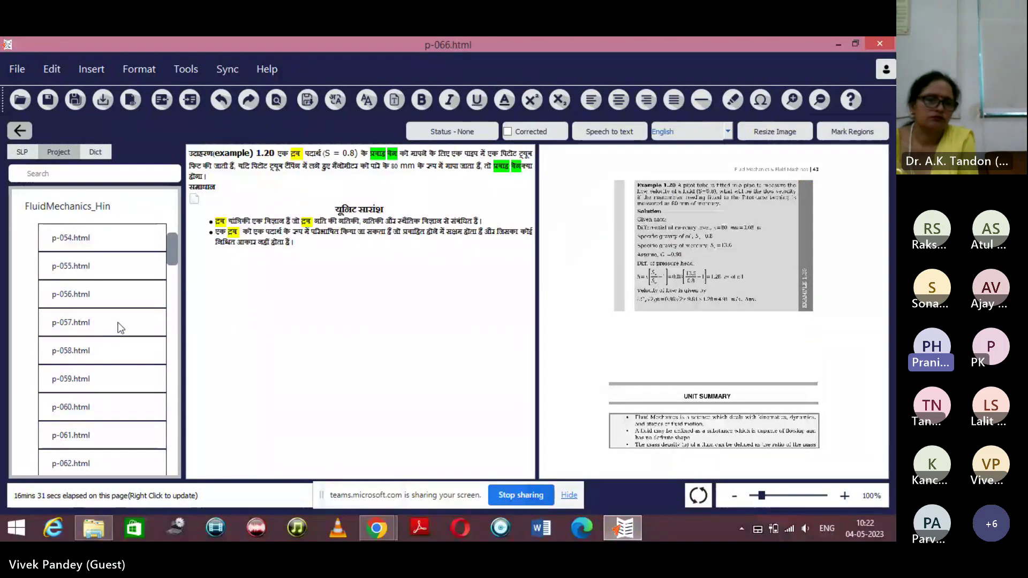
{"action": "left_click", "coordinate": [117, 322]}
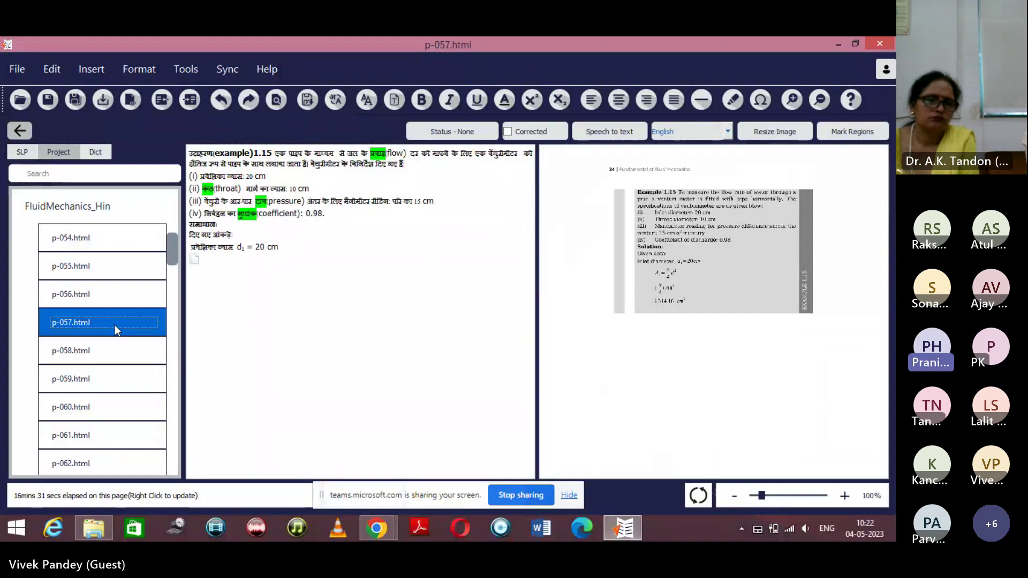
{"action": "scroll", "coordinate": [114, 325], "scroll_direction": "up", "scroll_amount": 2}
{"action": "left_click", "coordinate": [88, 294]}
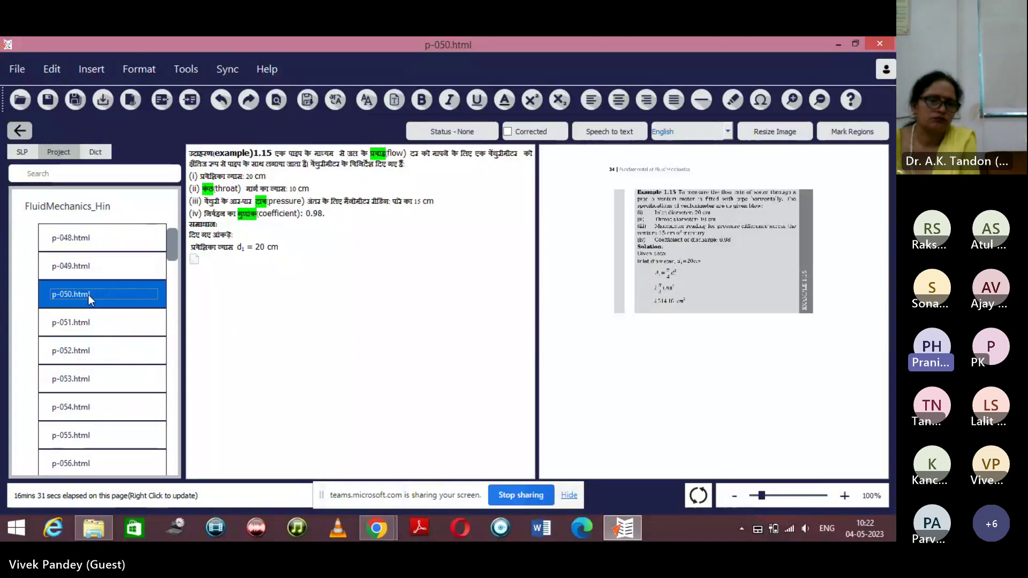
{"action": "scroll", "coordinate": [89, 298], "scroll_direction": "up", "scroll_amount": 3}
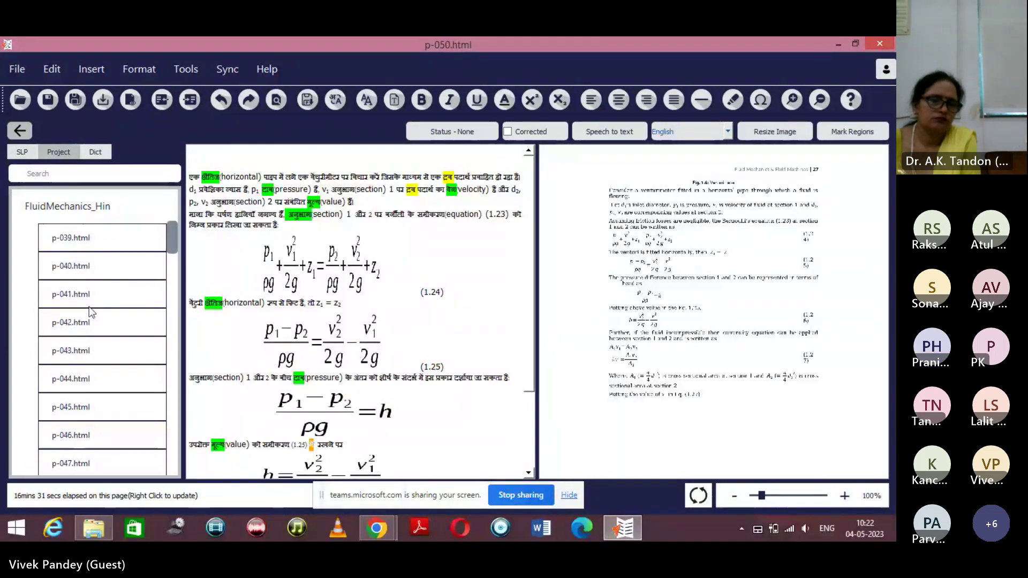
Open p-044, compare it with neighbouring p-045 and p-043, then return to p-044.
{"action": "left_click", "coordinate": [81, 373]}
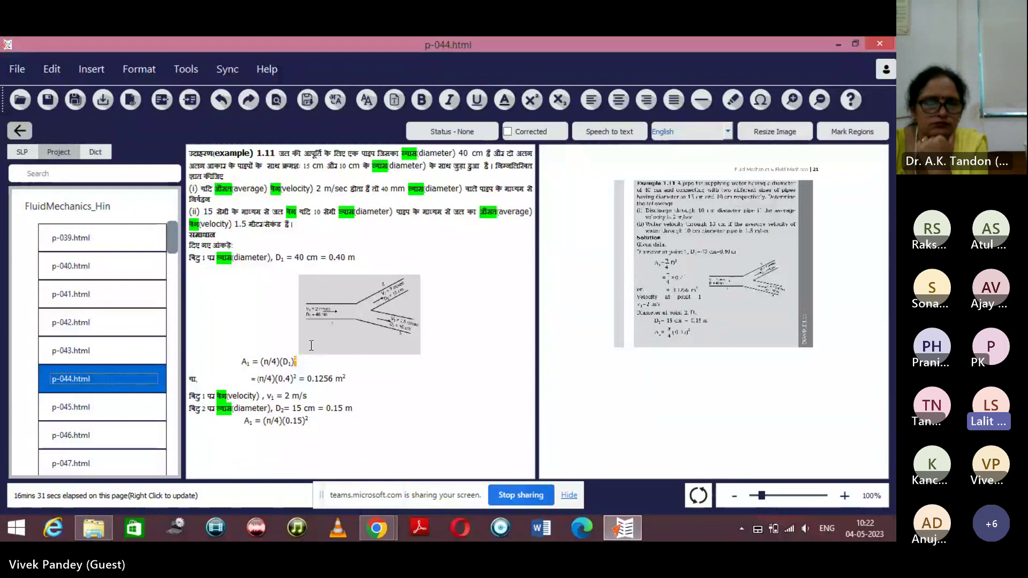
{"action": "left_click", "coordinate": [95, 410]}
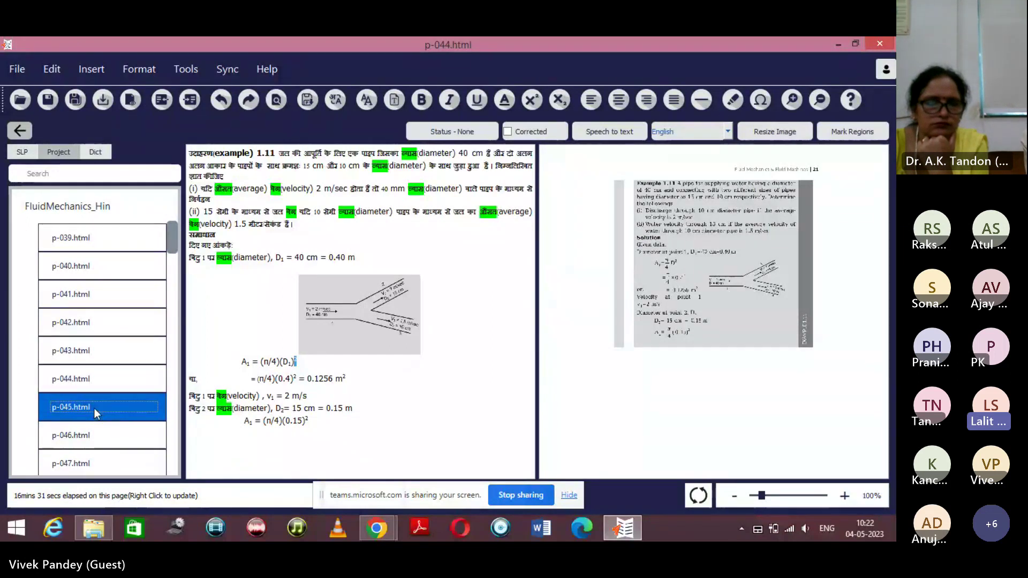
{"action": "left_click", "coordinate": [90, 381]}
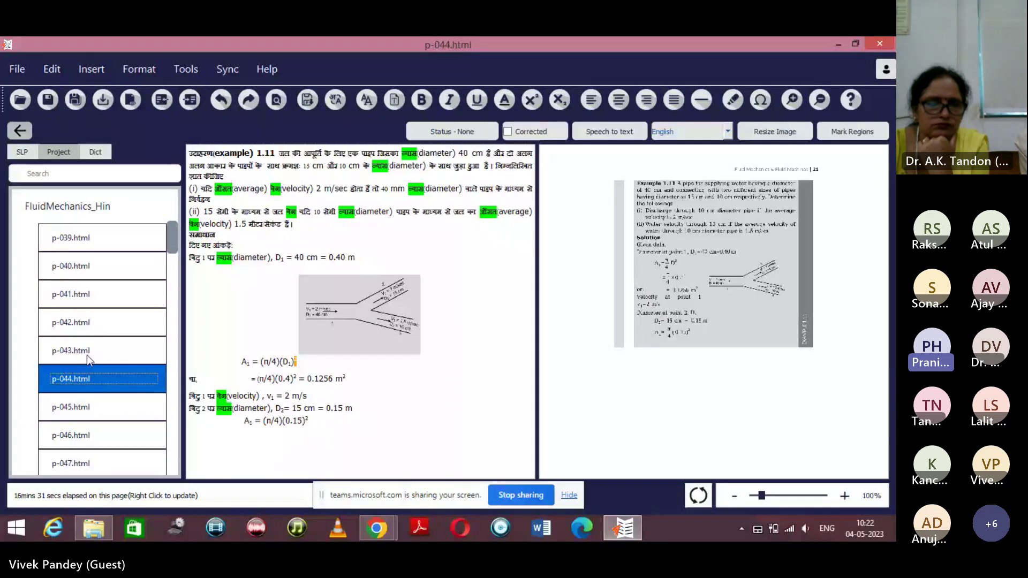
{"action": "left_click", "coordinate": [87, 355]}
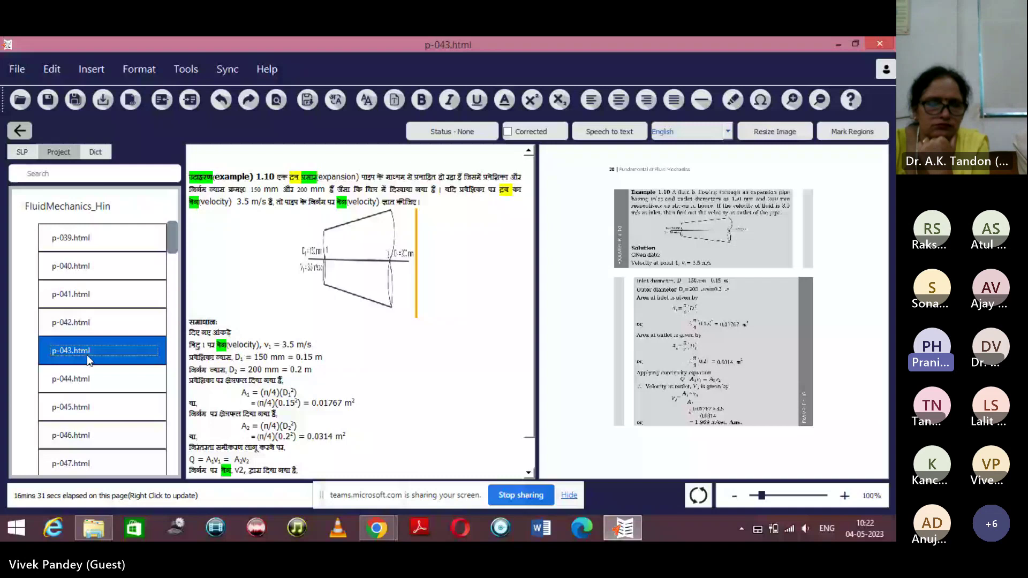
{"action": "left_click", "coordinate": [89, 382]}
{"action": "scroll", "coordinate": [754, 294], "scroll_direction": "up", "scroll_amount": 1}
{"action": "scroll", "coordinate": [753, 294], "scroll_direction": "up", "scroll_amount": 2}
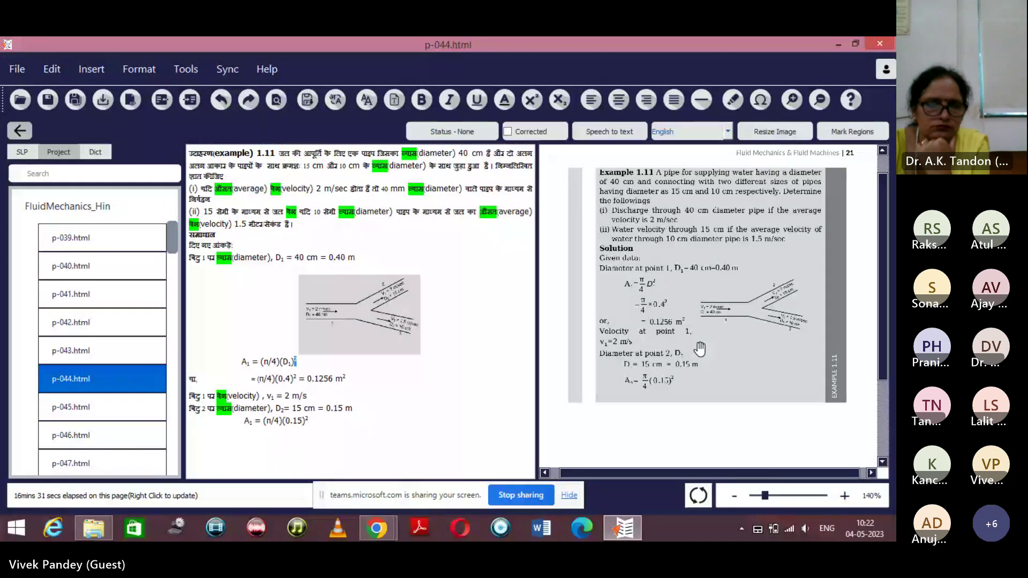
{"action": "left_click", "coordinate": [342, 320]}
{"action": "scroll", "coordinate": [737, 292], "scroll_direction": "up", "scroll_amount": 2}
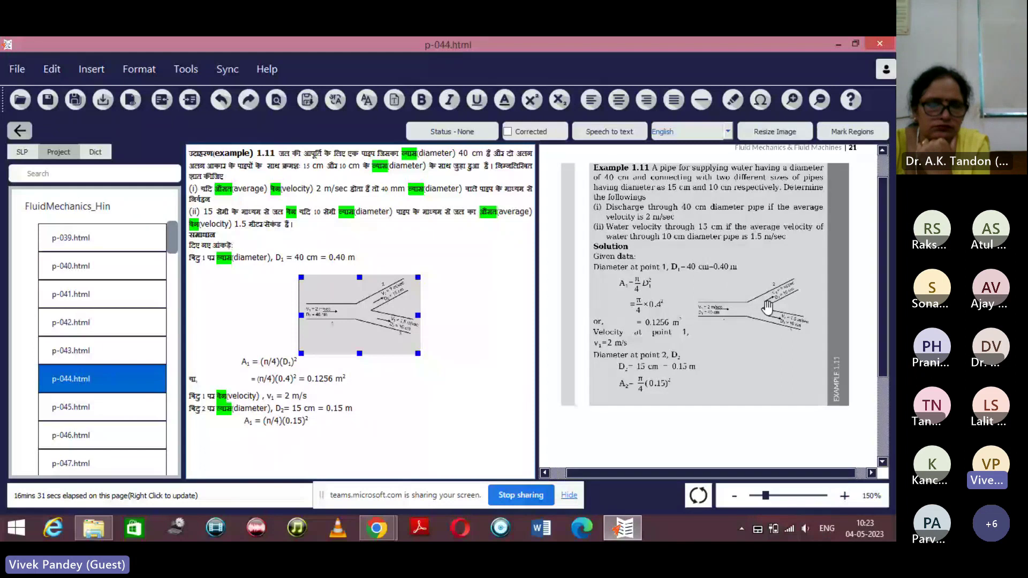
{"action": "left_click_drag", "start_coordinate": [774, 365], "coordinate": [747, 340]}
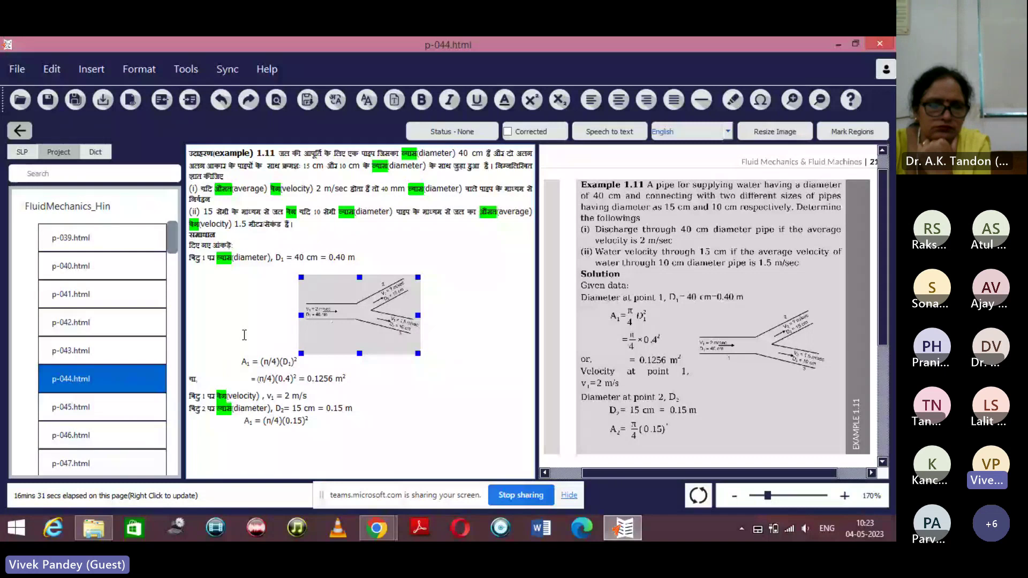
{"action": "left_click", "coordinate": [239, 363]}
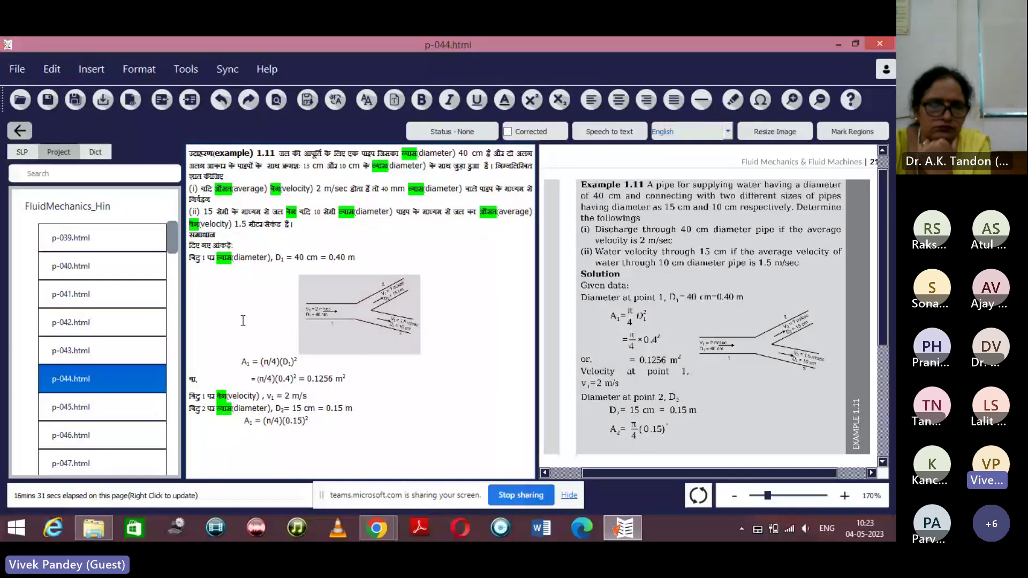
{"action": "left_click", "coordinate": [340, 297]}
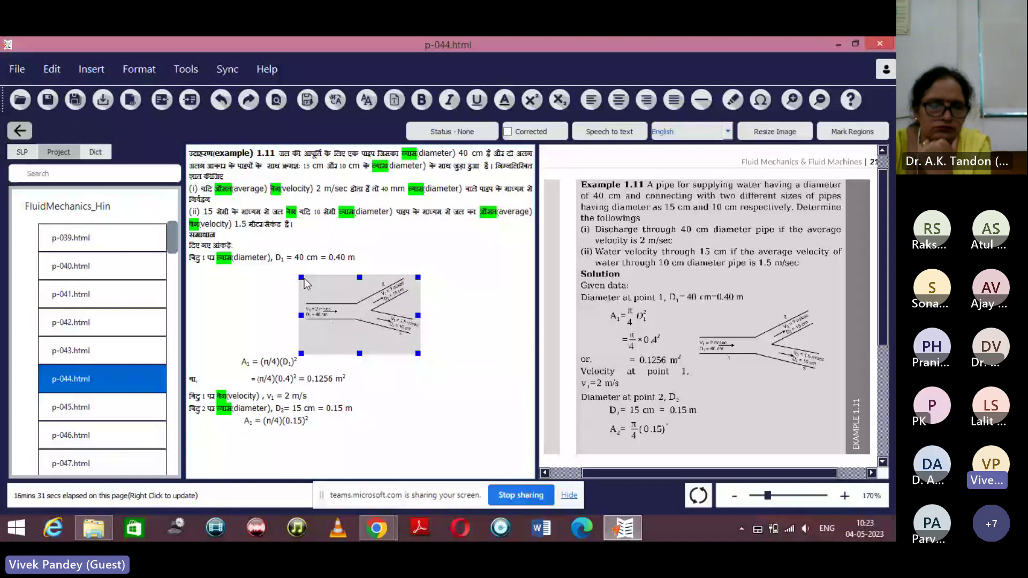
{"action": "mouse_move", "coordinate": [374, 311]}
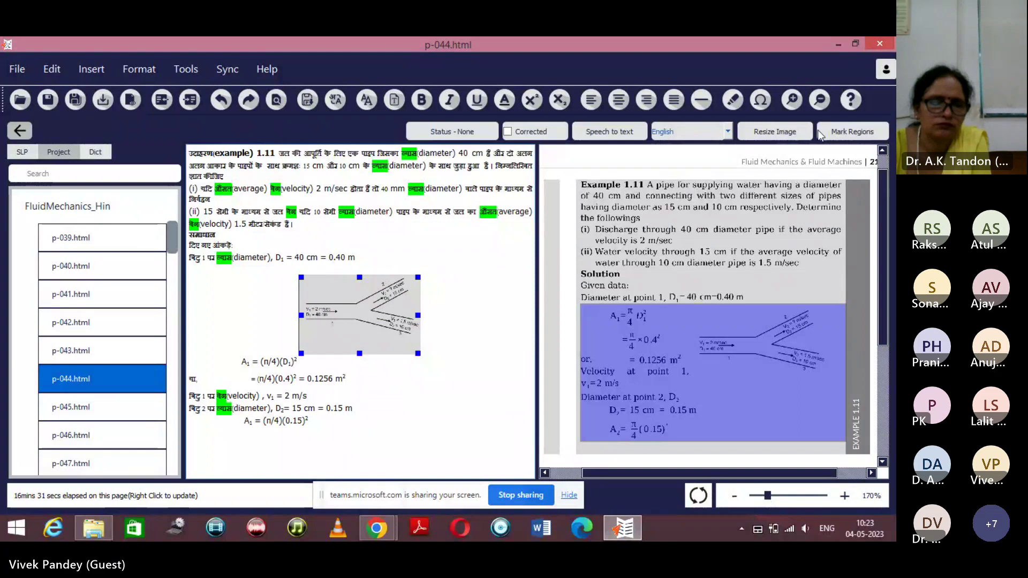
Right-align the pipe diagram on p-044.
{"action": "key", "text": "Tab"}
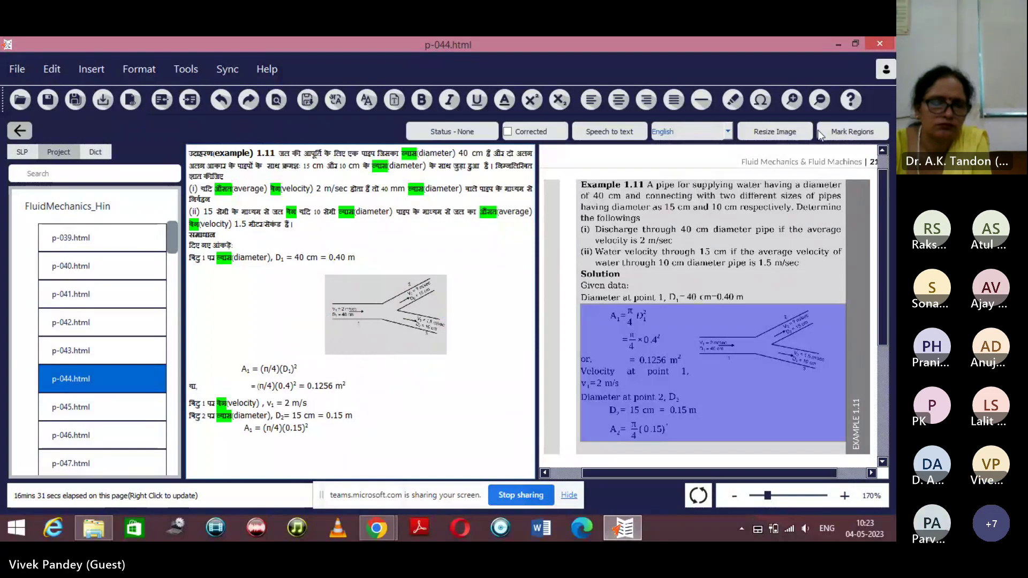
{"action": "key", "text": "Tab"}
{"action": "key", "text": "Tab"}
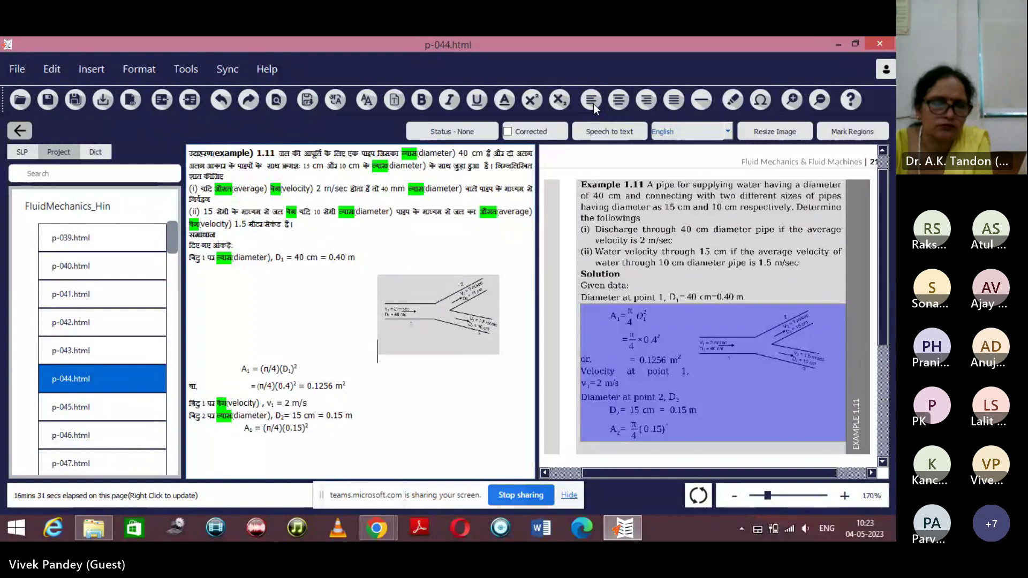
{"action": "left_click", "coordinate": [640, 105]}
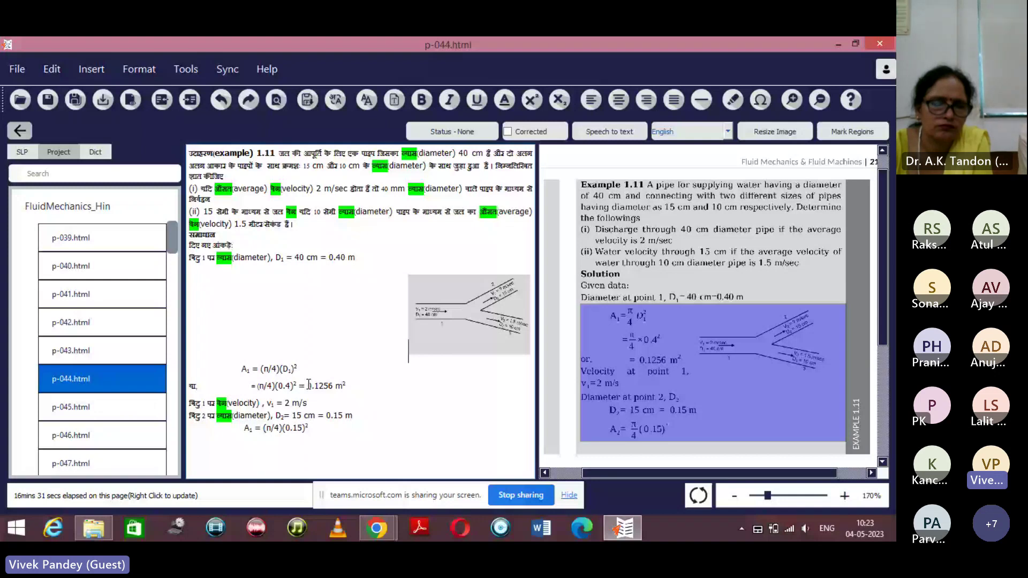
Put the A₁ = (π/4)(D₁)² equation on its own left-aligned line below the figure.
{"action": "left_click", "coordinate": [251, 368]}
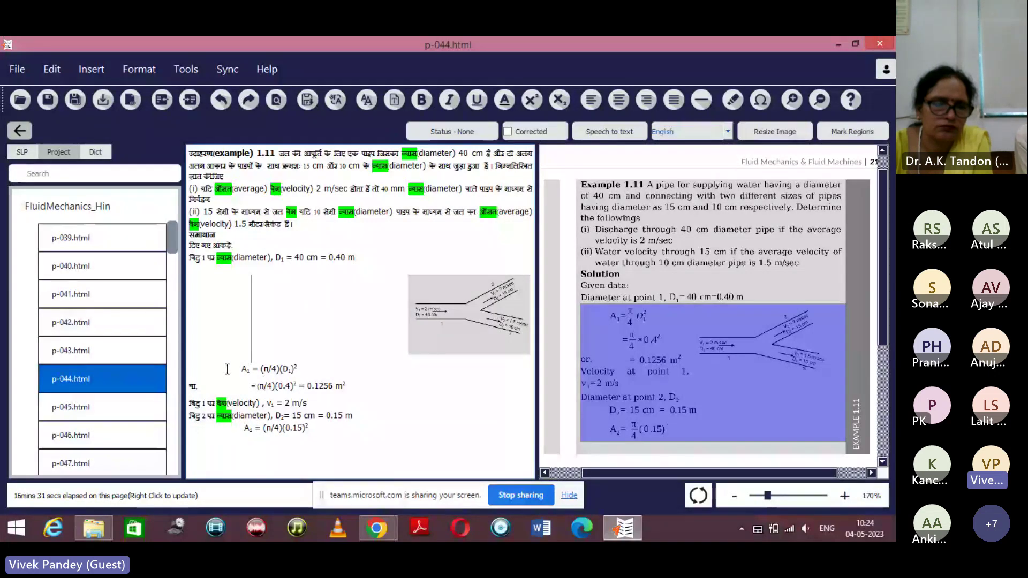
{"action": "key", "text": "BackSpace"}
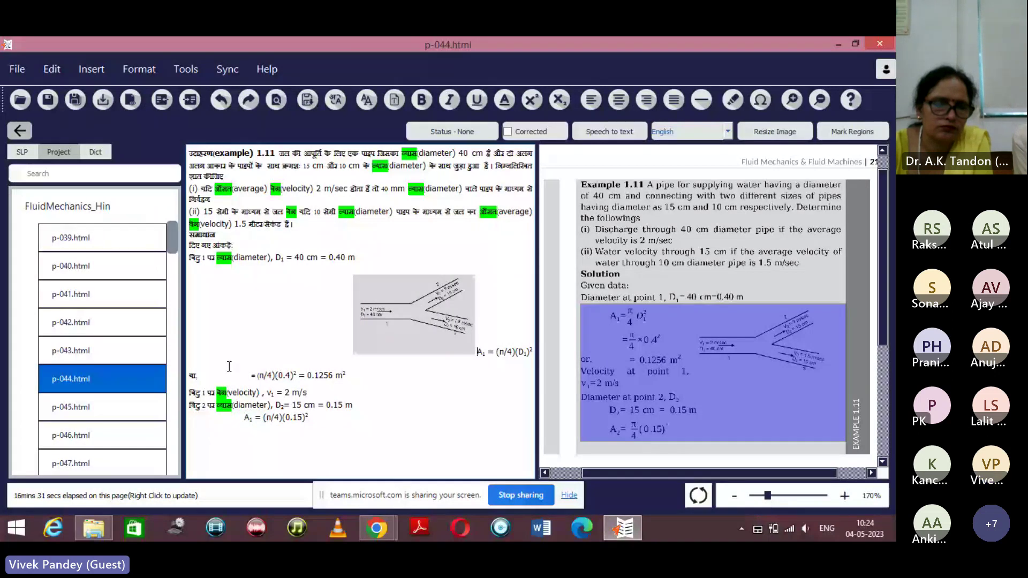
{"action": "key", "text": "shift+Left"}
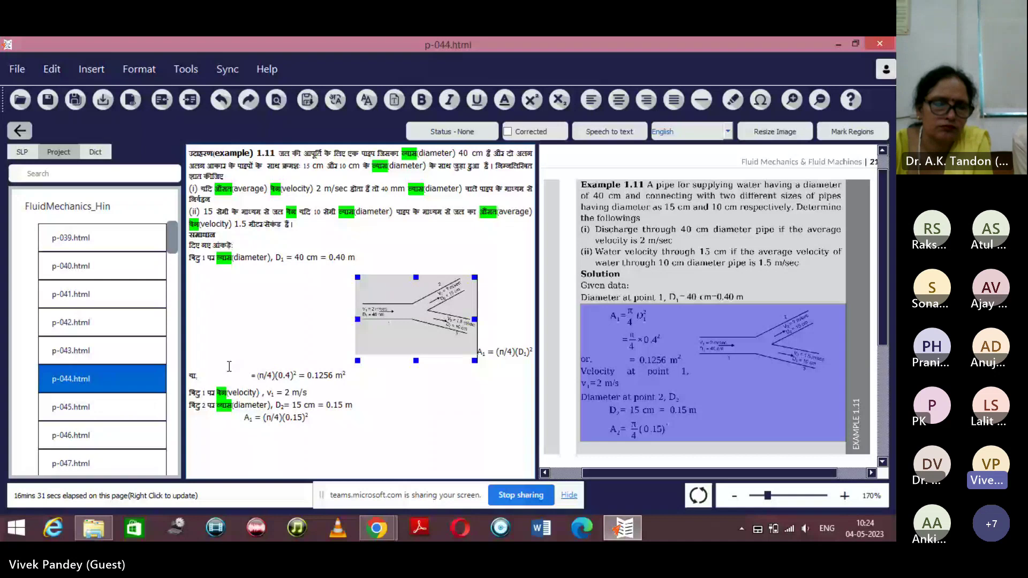
{"action": "key", "text": "Return"}
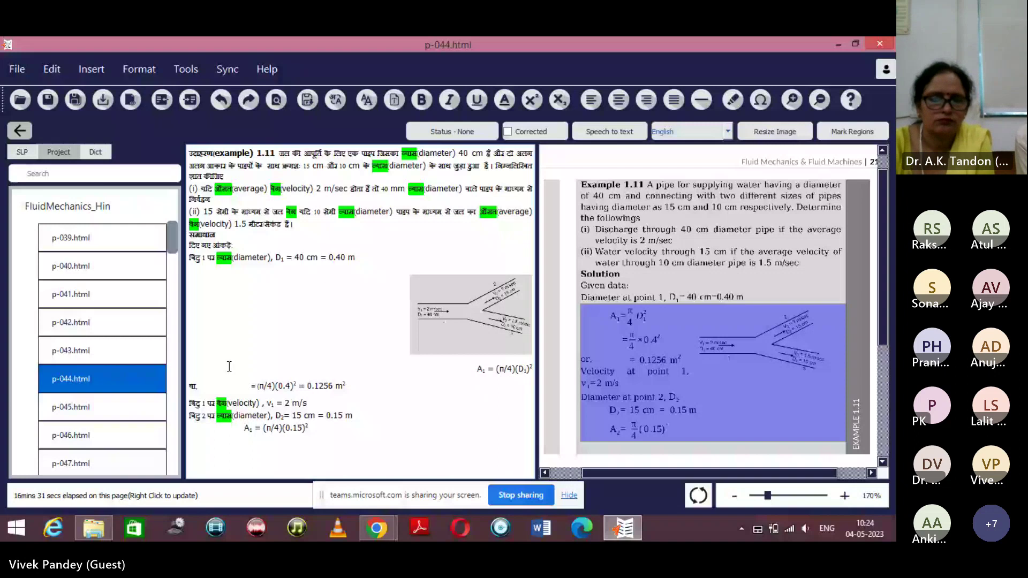
{"action": "left_click", "coordinate": [214, 107]}
{"action": "key", "text": "ctrl+y"}
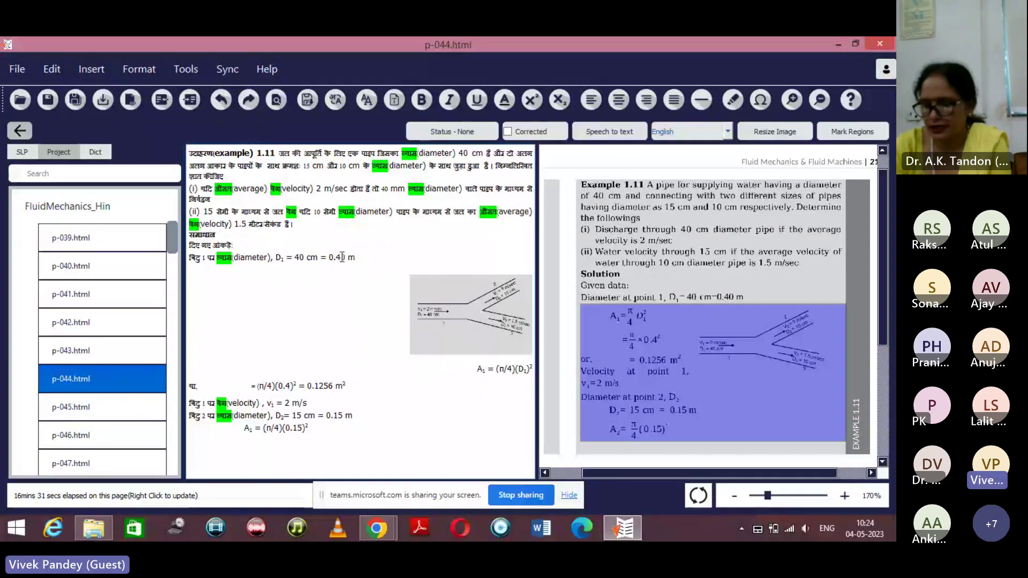
{"action": "key", "text": "ctrl+z"}
{"action": "key", "text": "ctrl+y"}
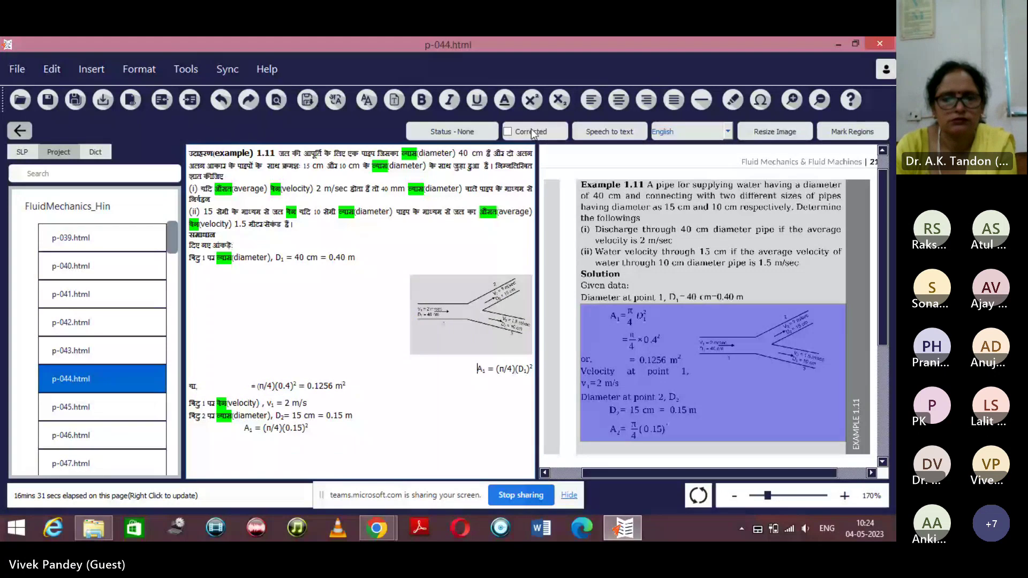
{"action": "left_click", "coordinate": [592, 105]}
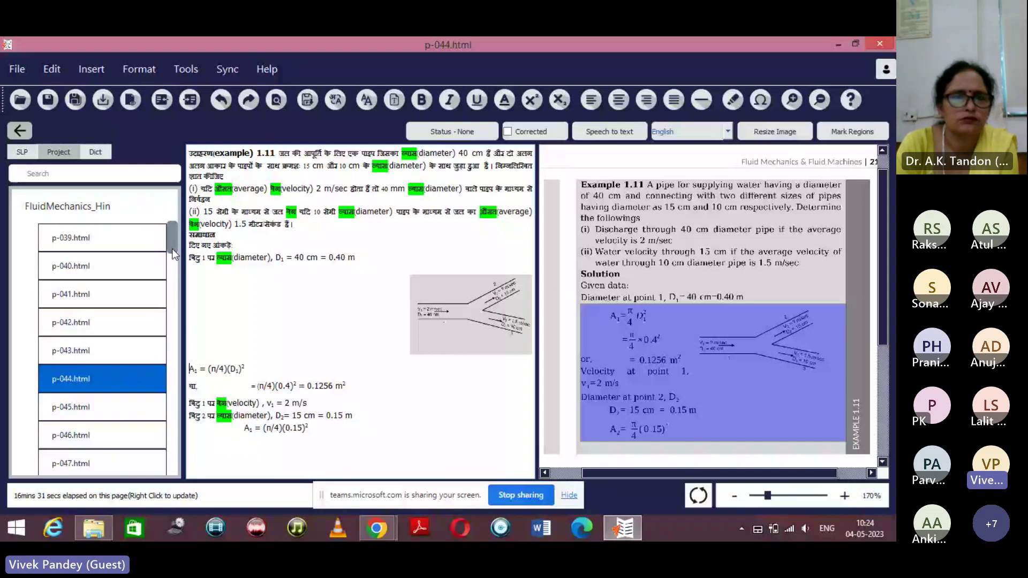
Save the p-044 changes and open page p-053.
{"action": "left_click", "coordinate": [84, 410]}
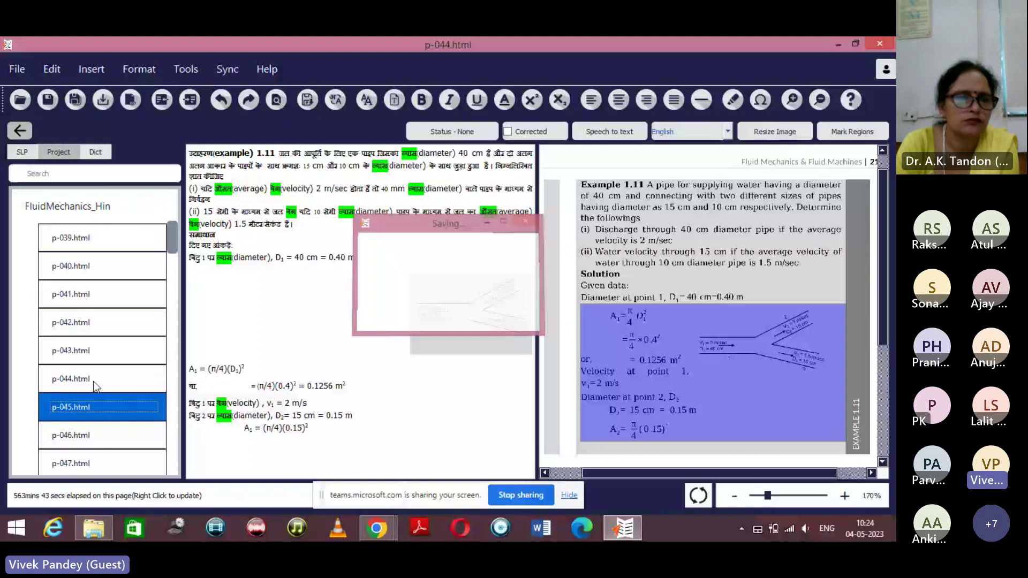
{"action": "scroll", "coordinate": [98, 406], "scroll_direction": "down", "scroll_amount": 8}
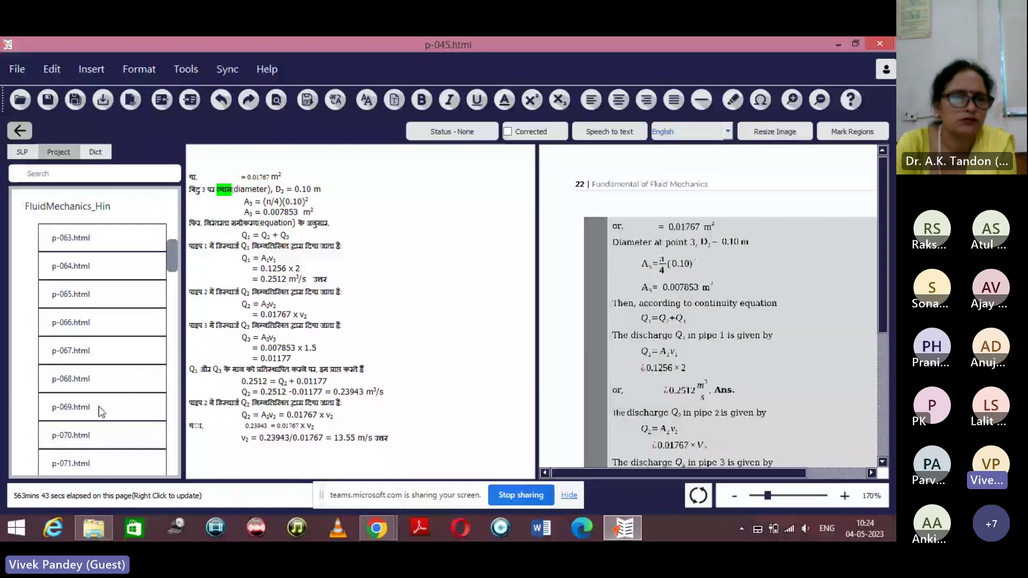
{"action": "scroll", "coordinate": [99, 406], "scroll_direction": "up", "scroll_amount": 4}
{"action": "left_click", "coordinate": [98, 294]}
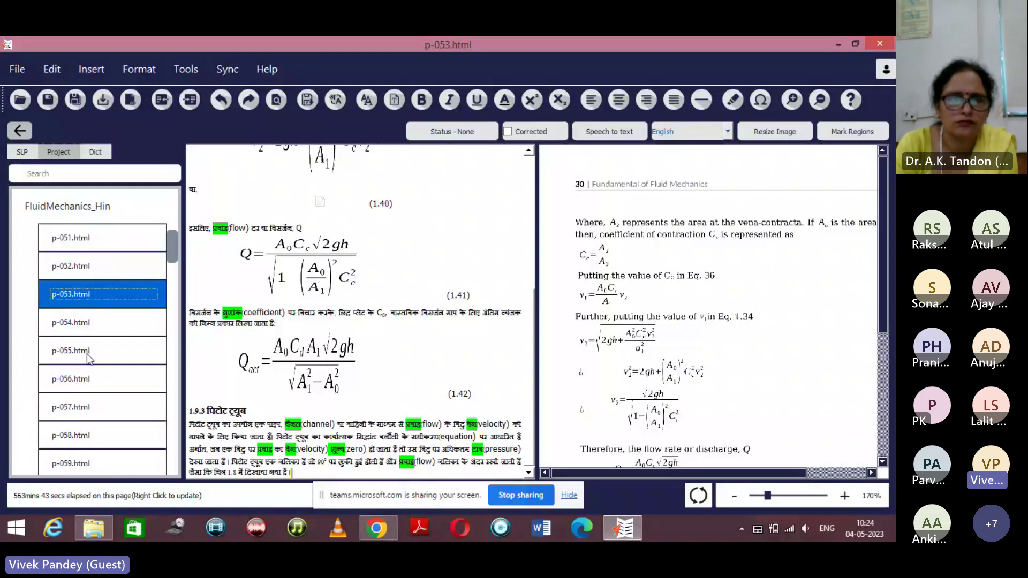
Select the equation 1.40 placeholder on p-053 and print-preview the page from the File menu.
{"action": "scroll", "coordinate": [261, 273], "scroll_direction": "up", "scroll_amount": 3}
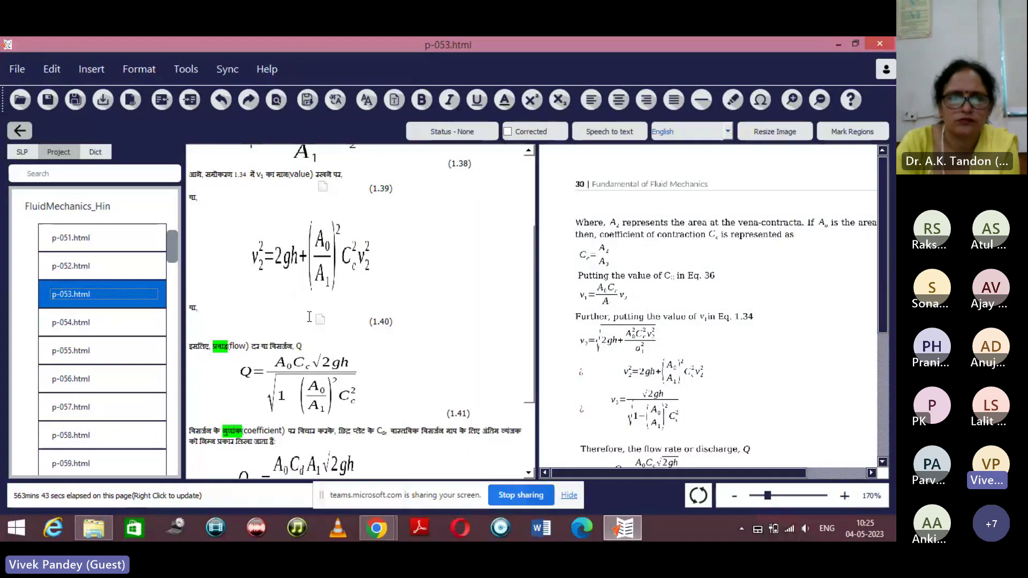
{"action": "left_click", "coordinate": [321, 321]}
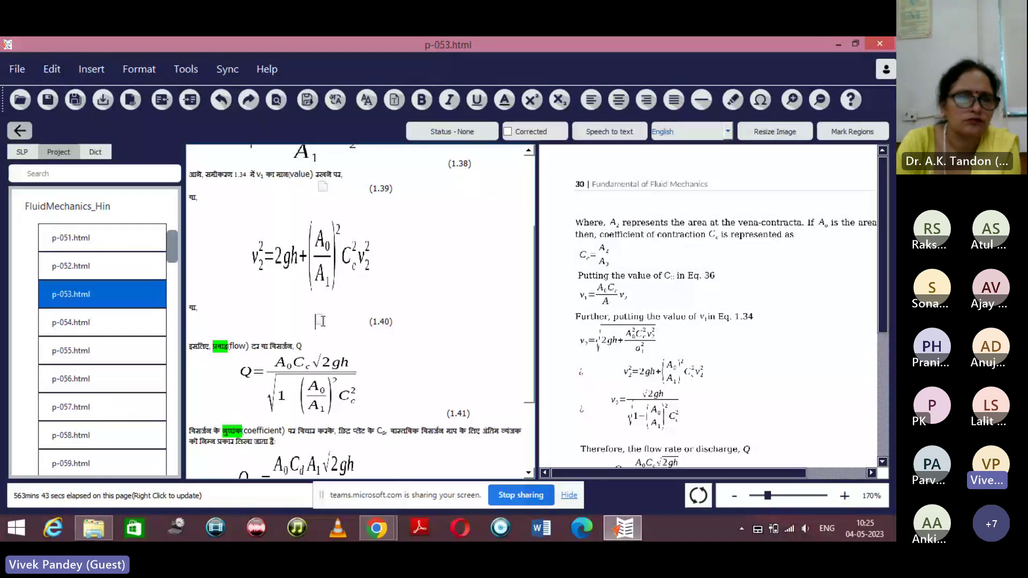
{"action": "left_click", "coordinate": [320, 321]}
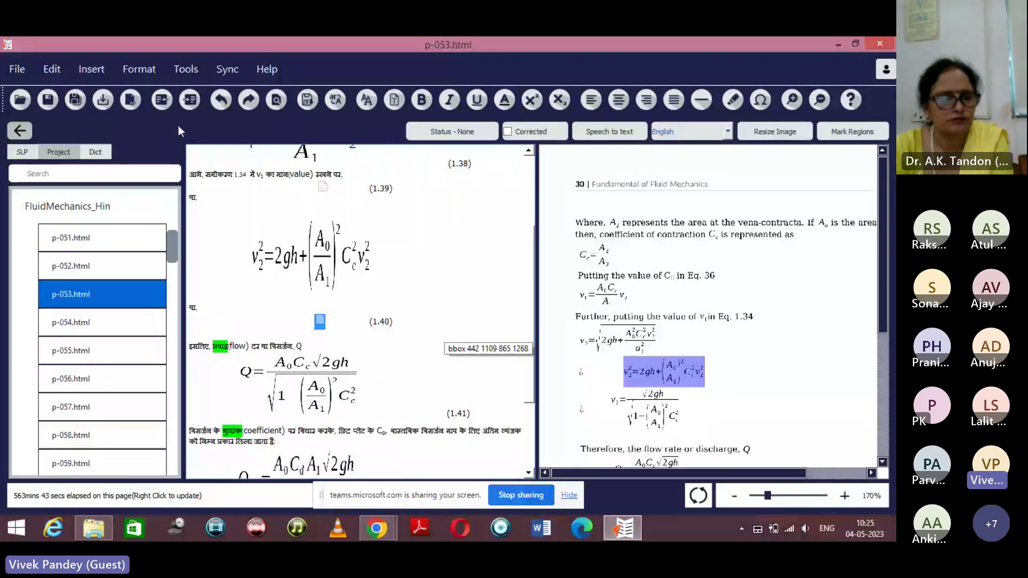
{"action": "left_click", "coordinate": [17, 69]}
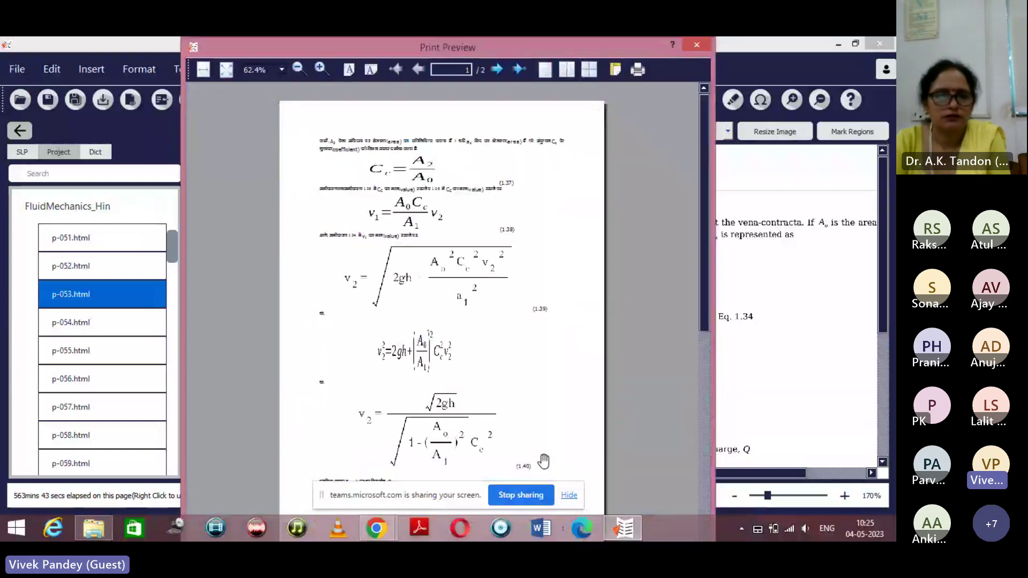
{"action": "scroll", "coordinate": [453, 420], "scroll_direction": "down", "scroll_amount": 2}
{"action": "scroll", "coordinate": [453, 420], "scroll_direction": "up", "scroll_amount": 2}
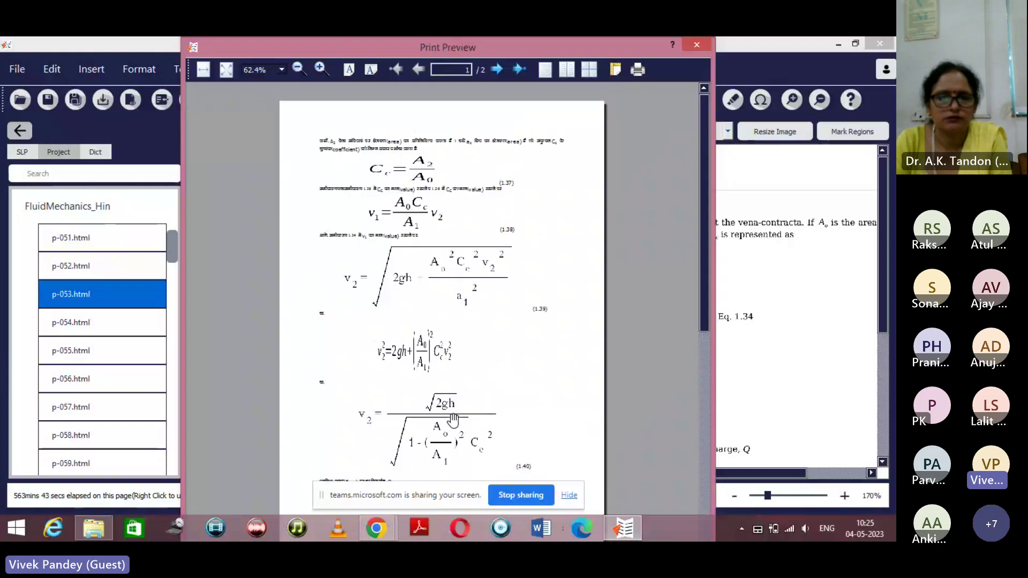
{"action": "scroll", "coordinate": [453, 420], "scroll_direction": "down", "scroll_amount": 3}
{"action": "scroll", "coordinate": [453, 421], "scroll_direction": "up", "scroll_amount": 3}
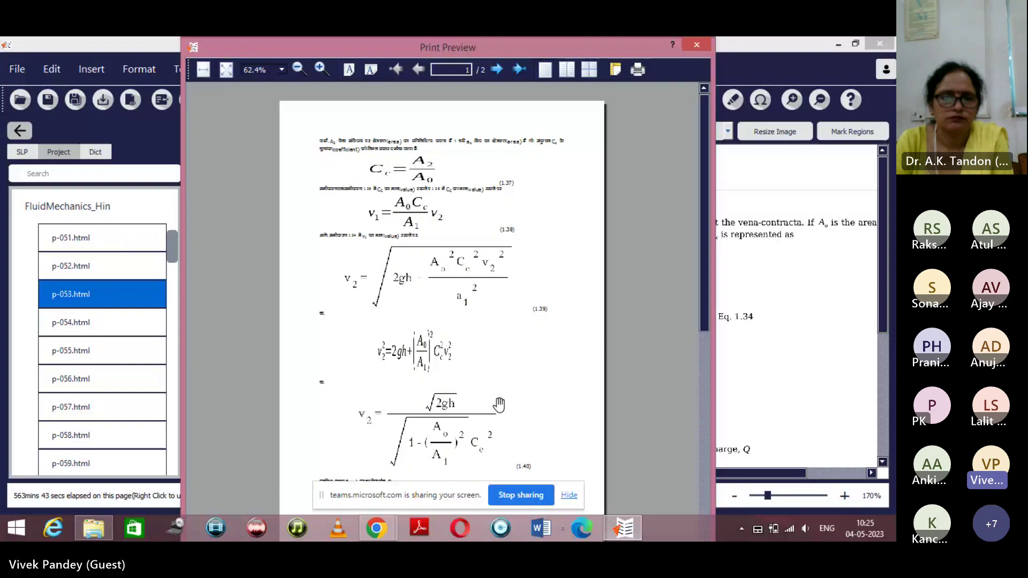
{"action": "key", "text": "Escape"}
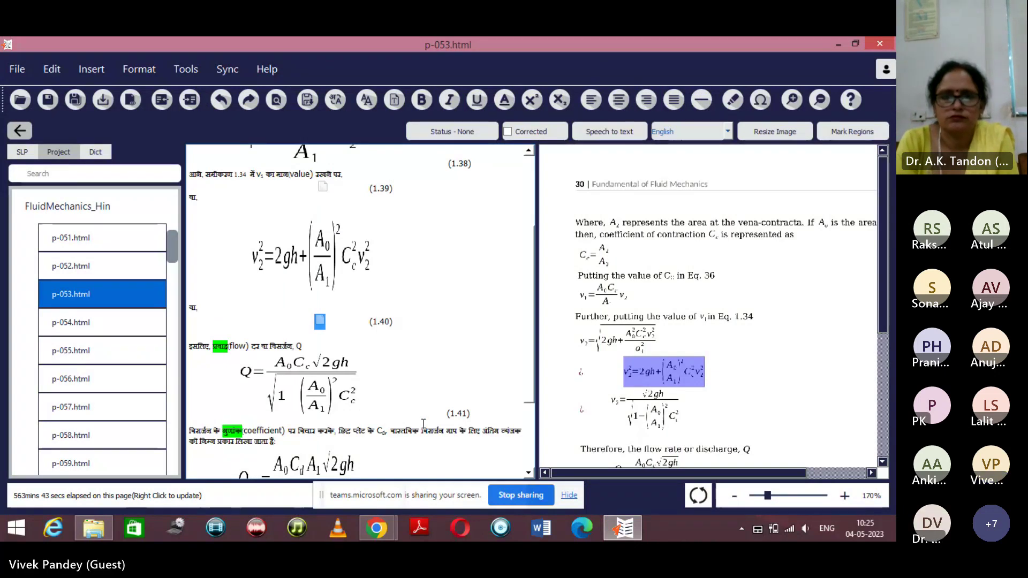
{"action": "mouse_move", "coordinate": [405, 434]}
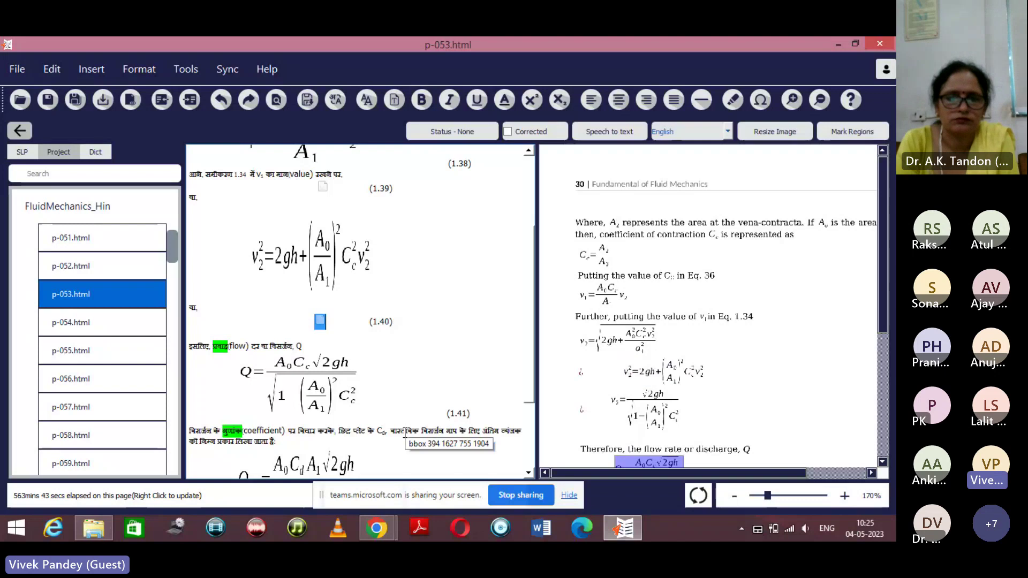